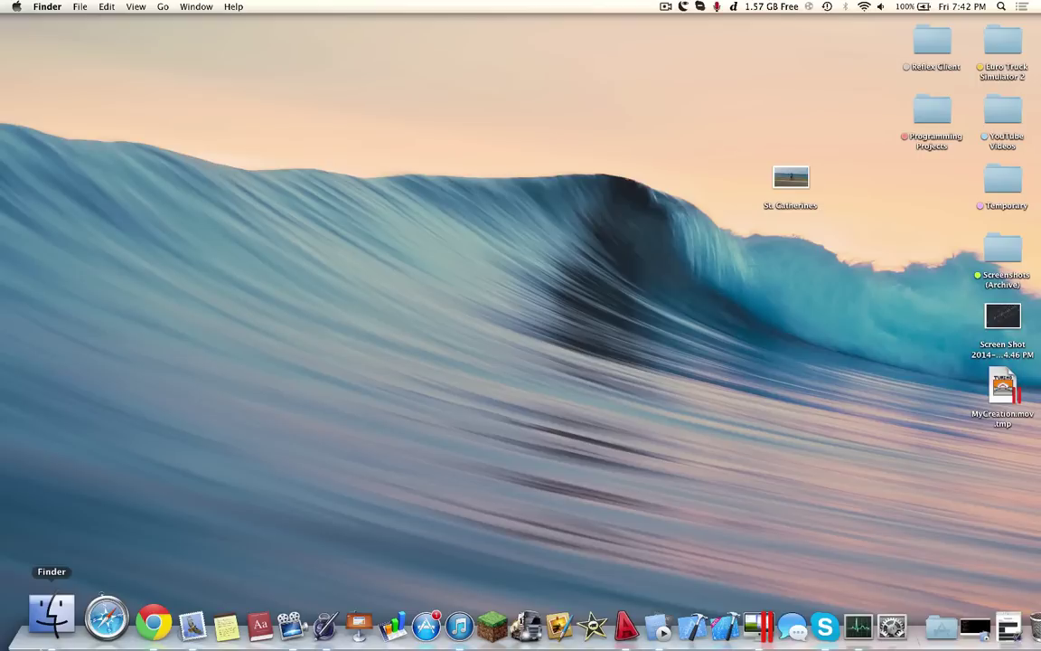
Step: Bring Finder forward and glance at the Pages app's Dock options, then dismiss them
click(47, 630)
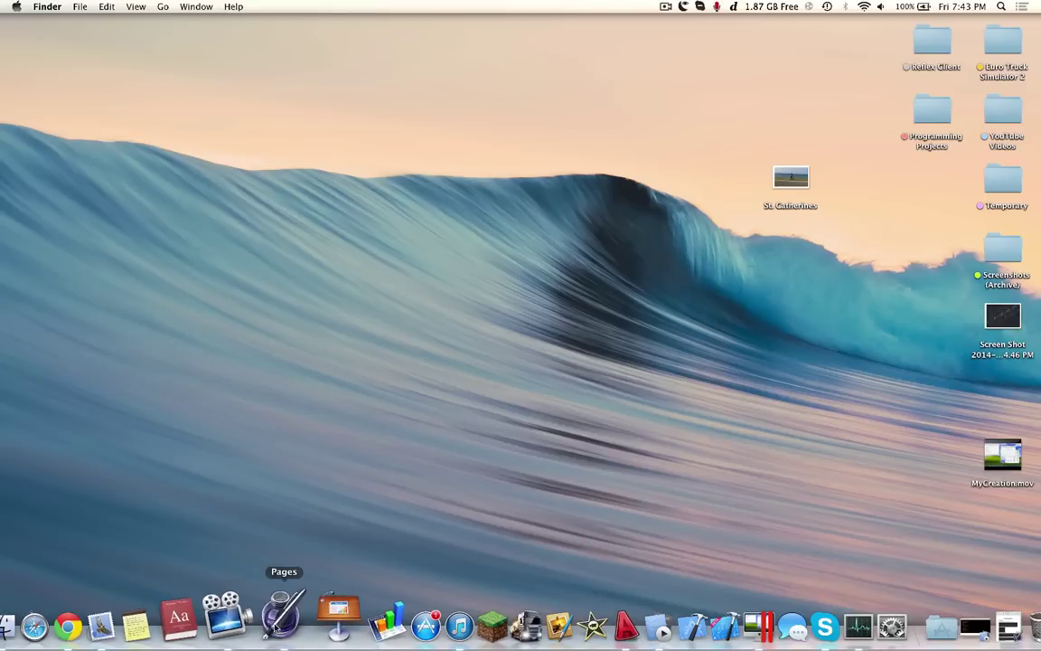
right_click(276, 628)
key(Escape)
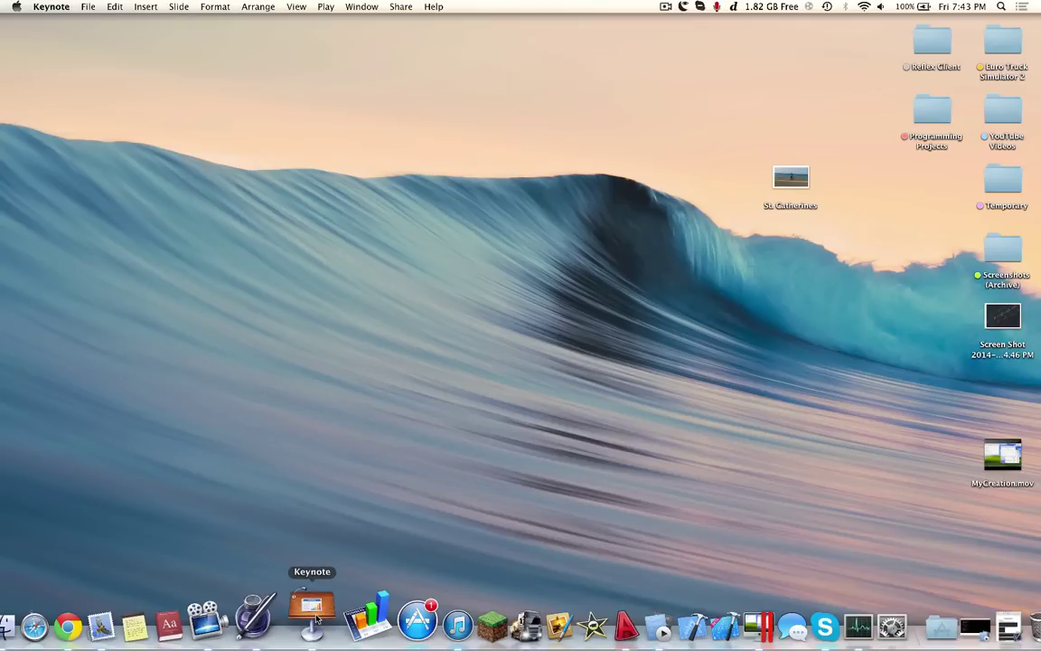
Step: Start a new Keynote presentation with the White theme
click(354, 361)
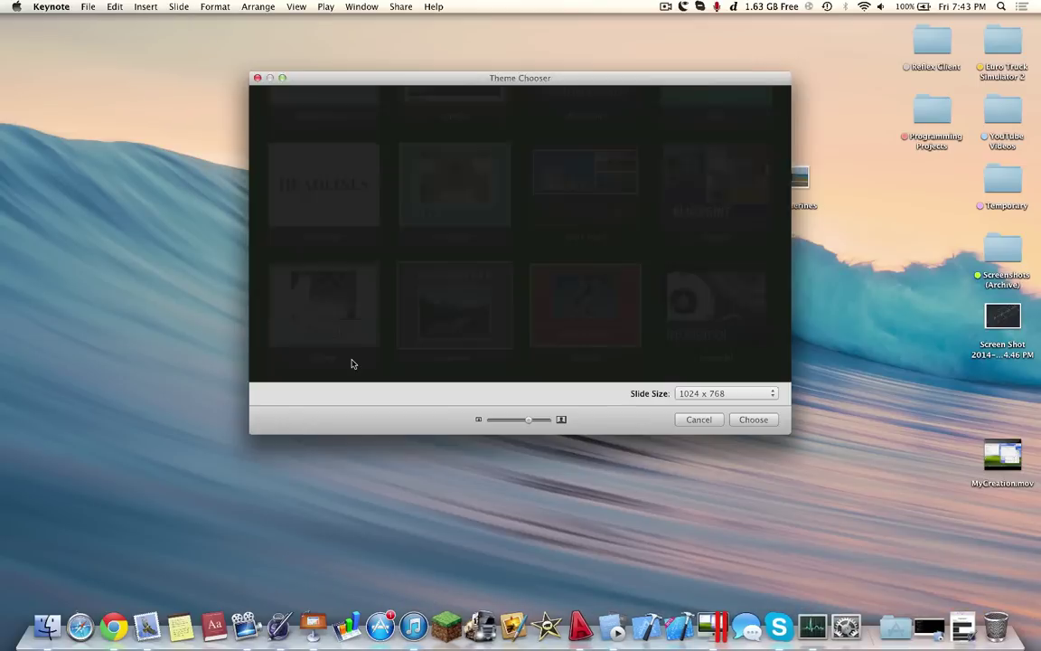
scroll(496, 291, up, 5)
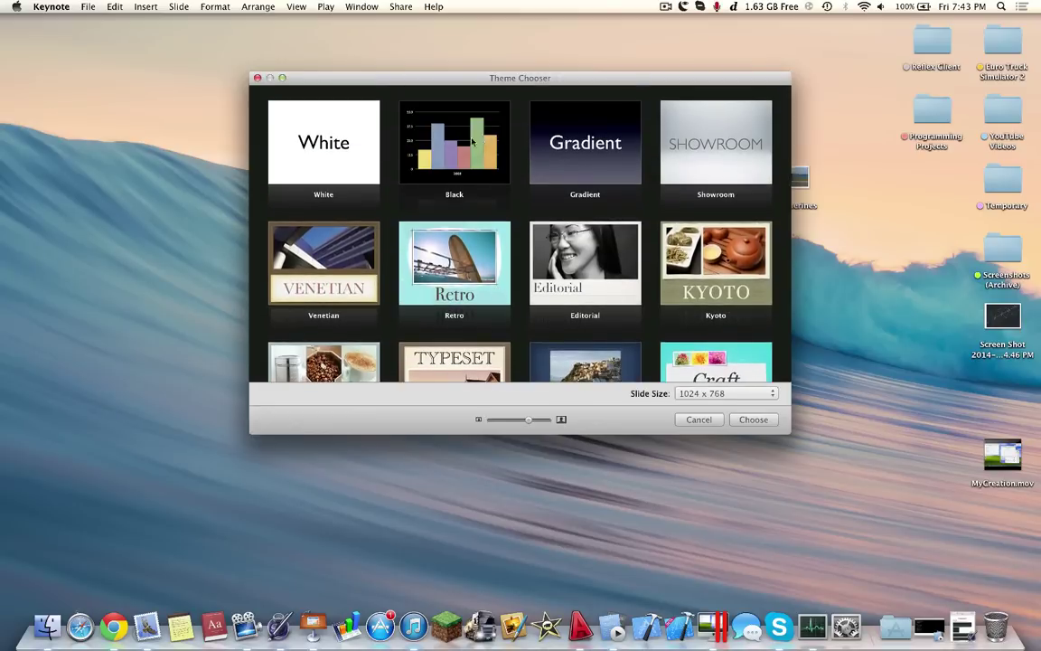
click(286, 136)
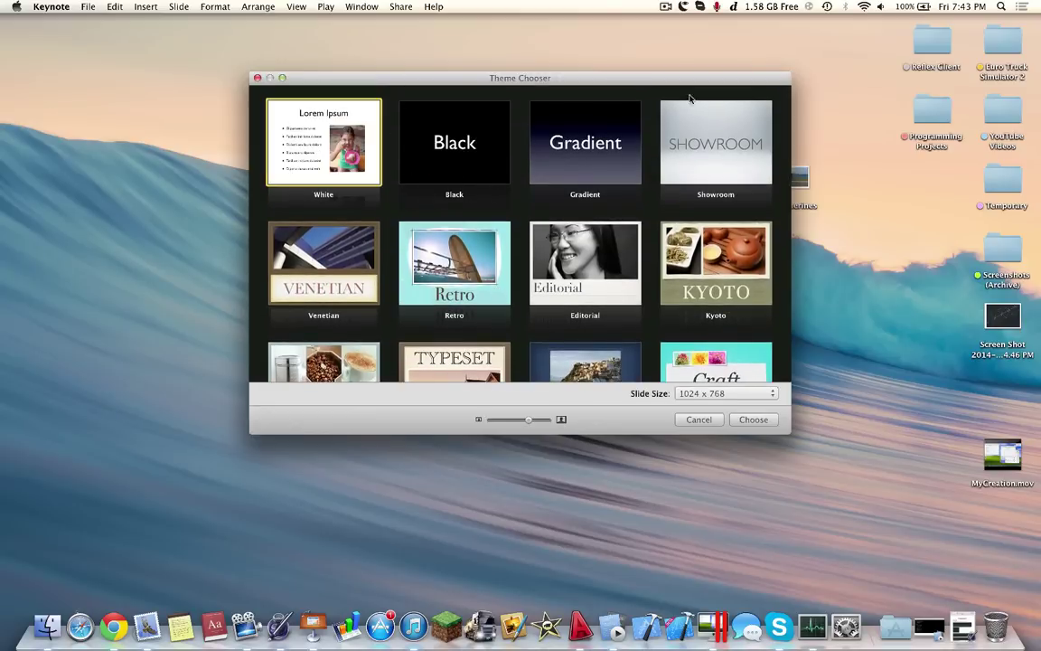
key(Return)
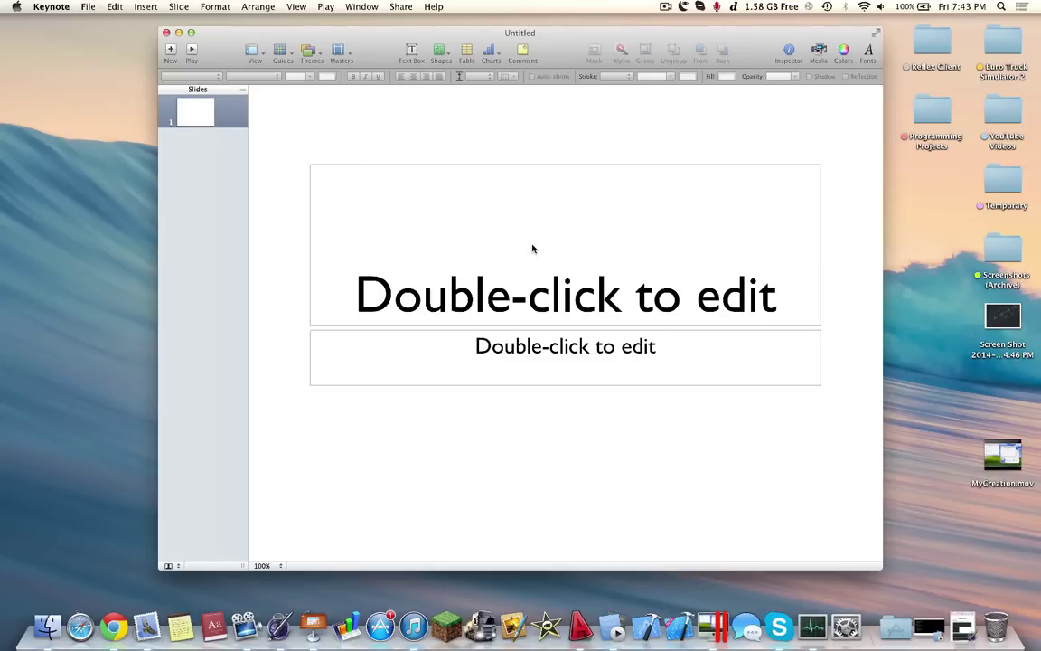
Step: Look over Keynote's File > Export formats, then quit Keynote
click(86, 7)
mouse_move(148, 150)
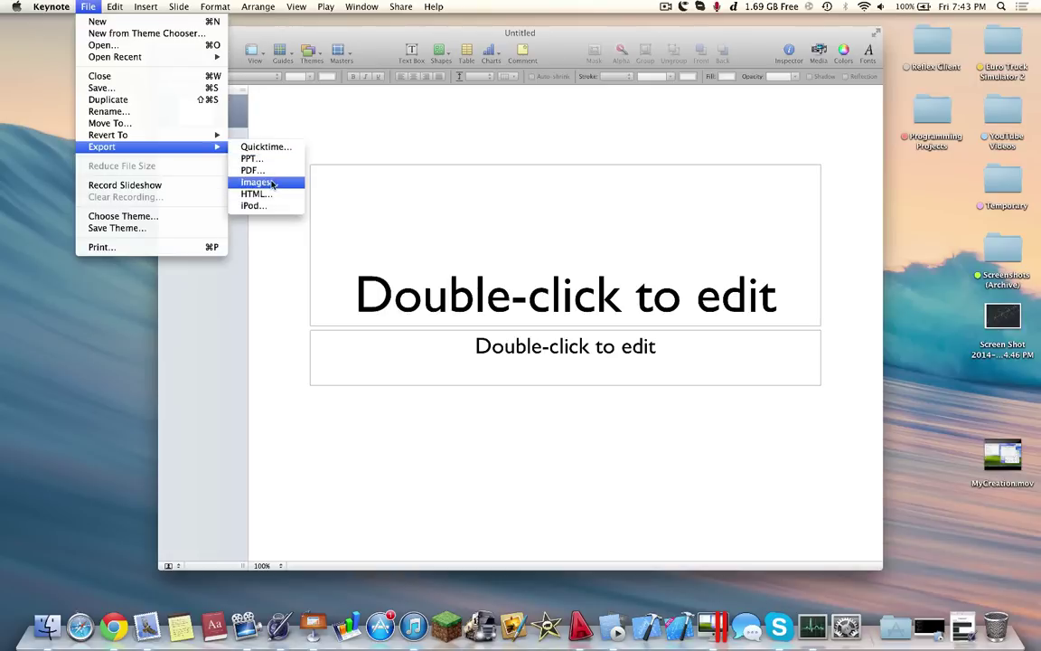
click(50, 6)
click(51, 6)
click(80, 141)
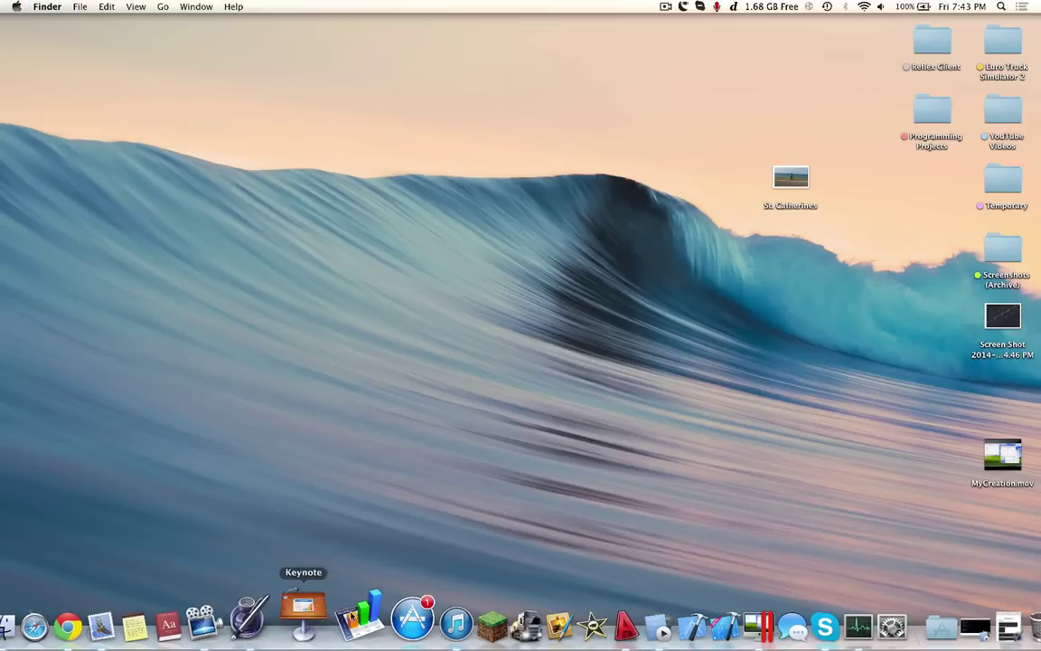
click(352, 615)
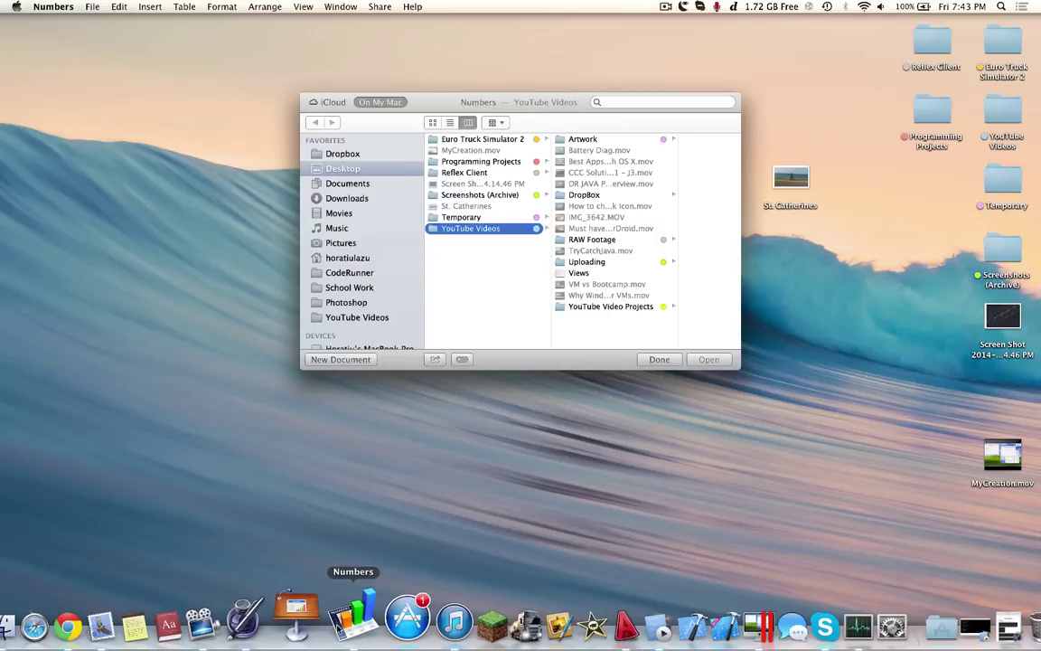
right_click(361, 614)
click(337, 517)
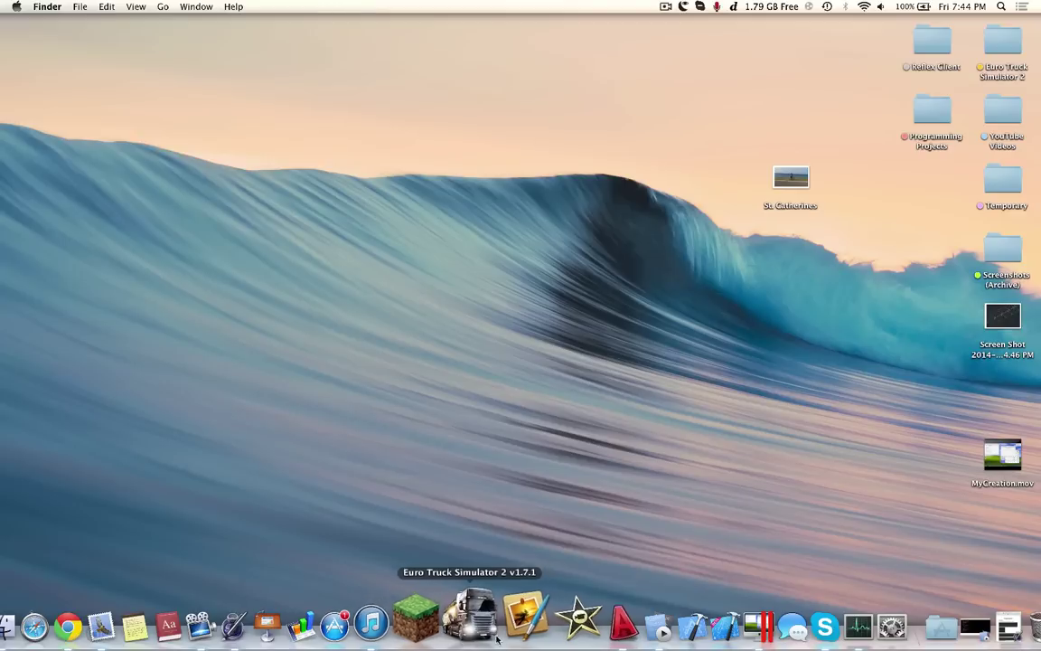
Step: Create a new 320 by 216 pixel Pixelmator canvas and draw a yellow bookmark shape
click(513, 628)
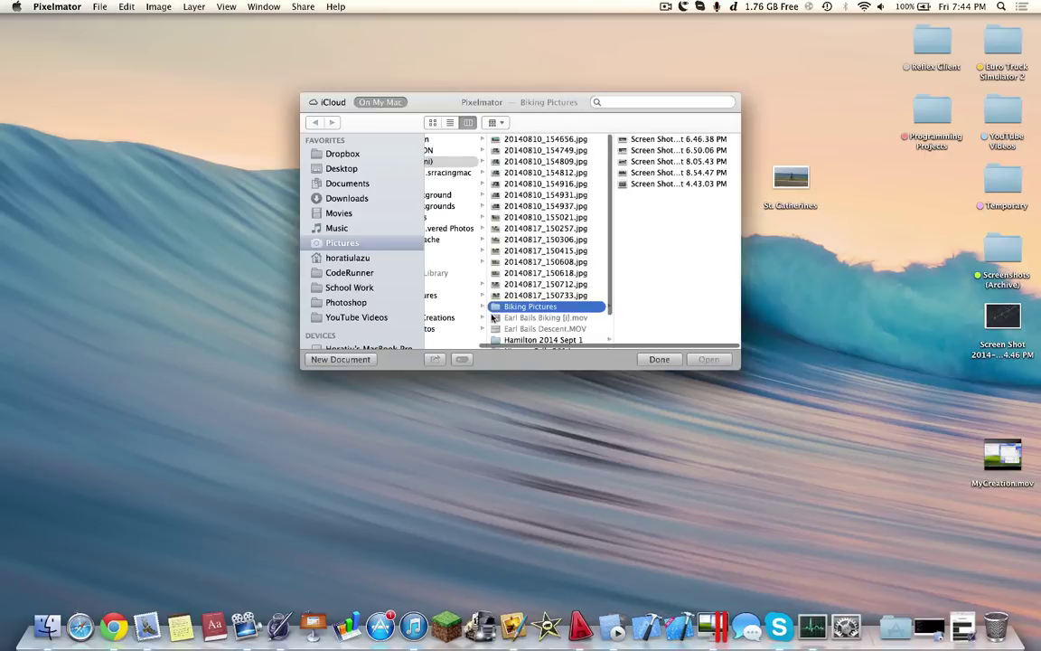
click(354, 359)
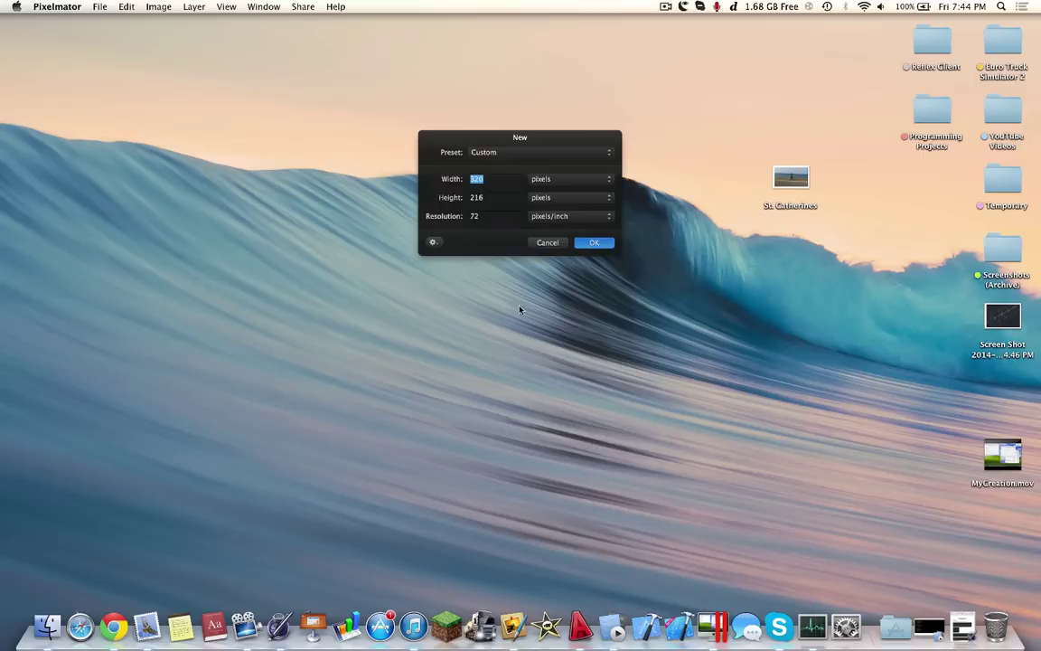
key(Return)
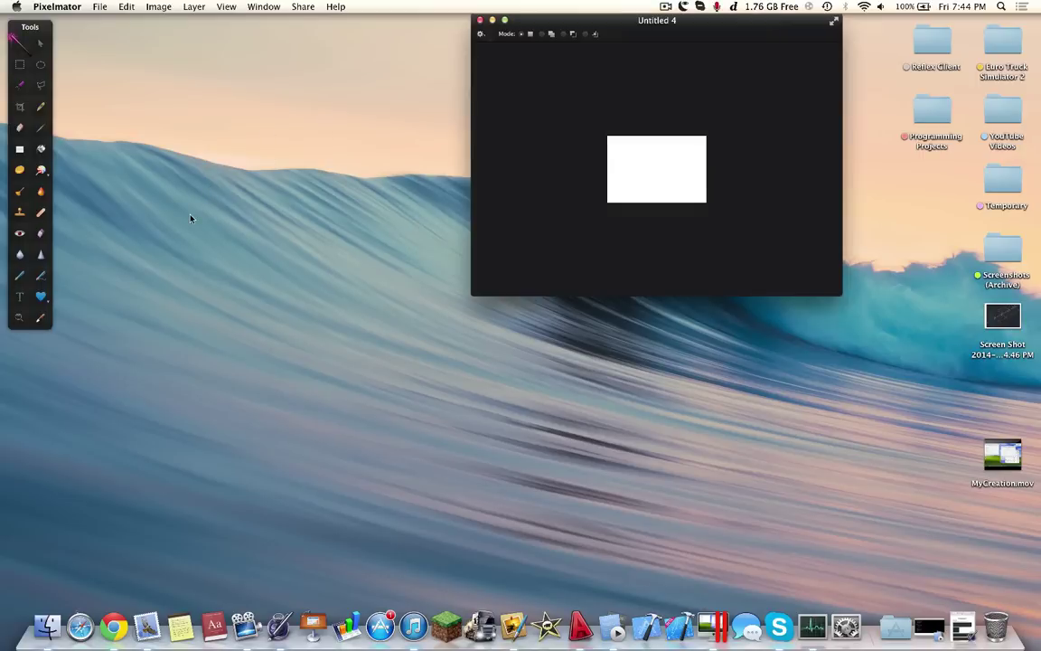
click(116, 307)
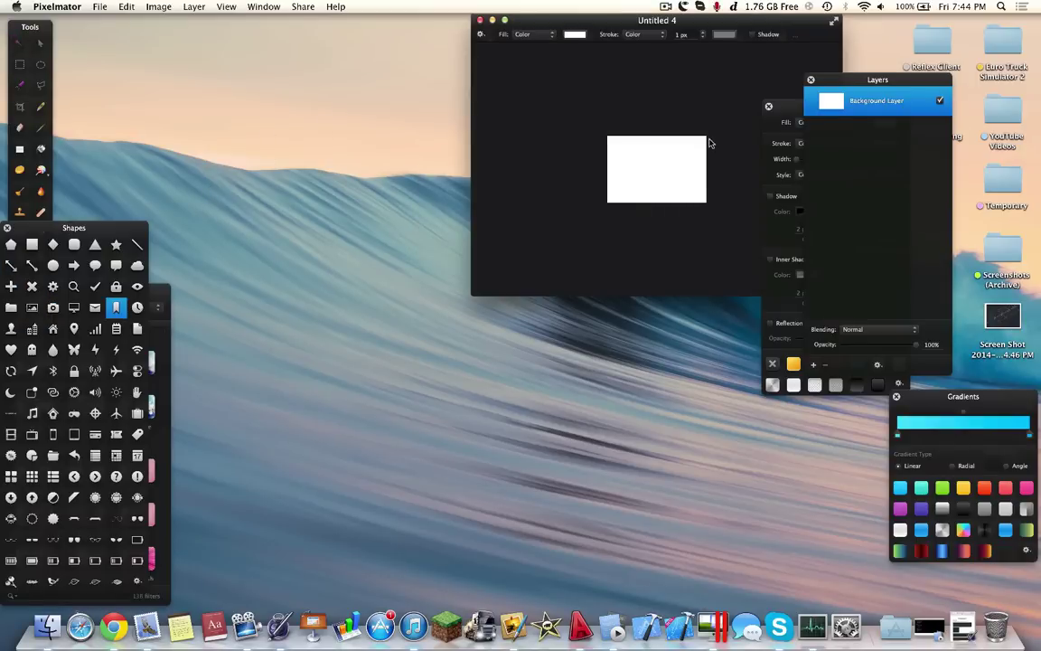
drag(640, 151, 678, 190)
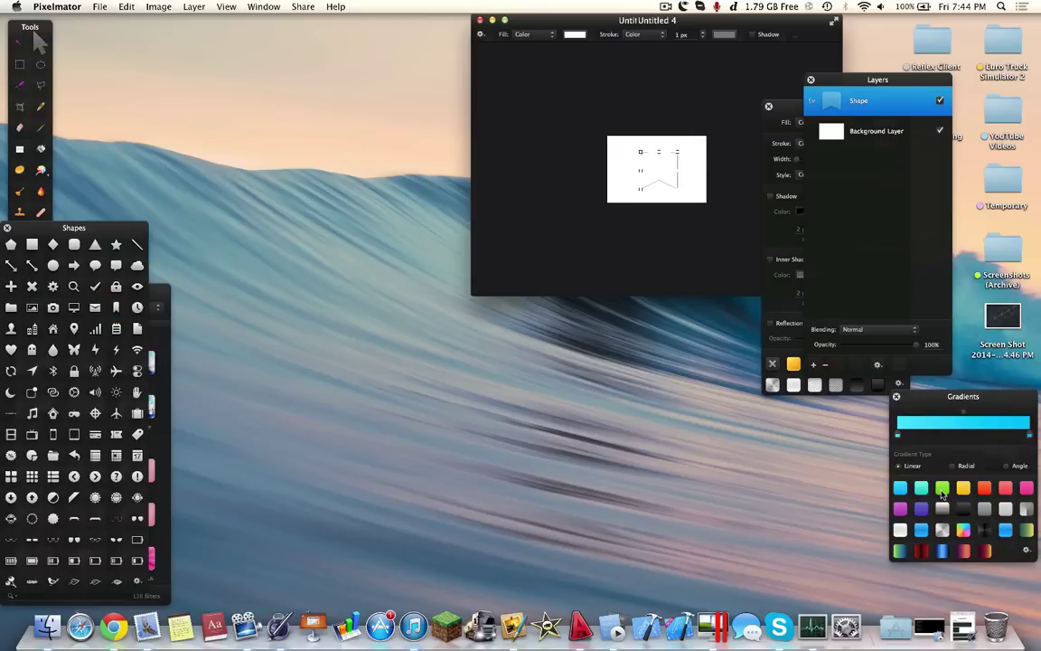
drag(942, 488, 651, 172)
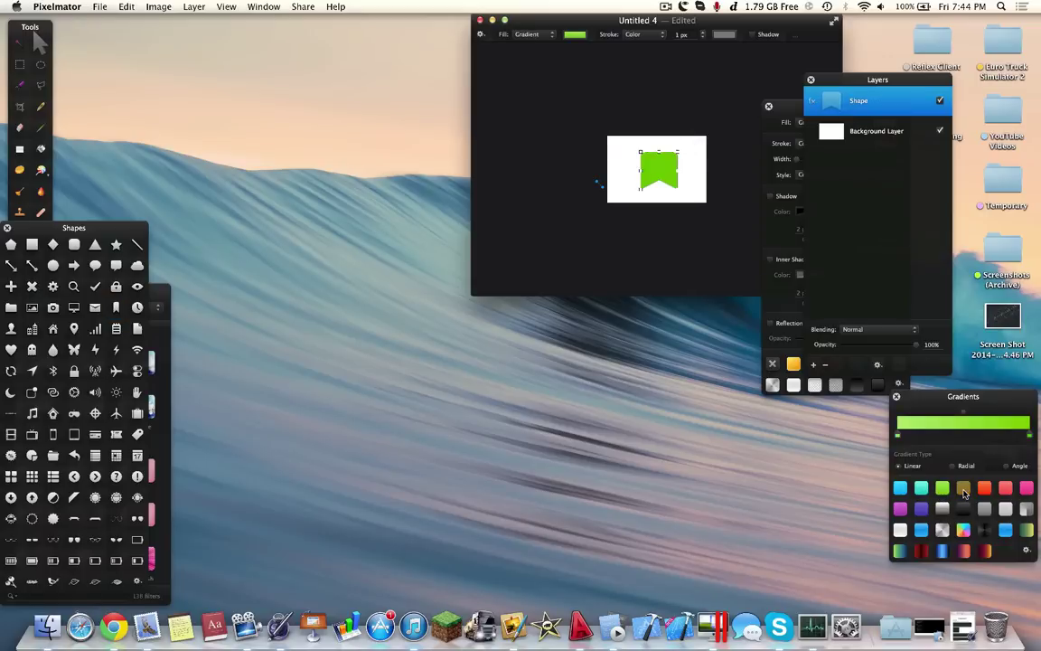
drag(958, 486, 646, 172)
Step: Fill the Background Layer with a green gradient using the Gradient tool
click(687, 192)
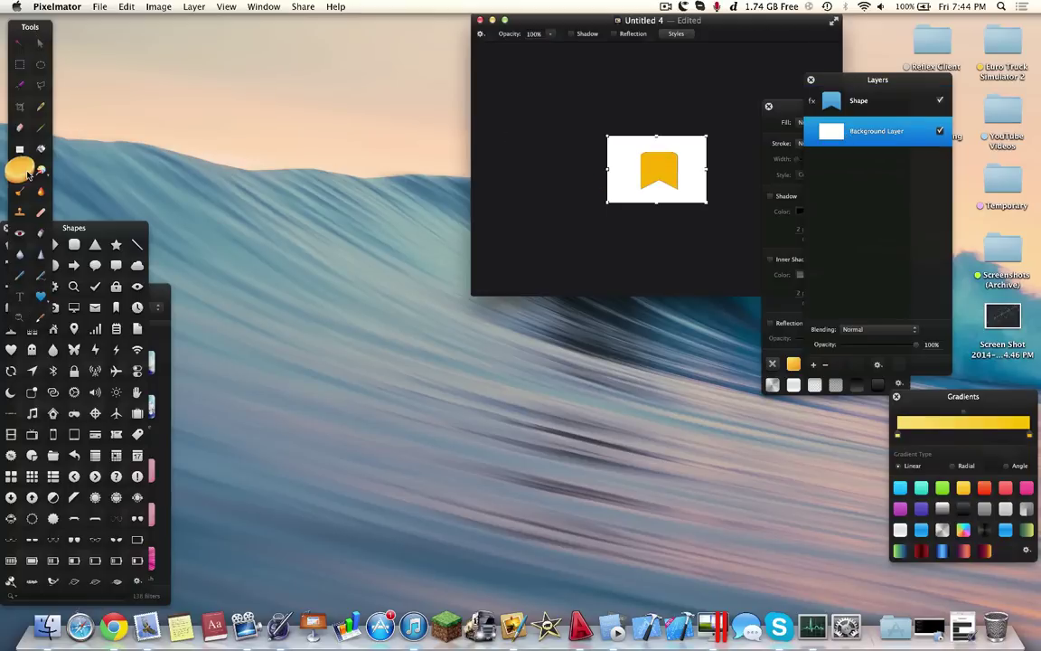
click(20, 168)
click(20, 149)
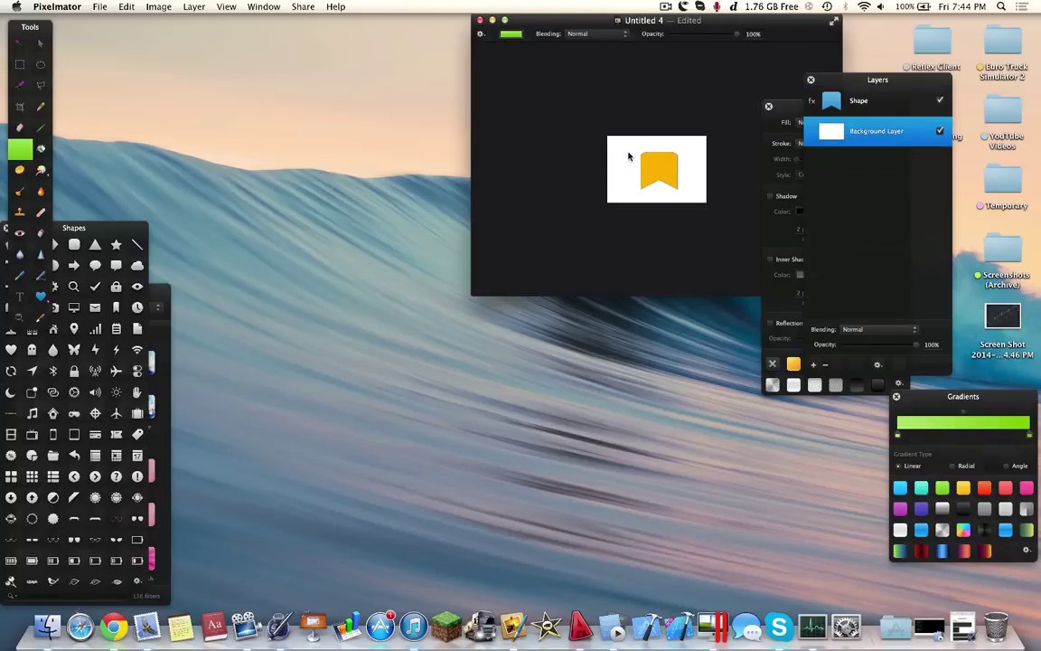
drag(568, 138, 647, 182)
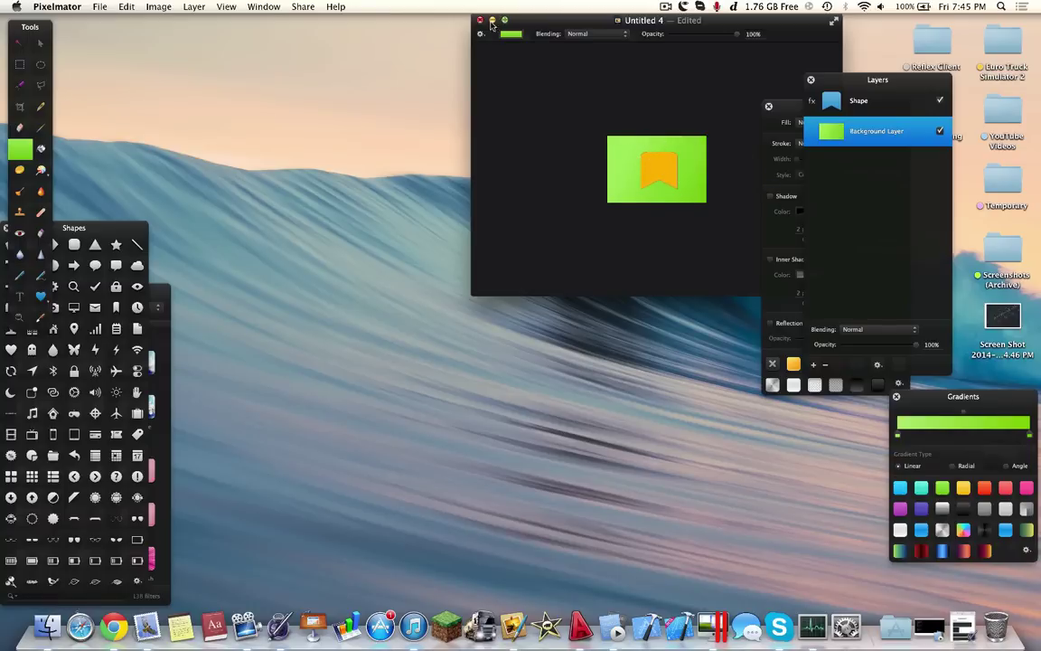
Step: Close the Untitled 4 image without saving and quit Pixelmator
key(super+w)
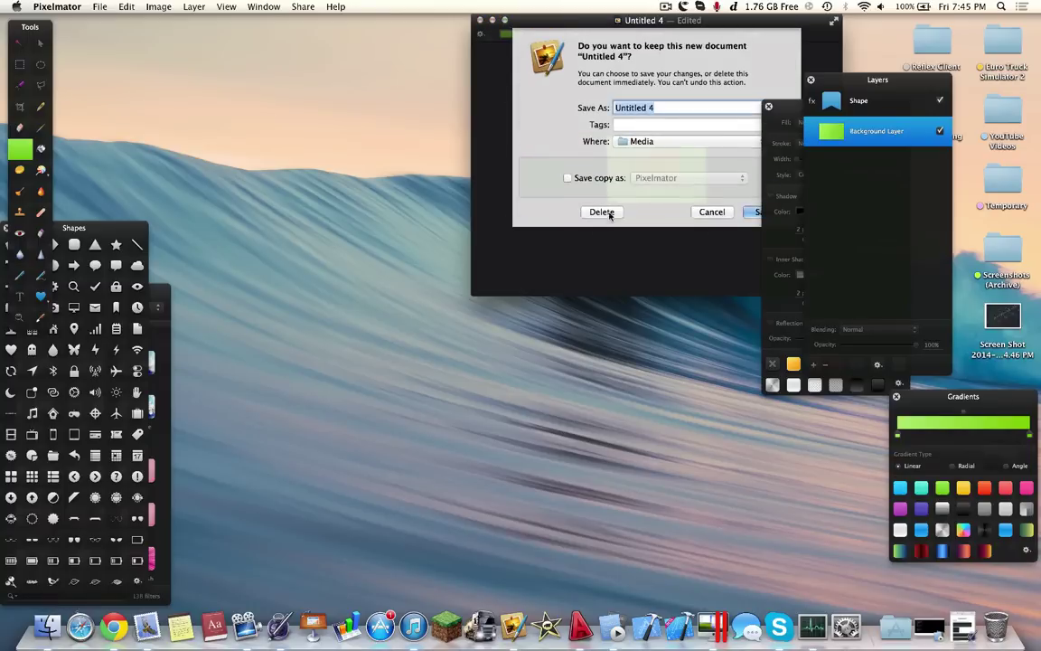
click(602, 211)
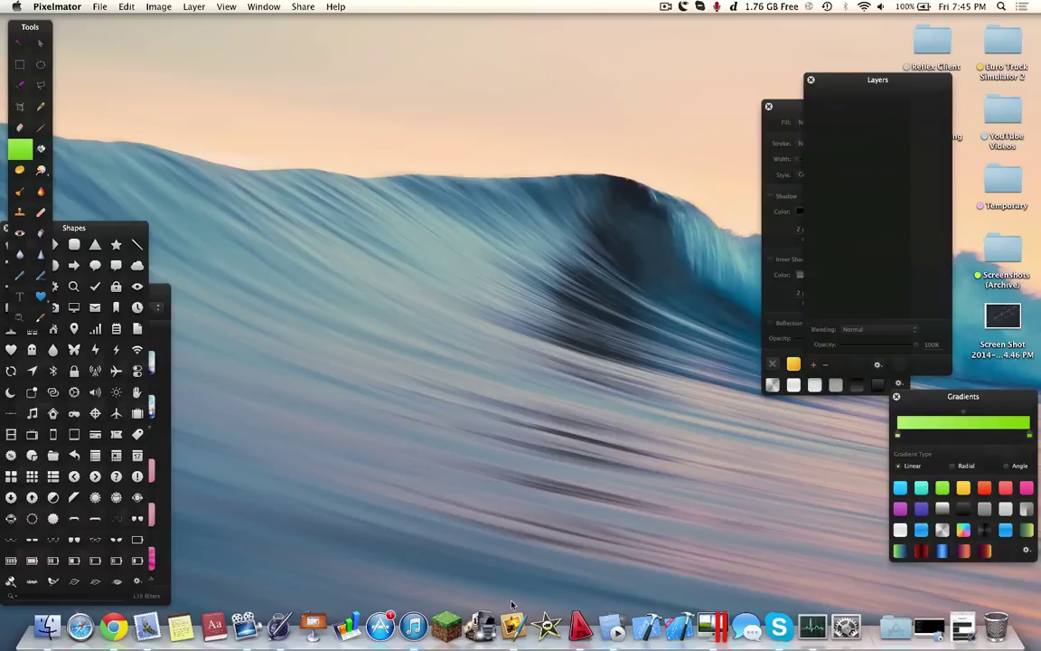
right_click(514, 618)
click(539, 567)
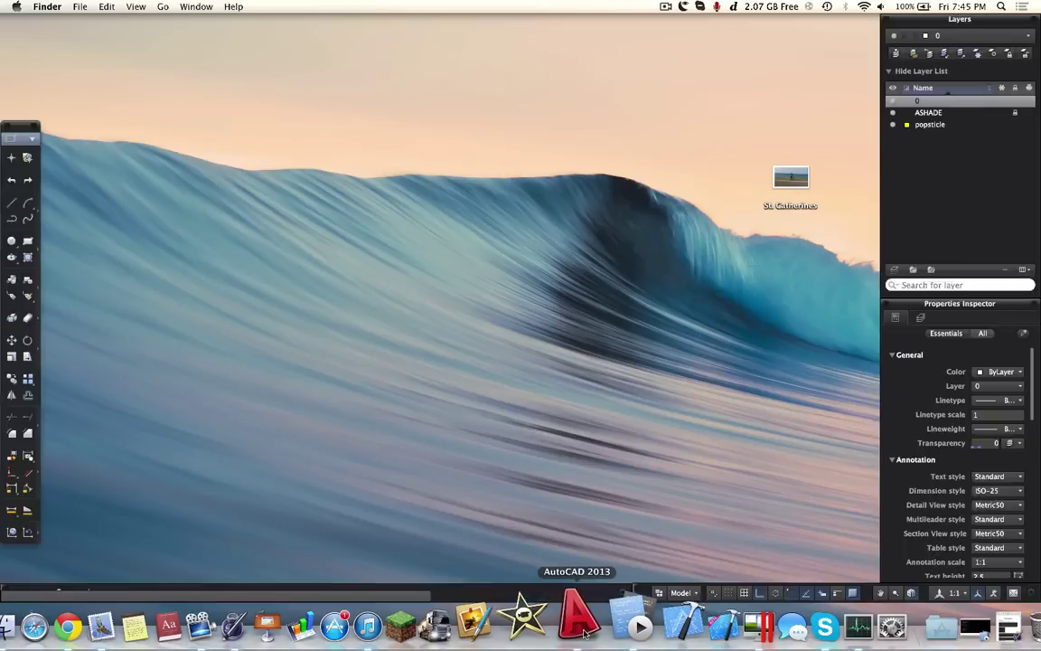
Step: Render the bridge.dwg wireframe truss via View > Render > Render, then close the render preview
click(583, 629)
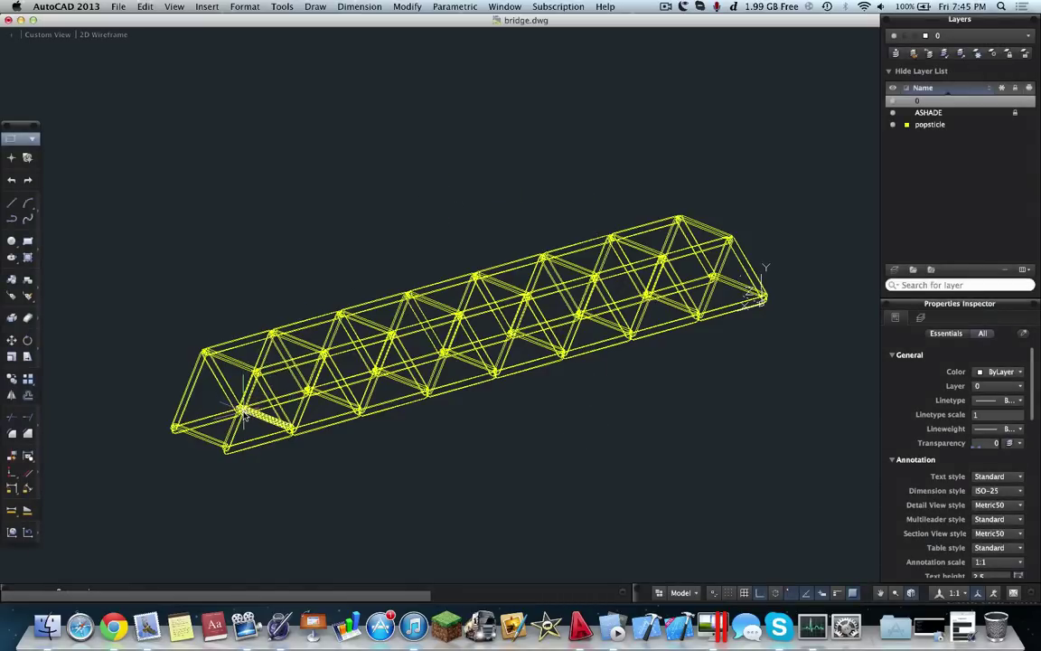
scroll(367, 417, up, 5)
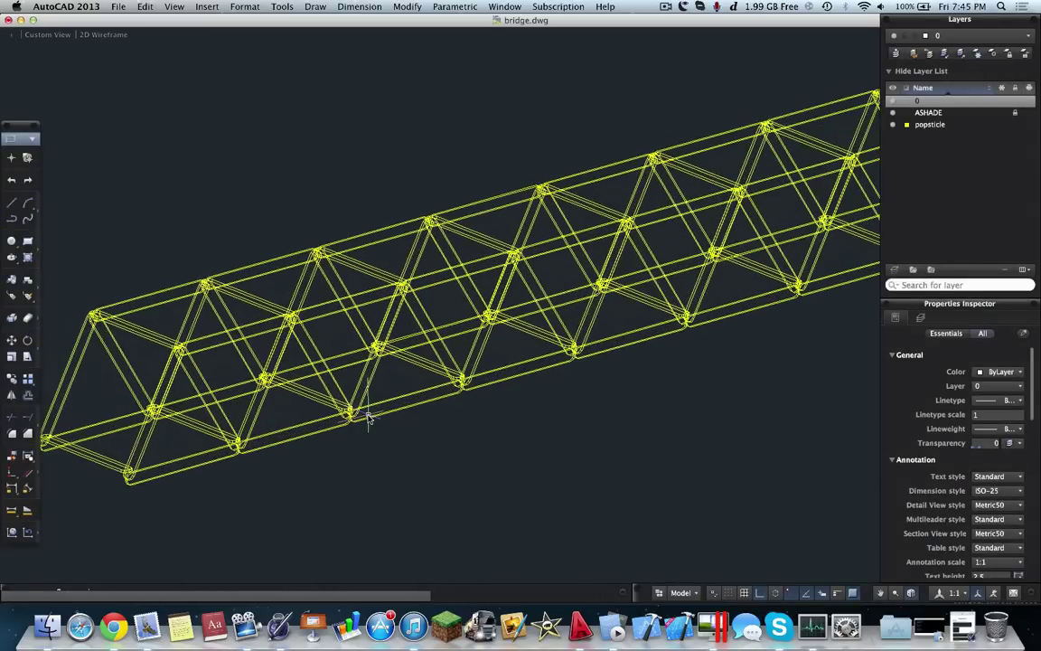
scroll(367, 418, down, 4)
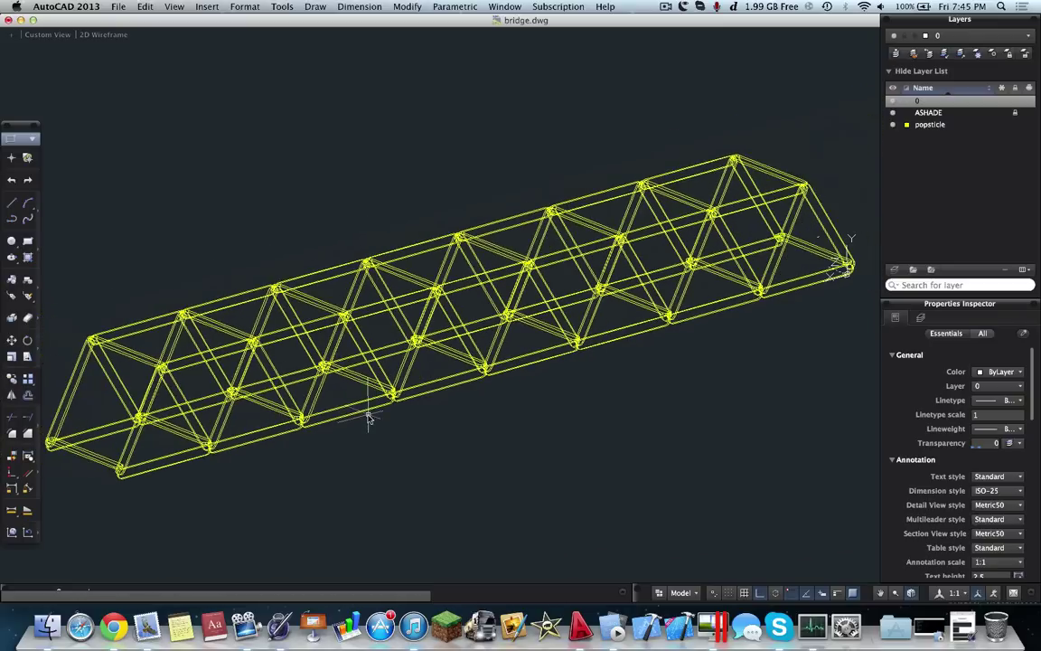
click(315, 6)
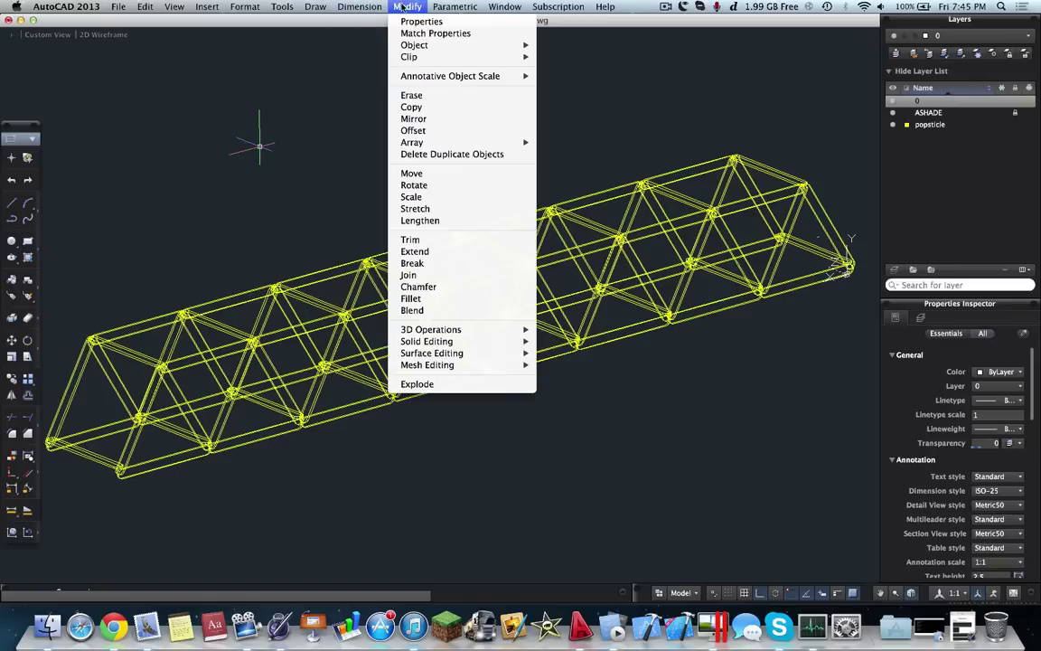
mouse_move(467, 354)
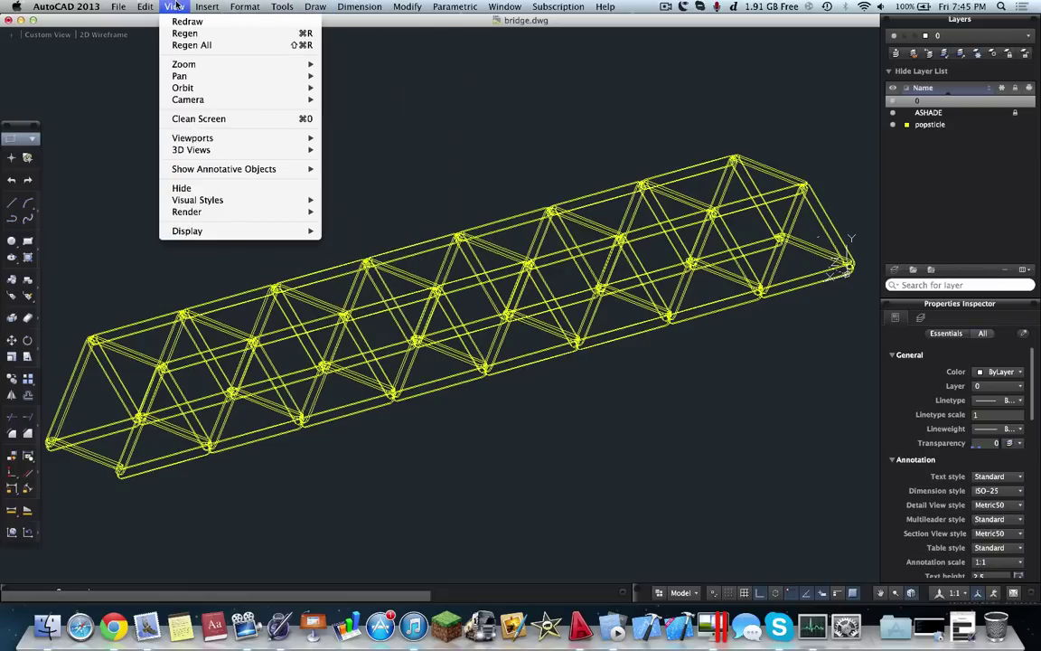
click(481, 244)
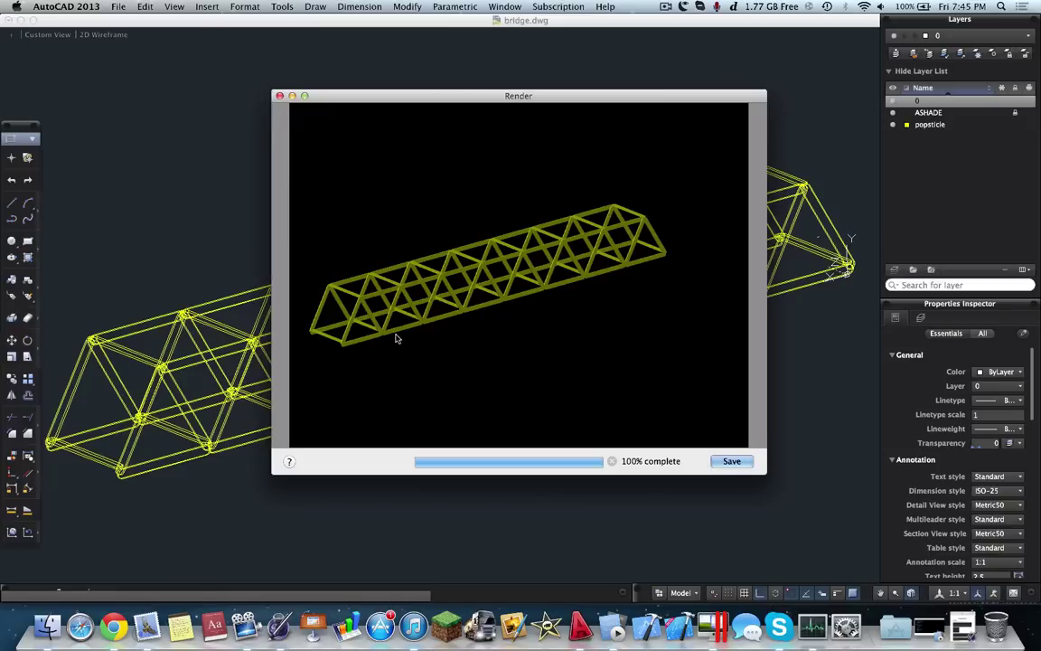
click(279, 96)
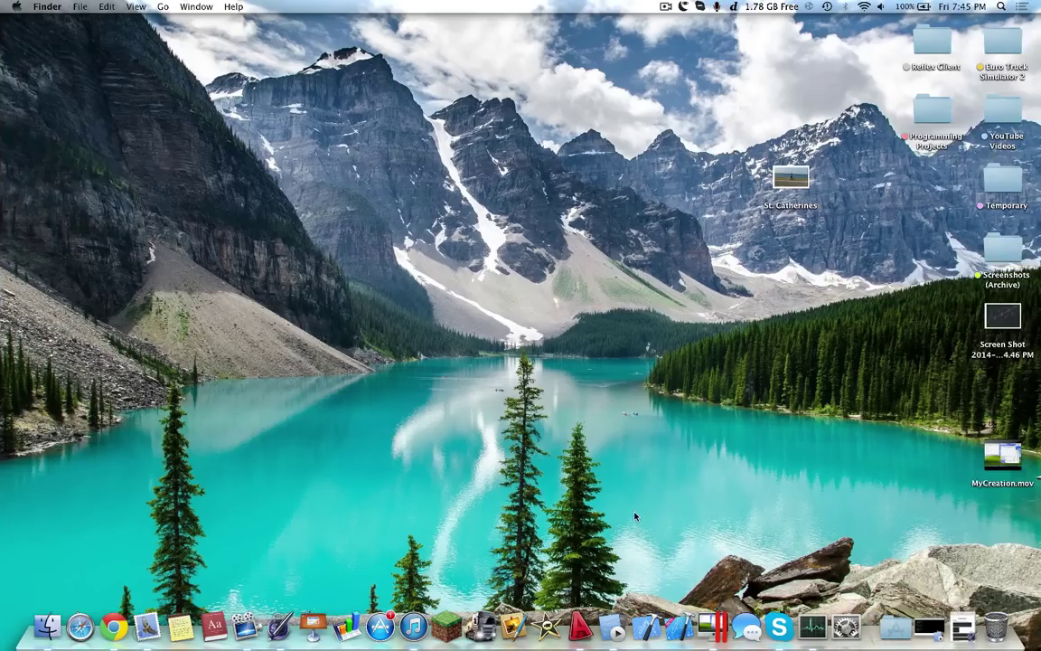
Step: Bring CodeRunner forward and switch to the Untitled 2.java file
click(613, 633)
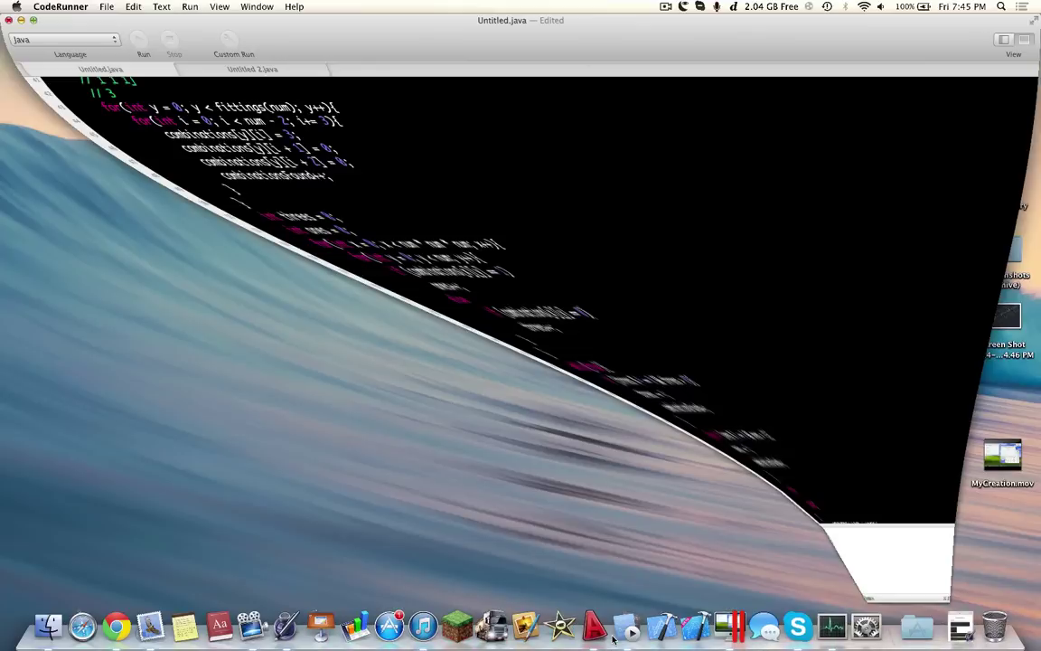
scroll(442, 302, up, 10)
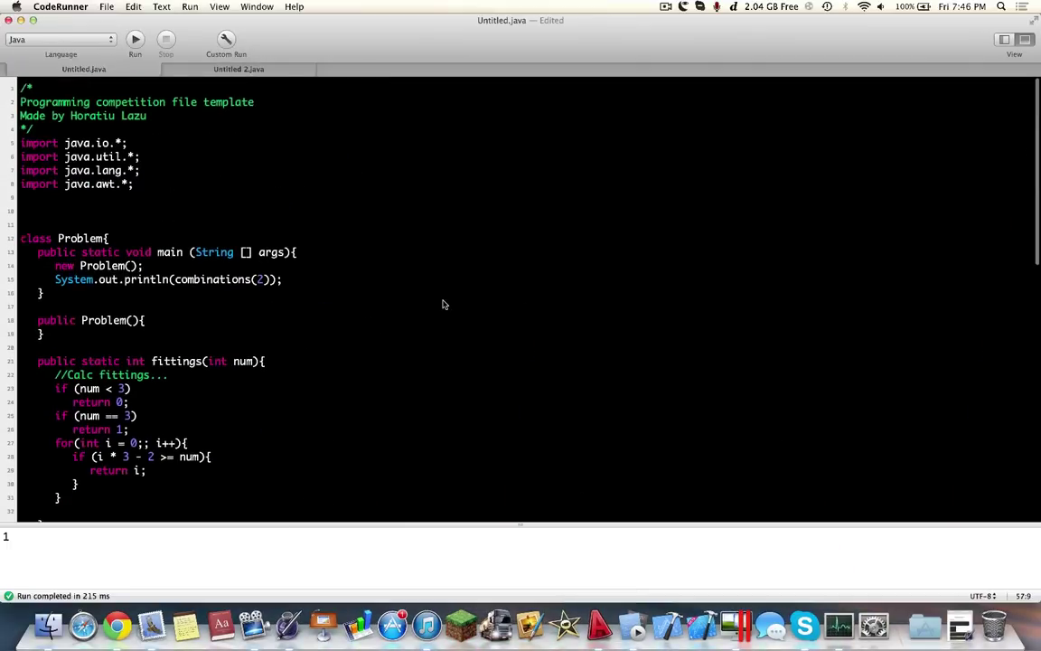
scroll(461, 195, down, 15)
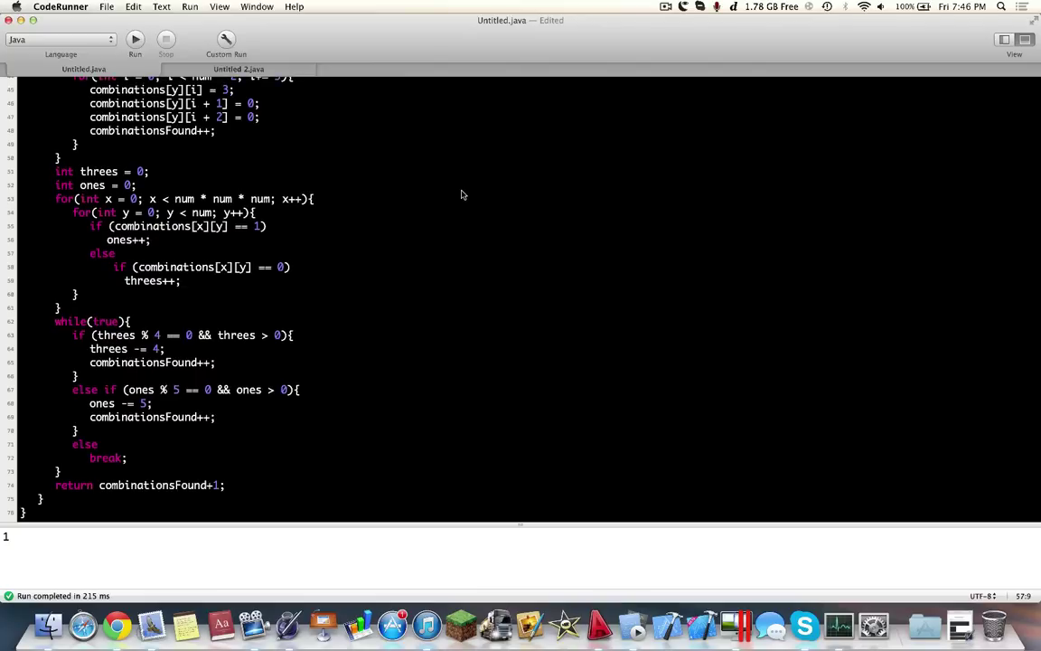
click(234, 73)
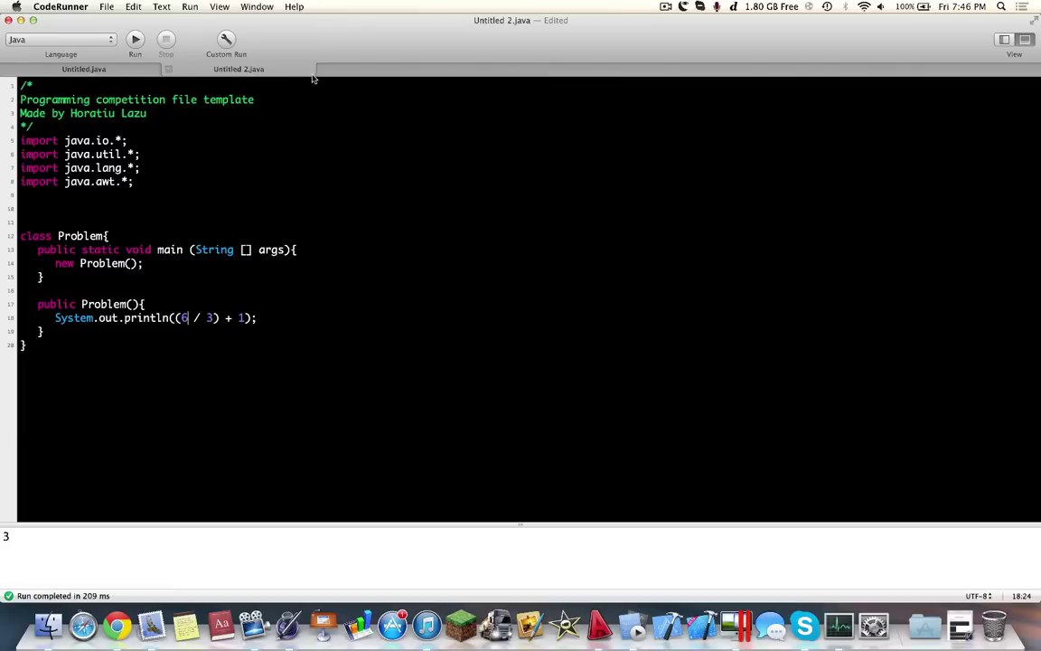
Step: Browse the supported languages list keeping Java, then move to the Mac desktop Space
click(70, 41)
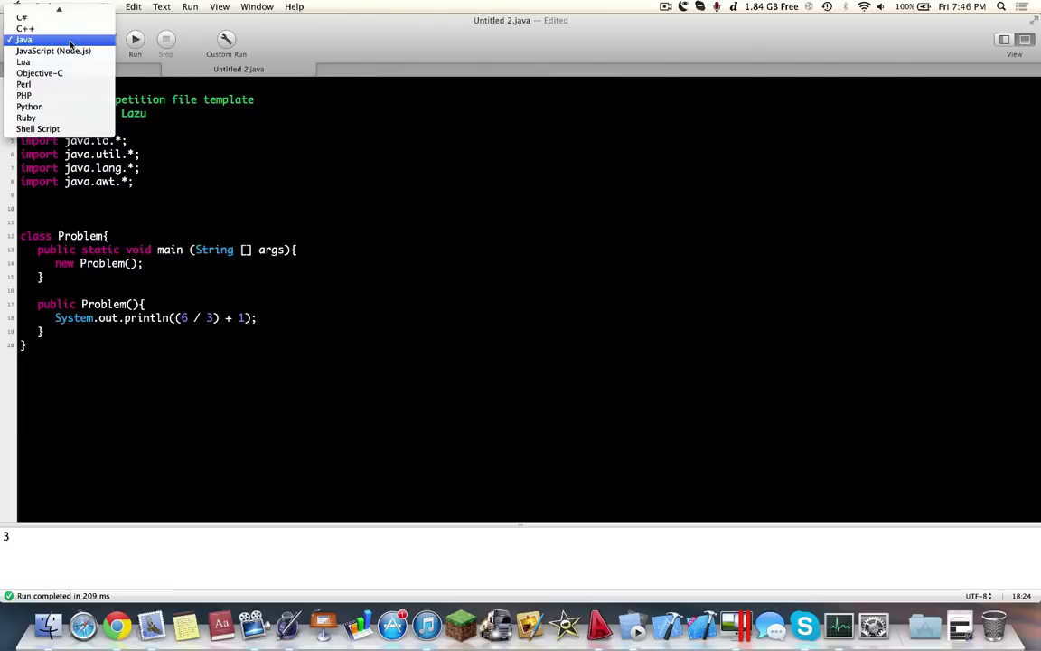
scroll(70, 47, up, 3)
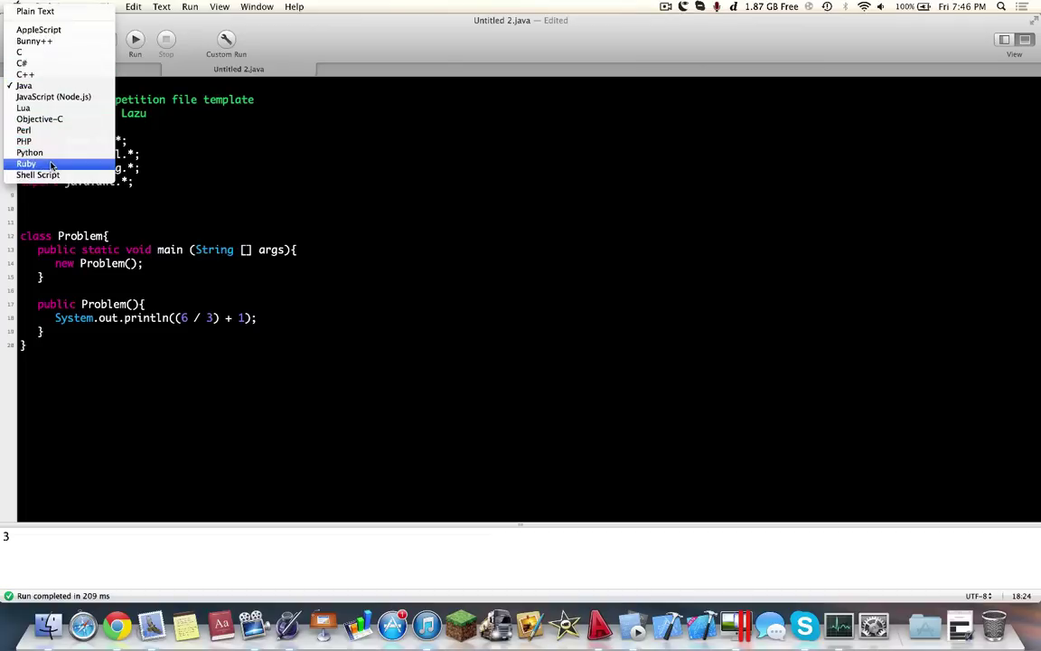
key(Escape)
key(ctrl+Right)
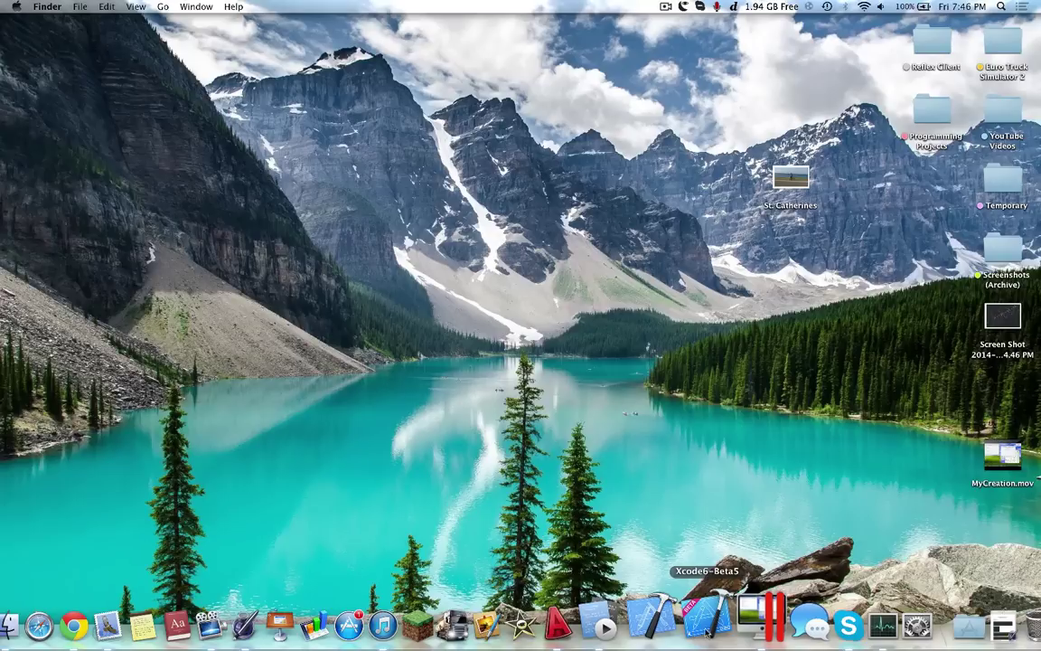
Step: Close the MyCreation.java and Mario.java Ready to Program editors in Windows XP, confirming the exit
click(770, 623)
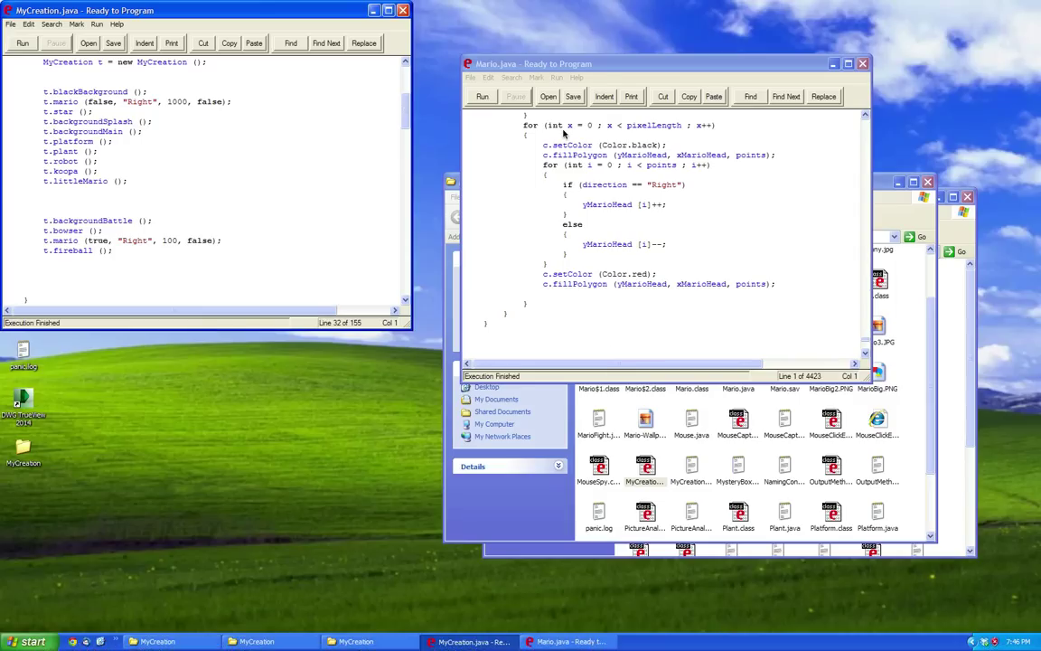
click(371, 11)
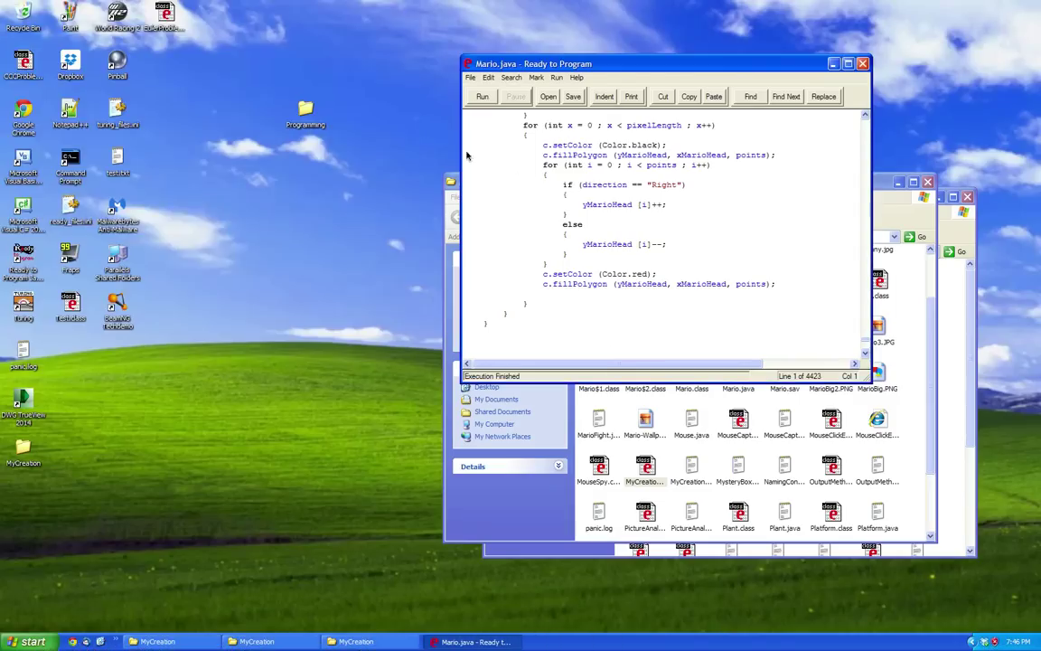
click(863, 63)
key(ctrl+Right)
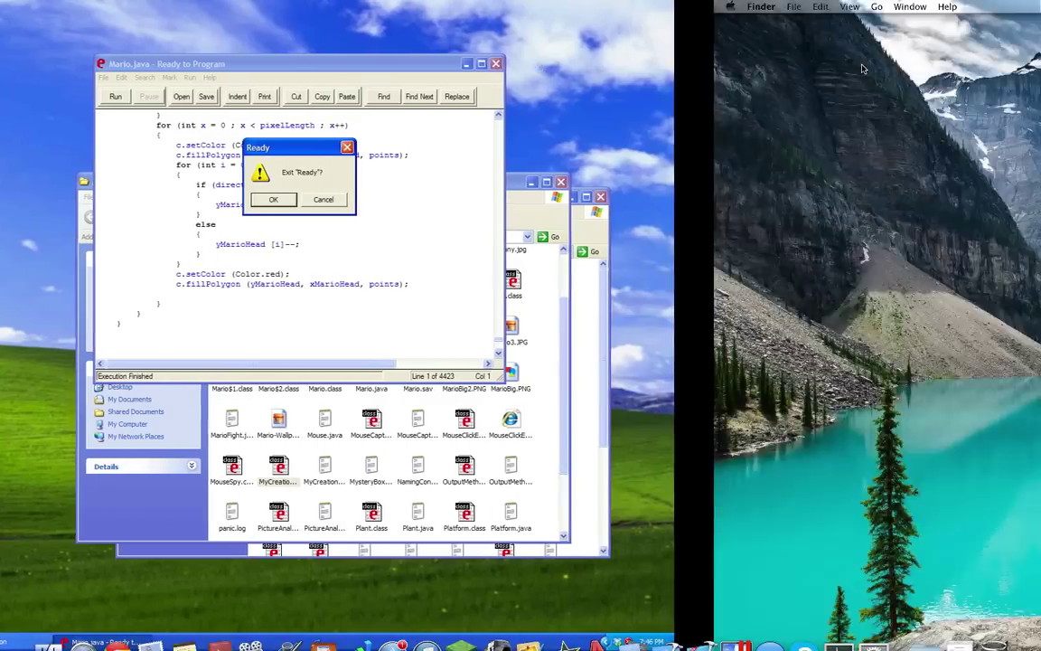
key(ctrl+Left)
click(630, 202)
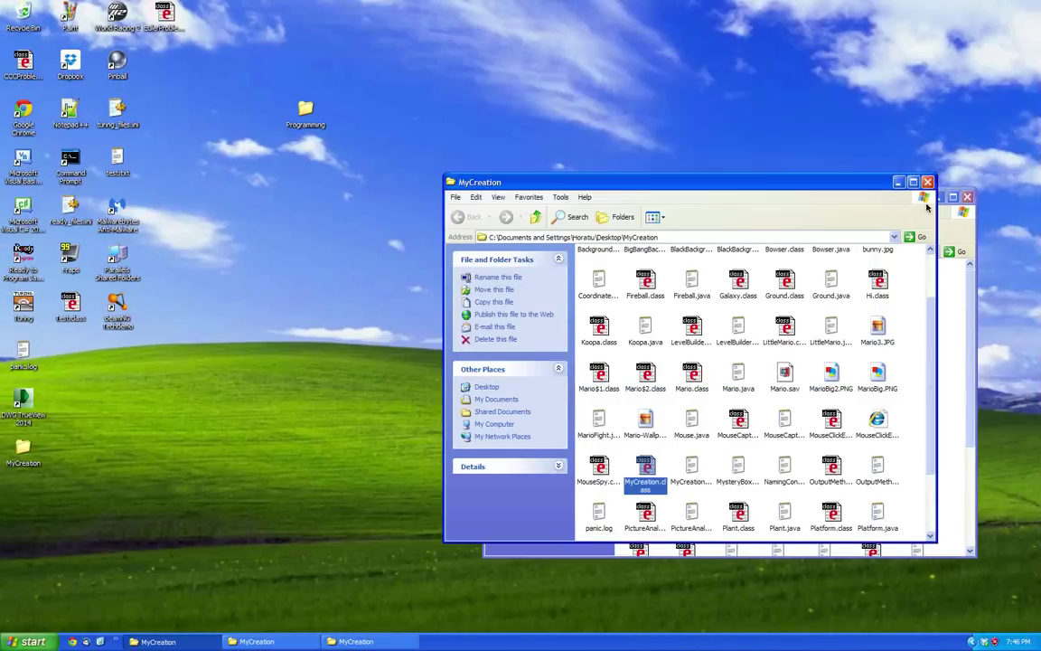
Step: Close both MyCreation folder windows and head back toward the Mac Space
key(alt+F4)
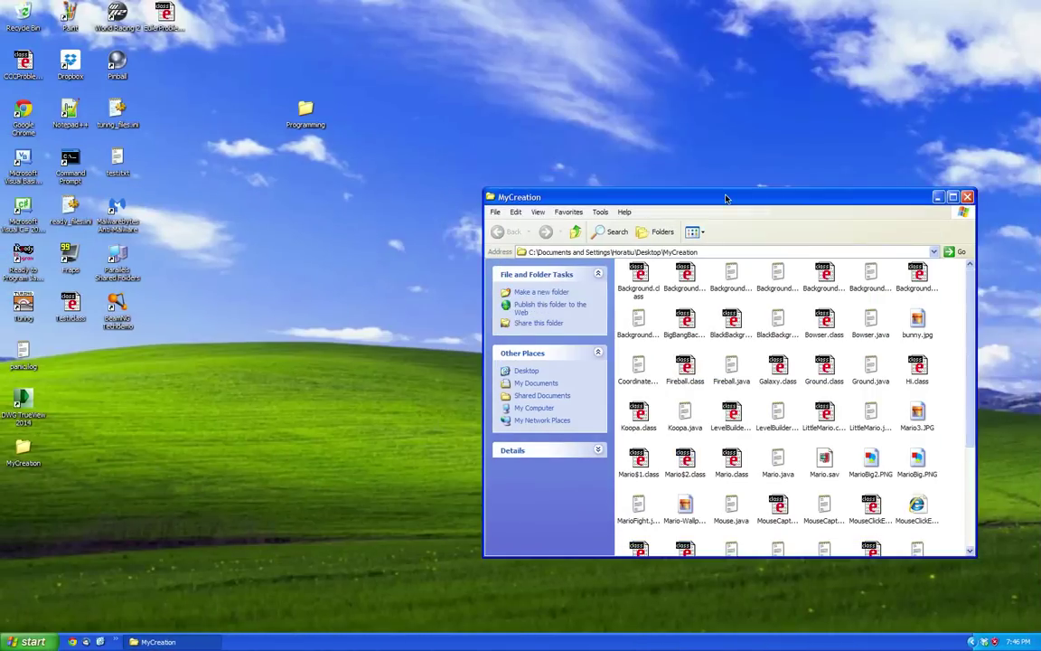
key(alt+F4)
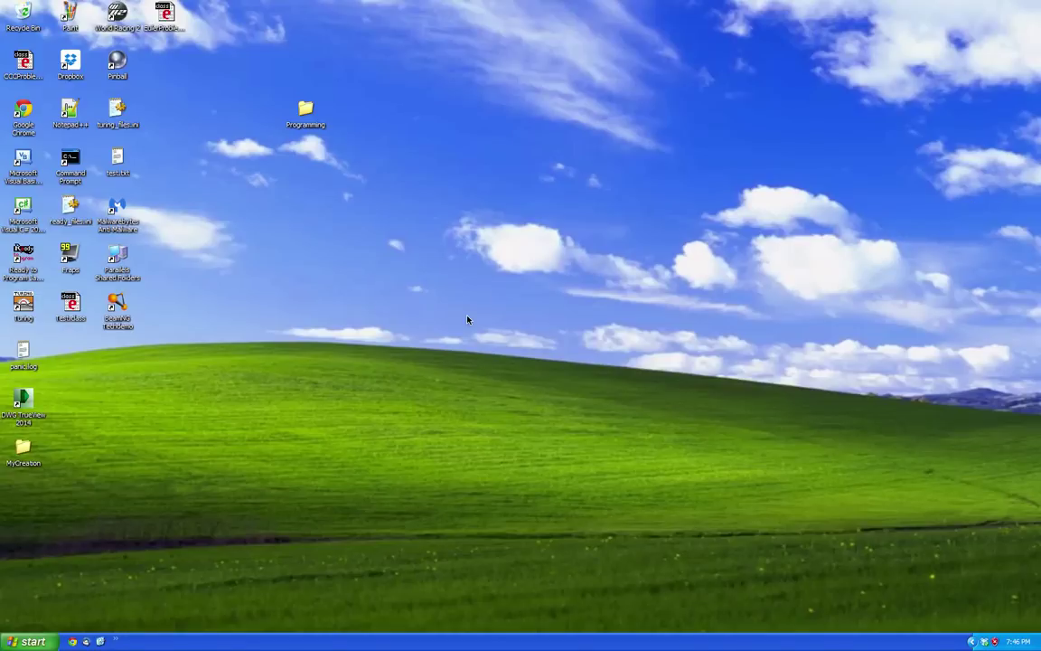
key(ctrl+Right)
key(ctrl+Left)
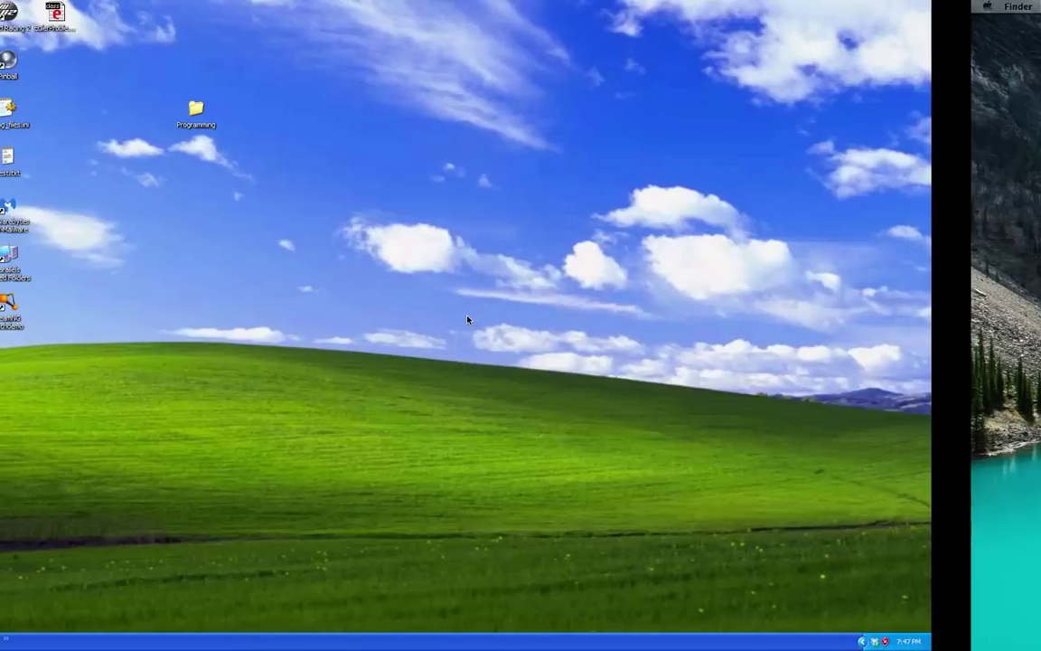
Step: Return to the Mac desktop Space and open Launchpad with F4
key(ctrl+Left)
key(ctrl+Right)
key(ctrl+Right)
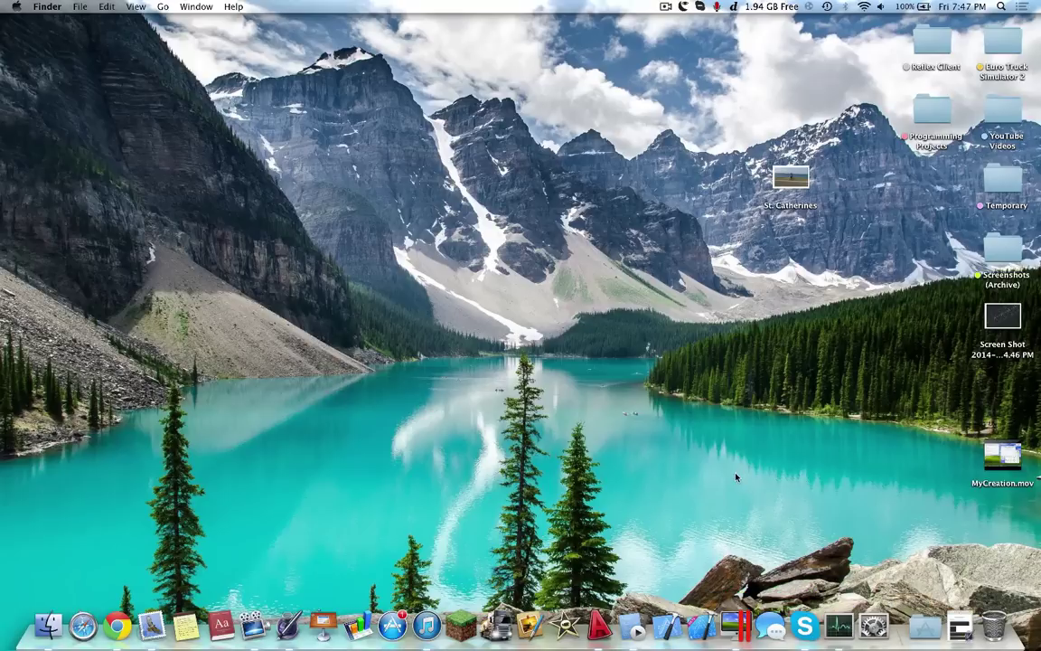
key(F4)
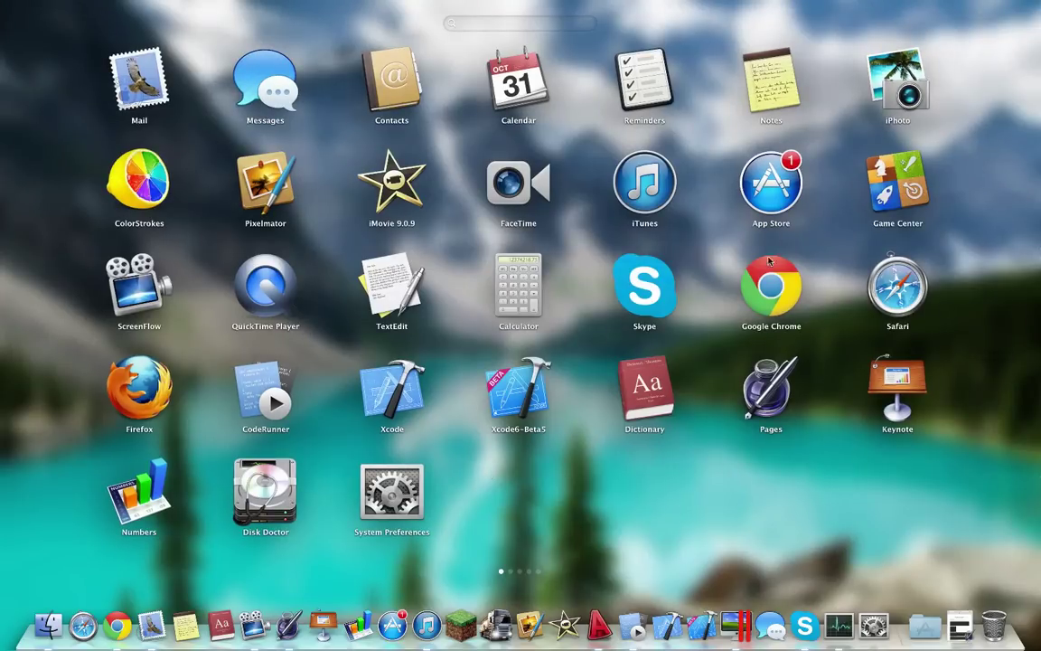
Step: Scan Macintosh HD in Disk Doctor, clean 370.1 MB of caches and logs without backup, and quit
click(265, 491)
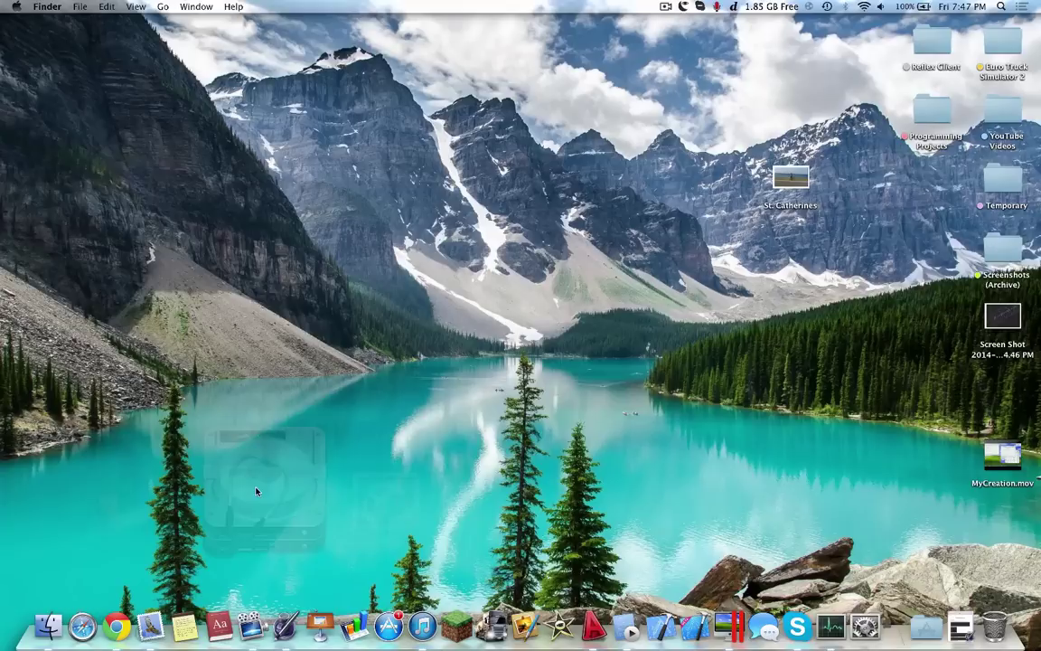
click(637, 145)
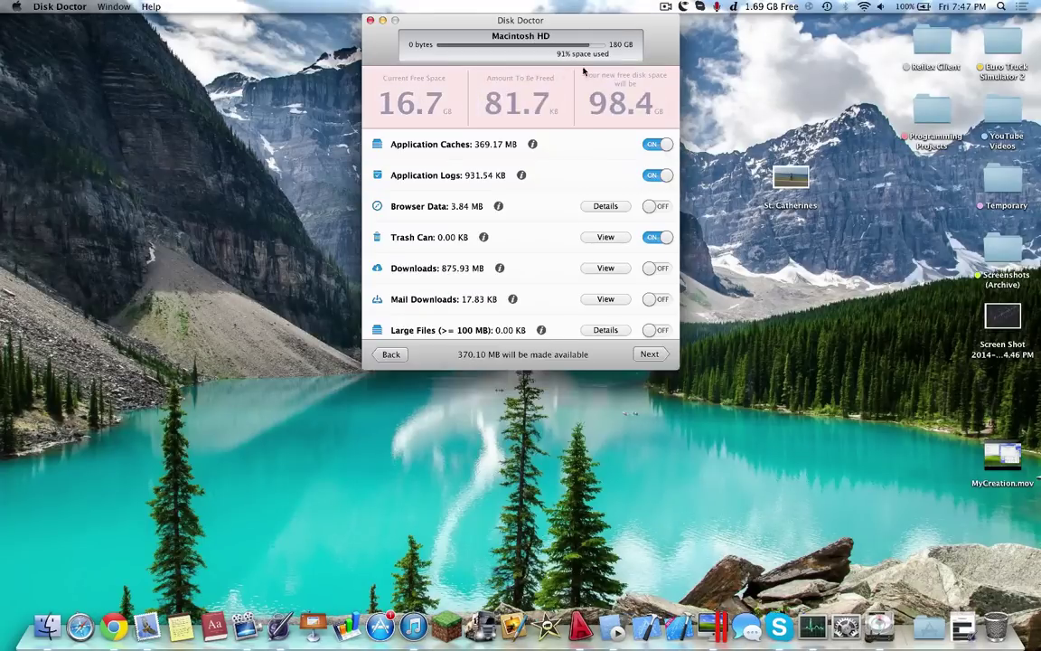
click(657, 363)
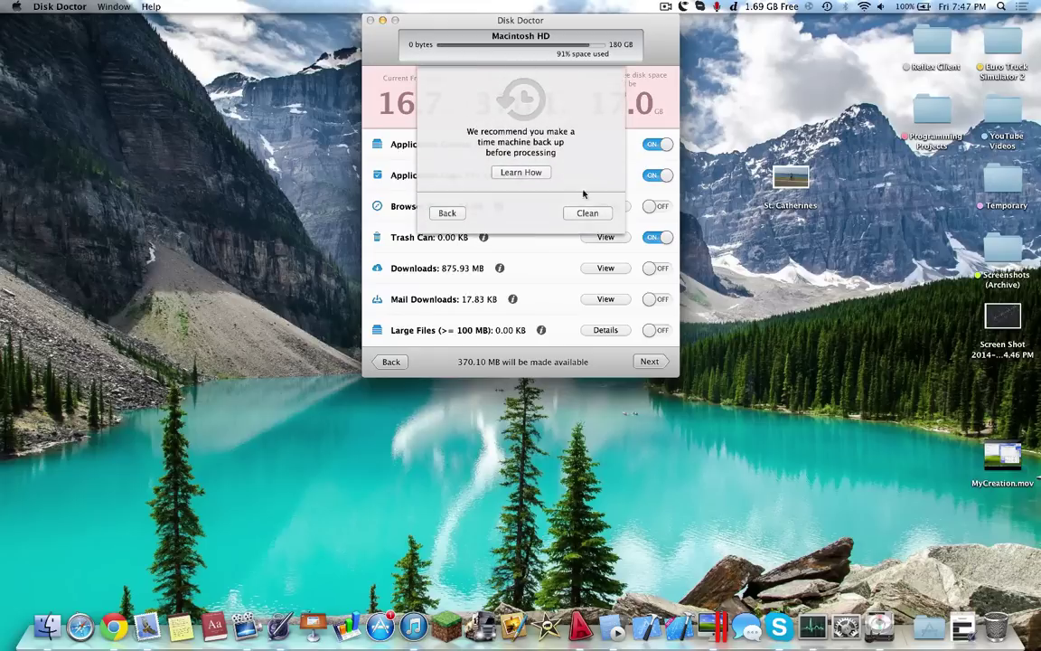
click(594, 213)
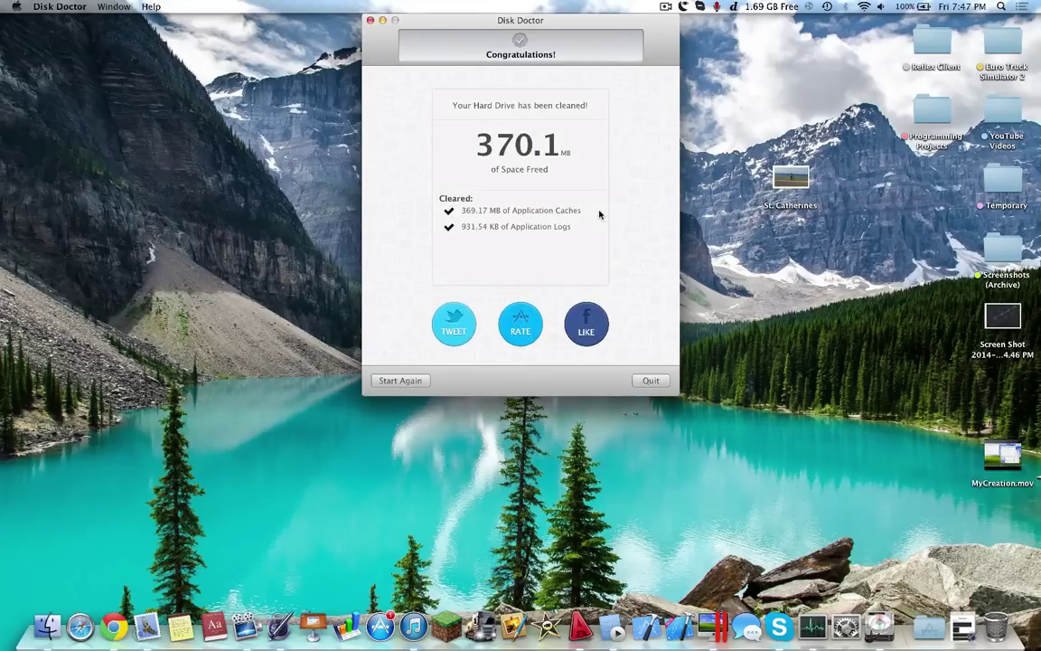
click(651, 380)
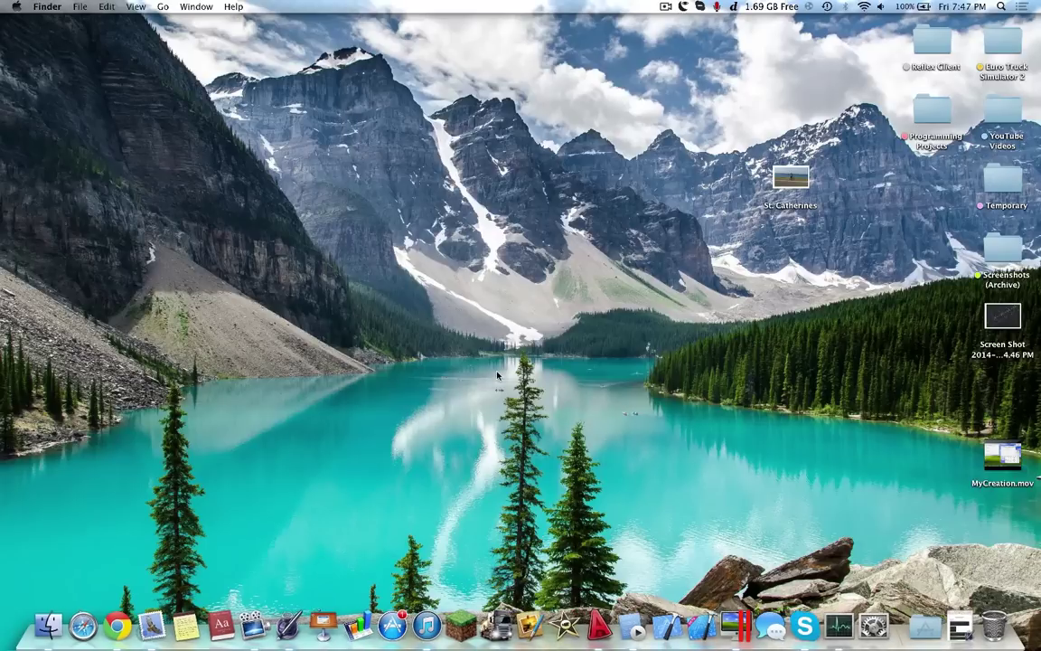
Step: Open Launchpad, page over to coconutBattery, and launch it
key(F4)
scroll(449, 492, right, 5)
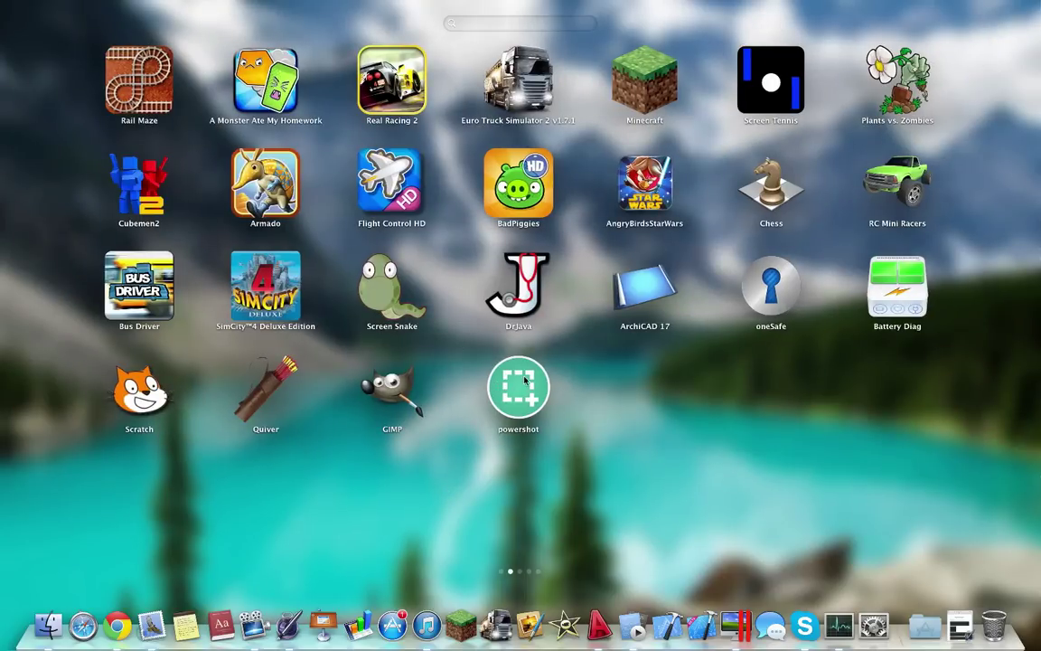
scroll(349, 469, right, 3)
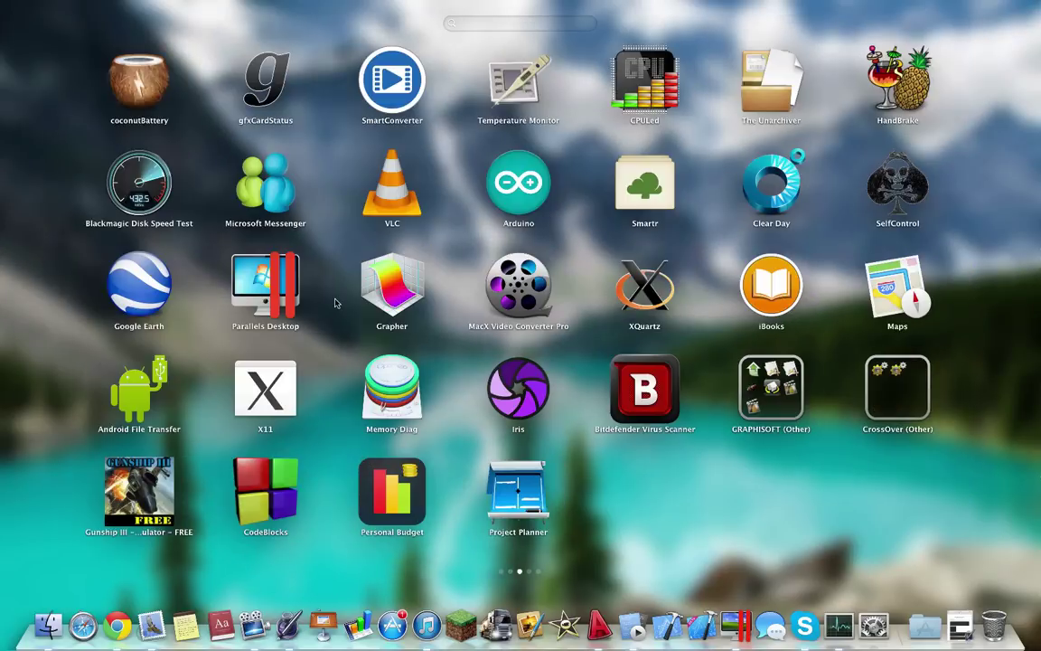
click(140, 83)
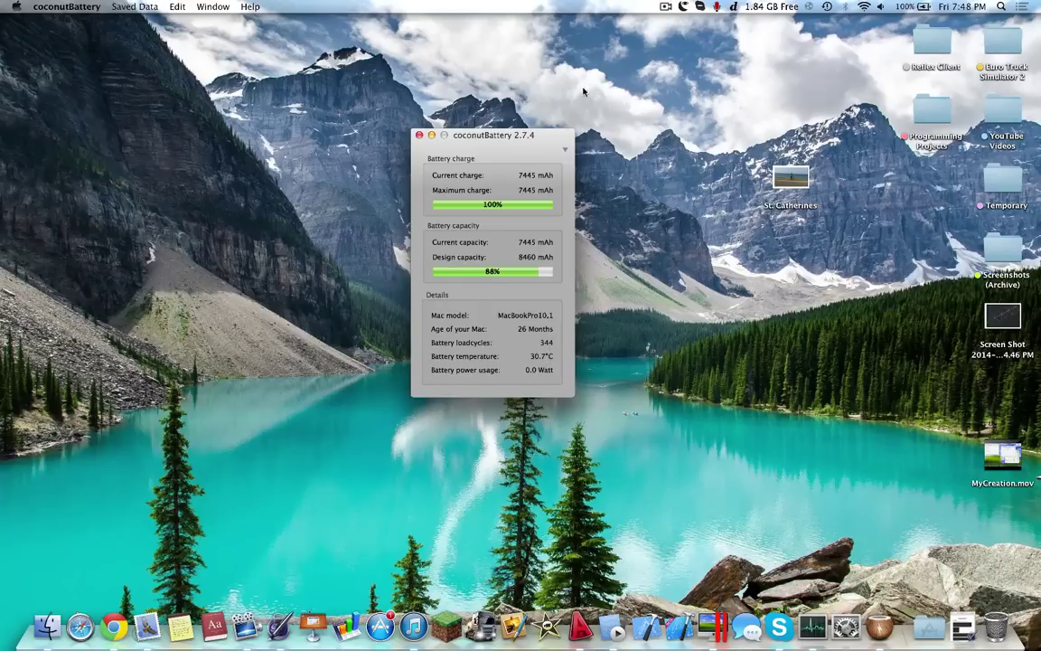
Step: Save the current battery reading (88% capacity, 344 cycles) to history, select the 2014-10-31 entry, and quit
click(565, 148)
scroll(647, 262, down, 10)
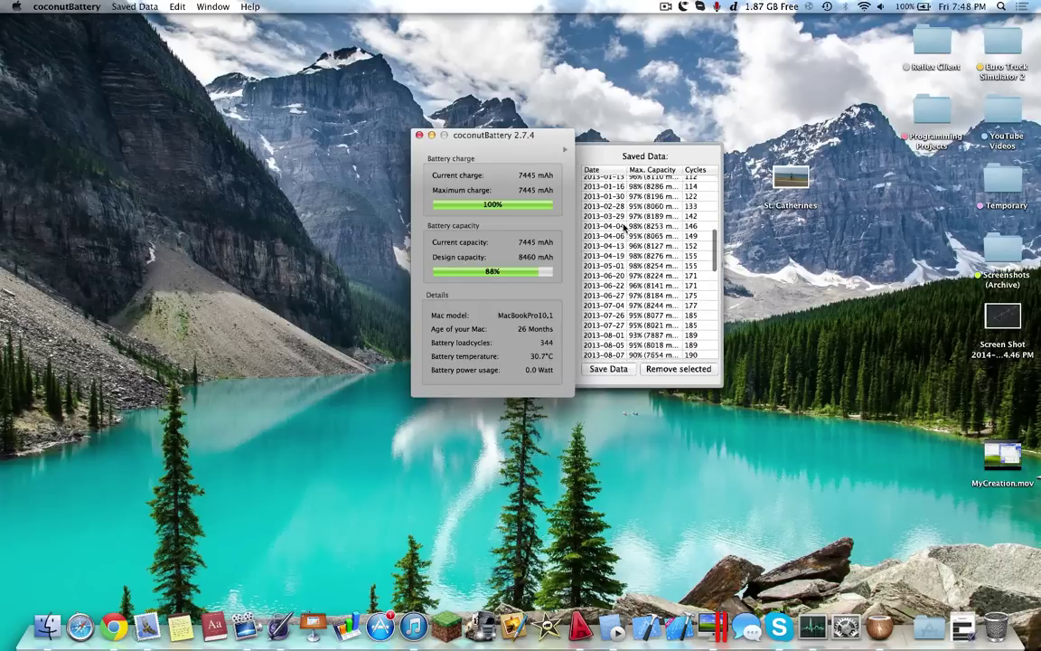
click(605, 370)
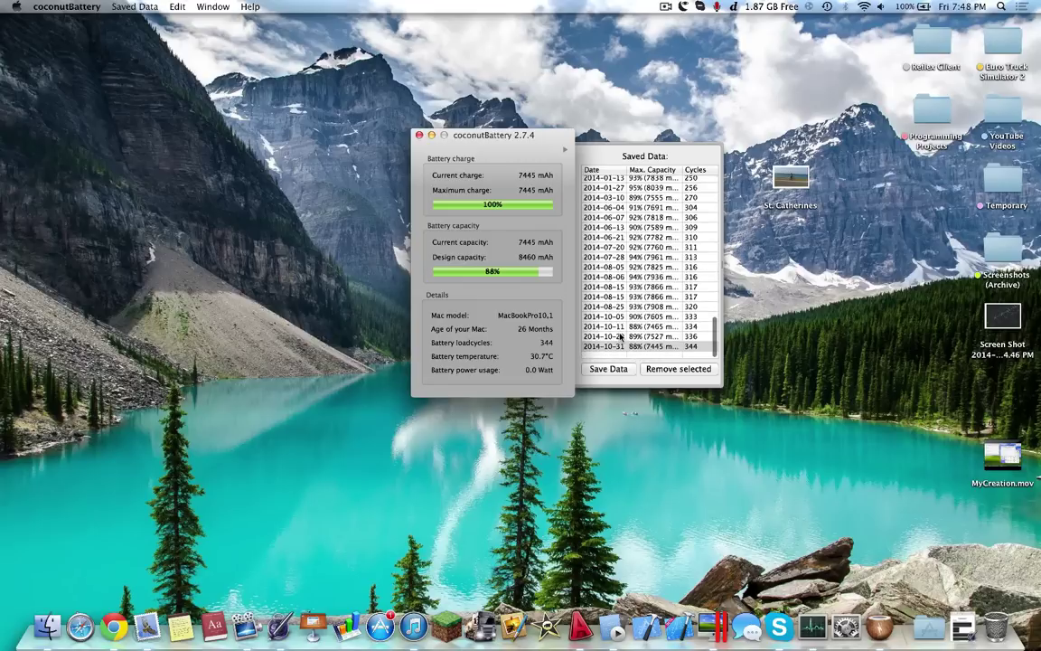
click(641, 264)
click(642, 353)
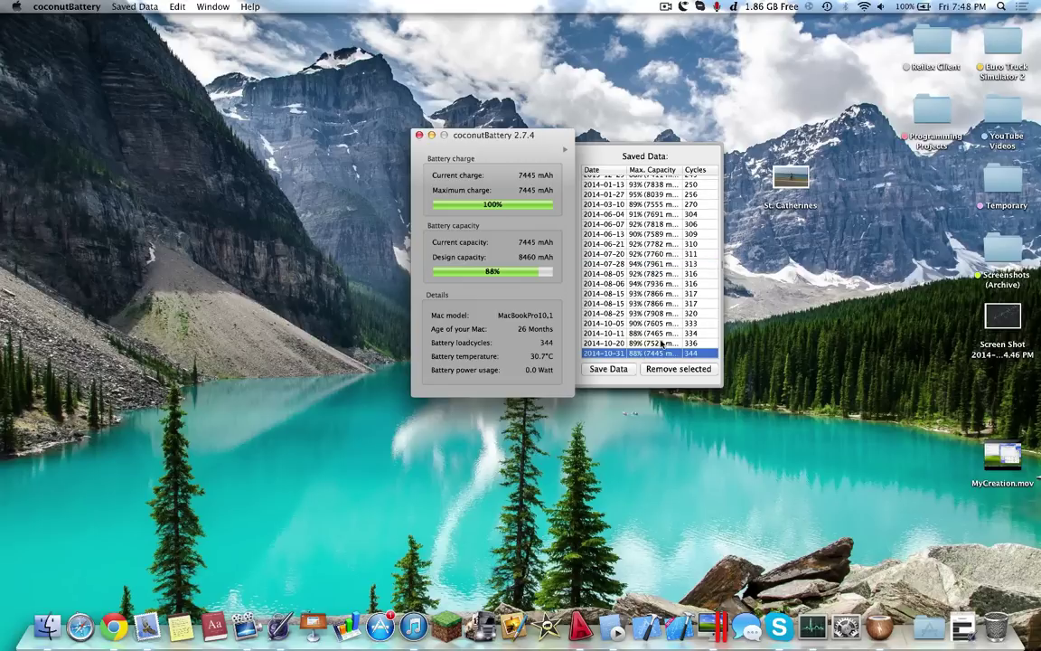
key(super+q)
key(F4)
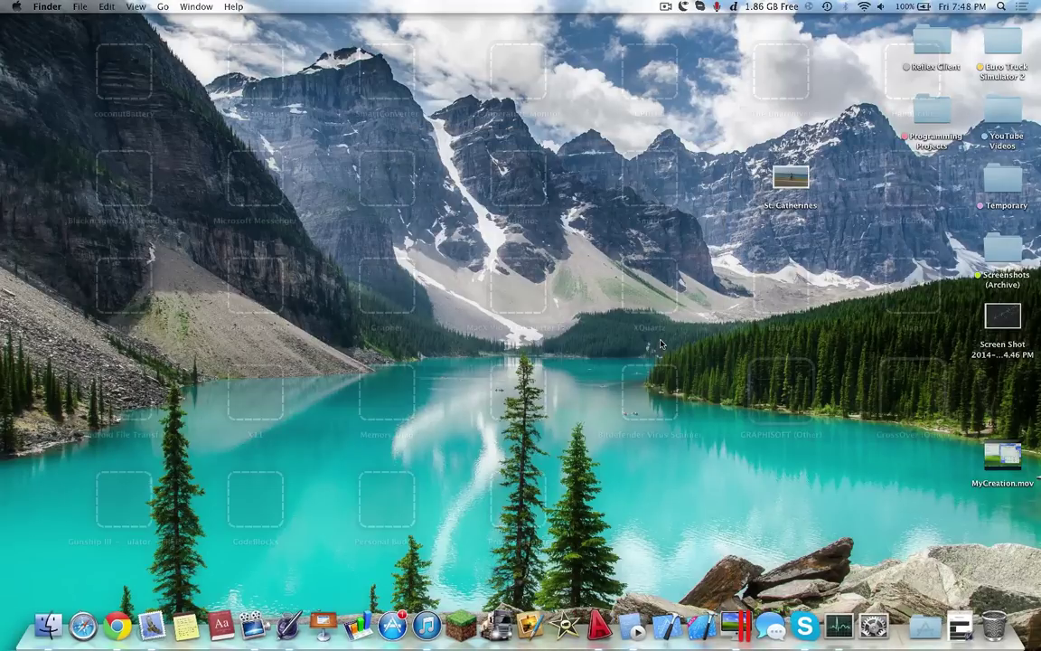
click(267, 83)
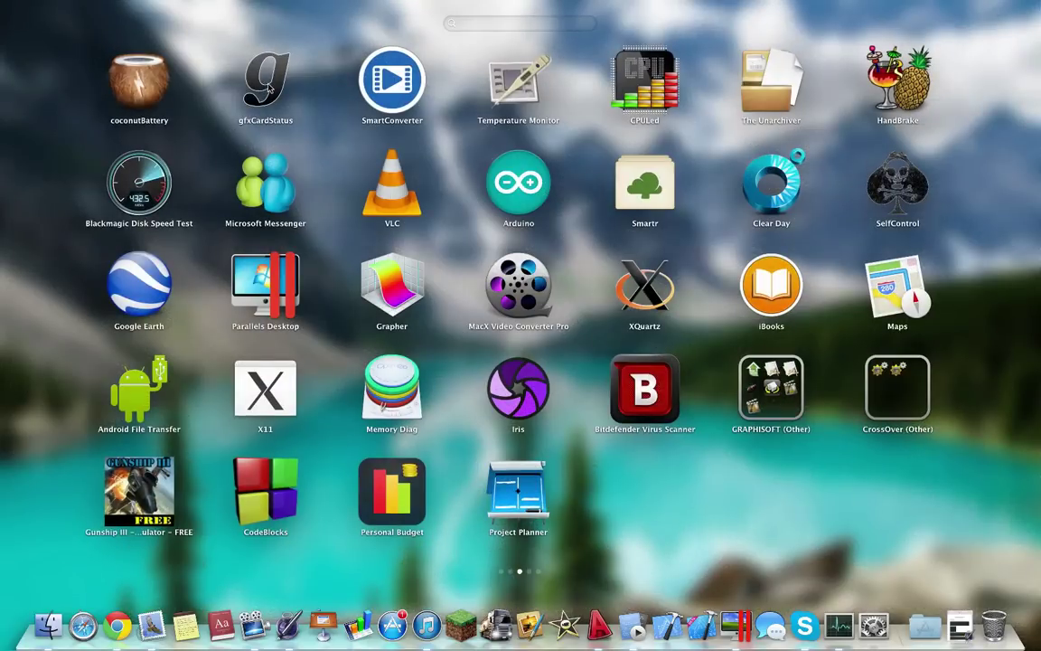
click(735, 7)
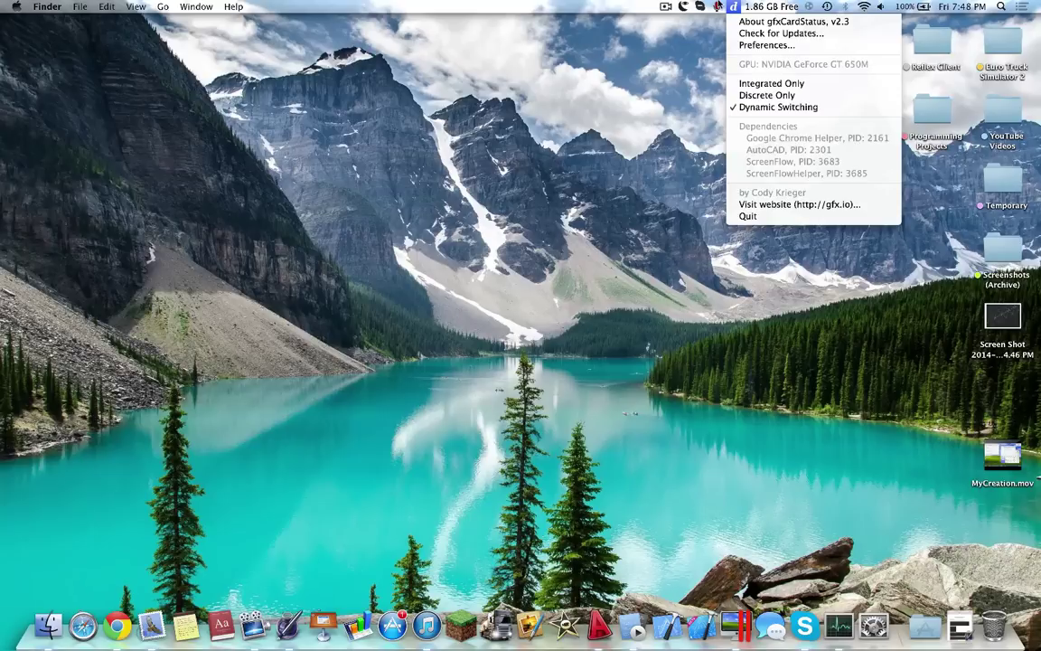
key(Escape)
key(F4)
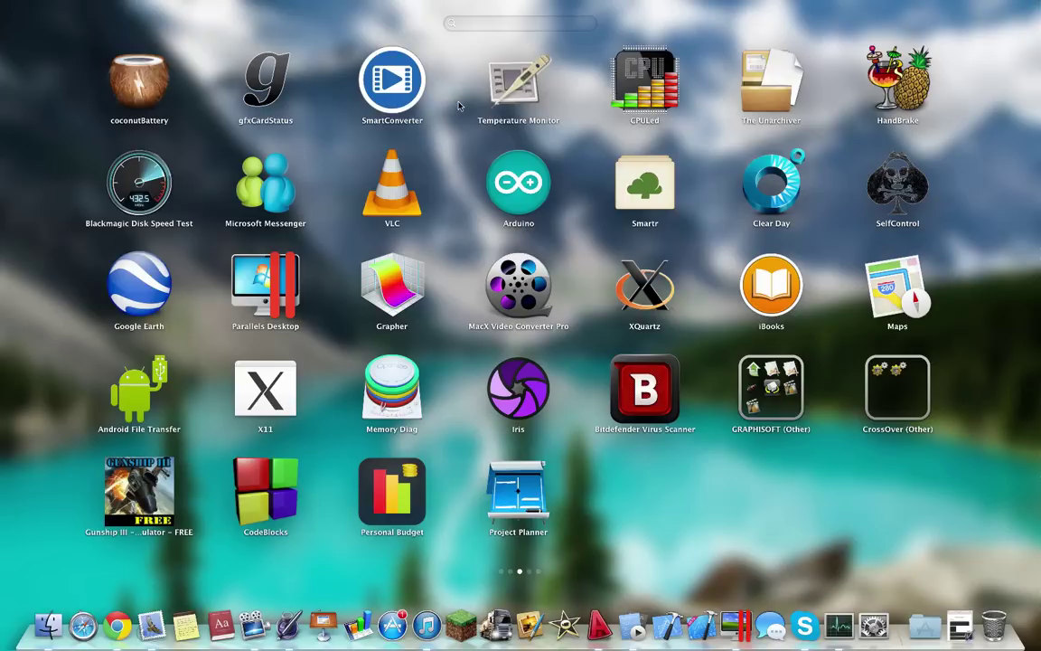
Step: Launch Temperature Monitor and check its sensor readings (35℃ battery) in the menu bar and Dock options
click(509, 93)
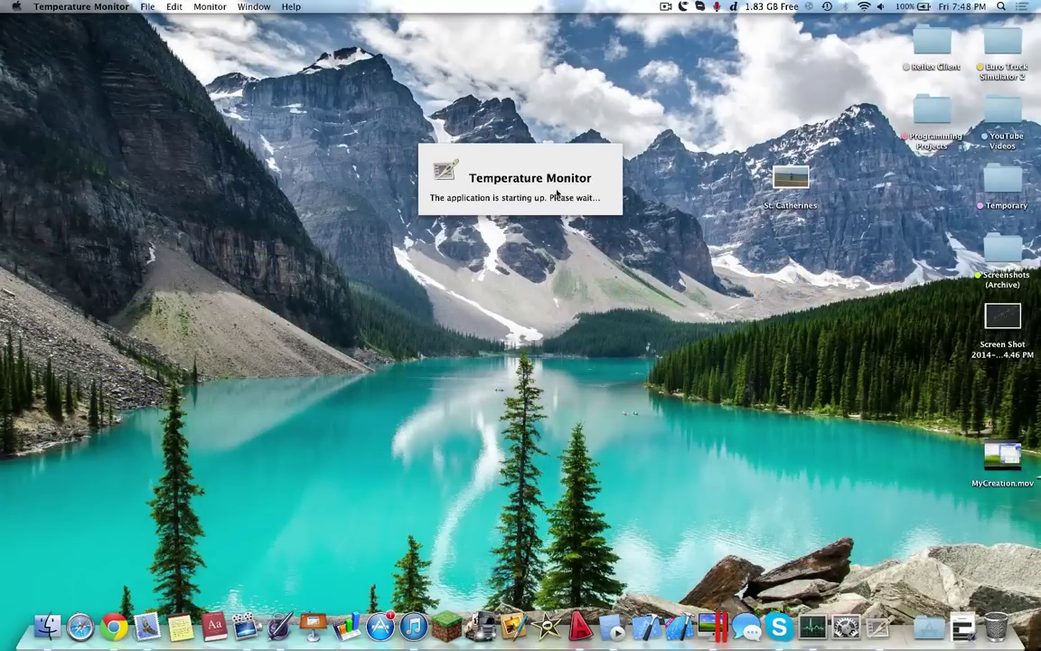
click(624, 6)
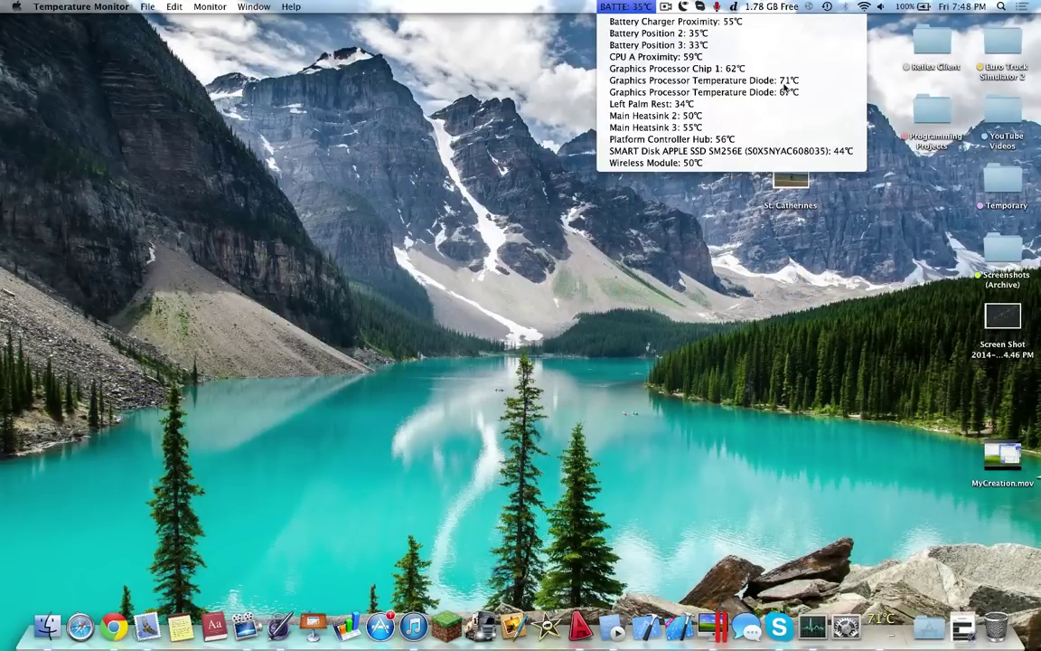
click(630, 6)
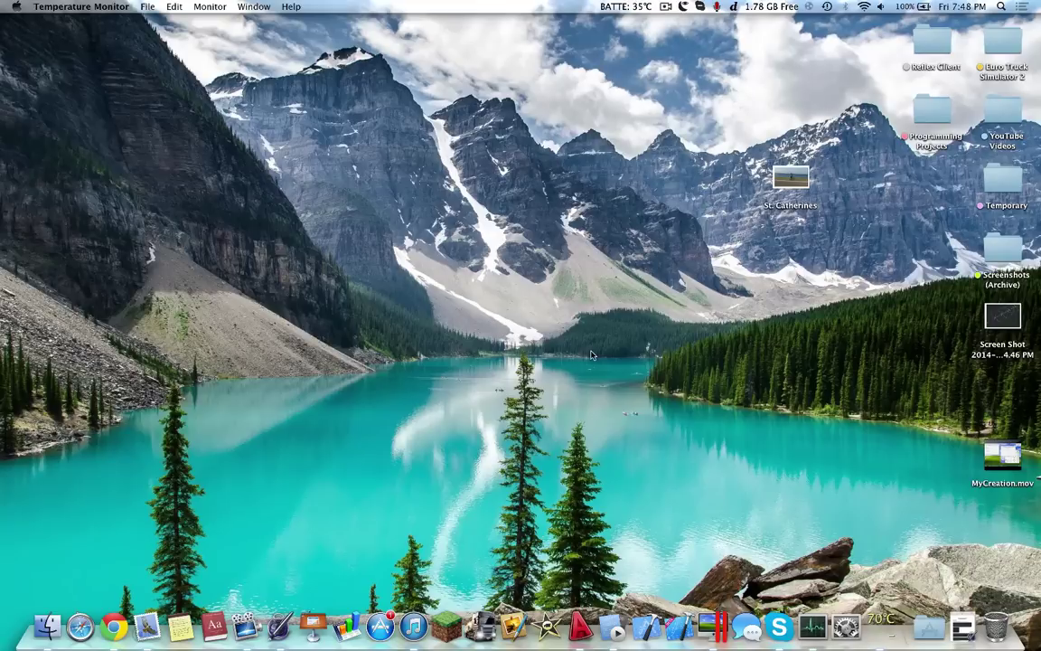
right_click(896, 633)
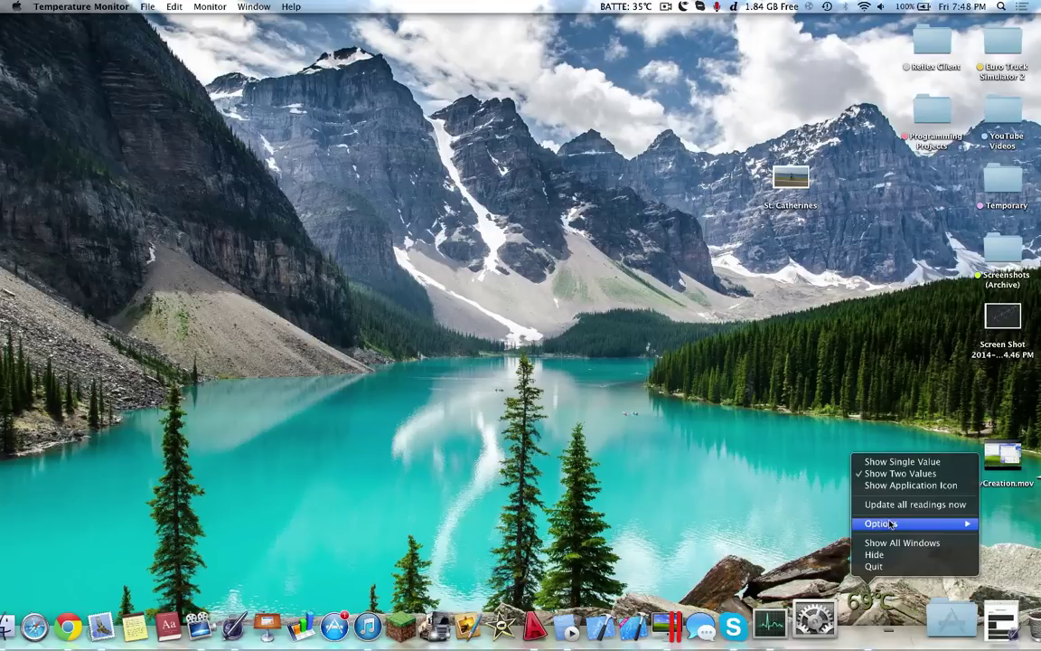
mouse_move(893, 523)
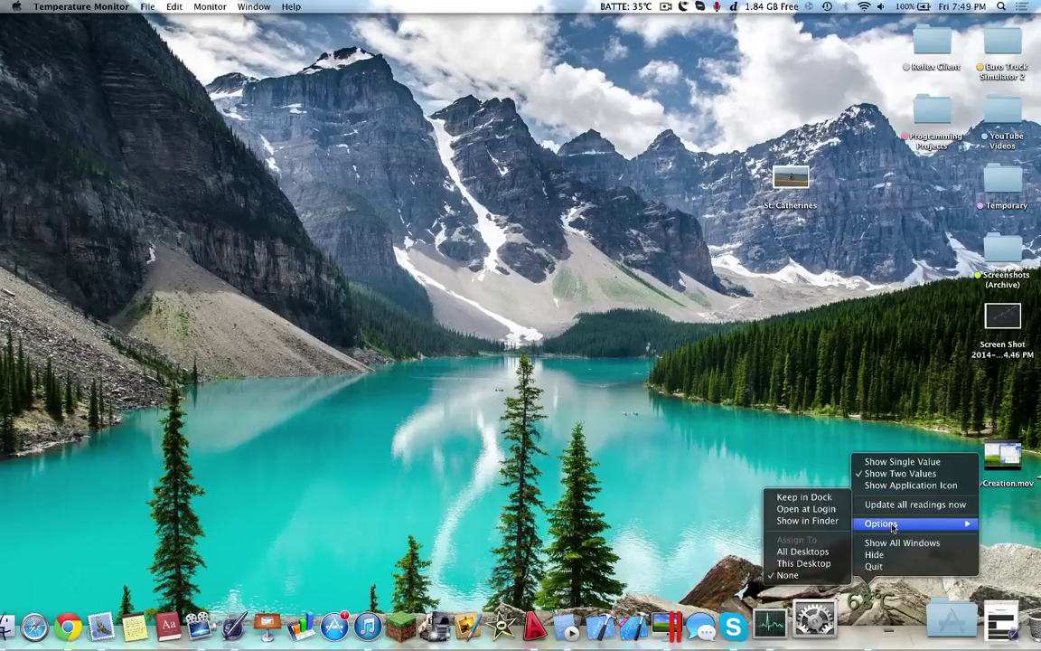
click(614, 3)
click(606, 214)
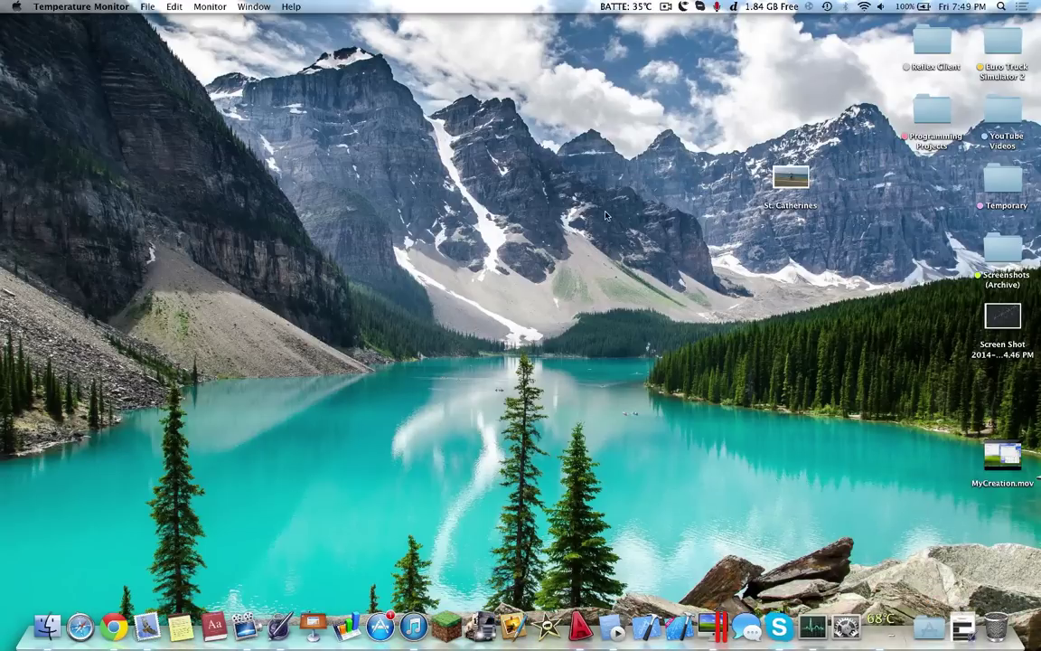
Step: Launch CPULed from Launchpad, check its menu-bar CPU meter menu, then reopen Launchpad
key(F4)
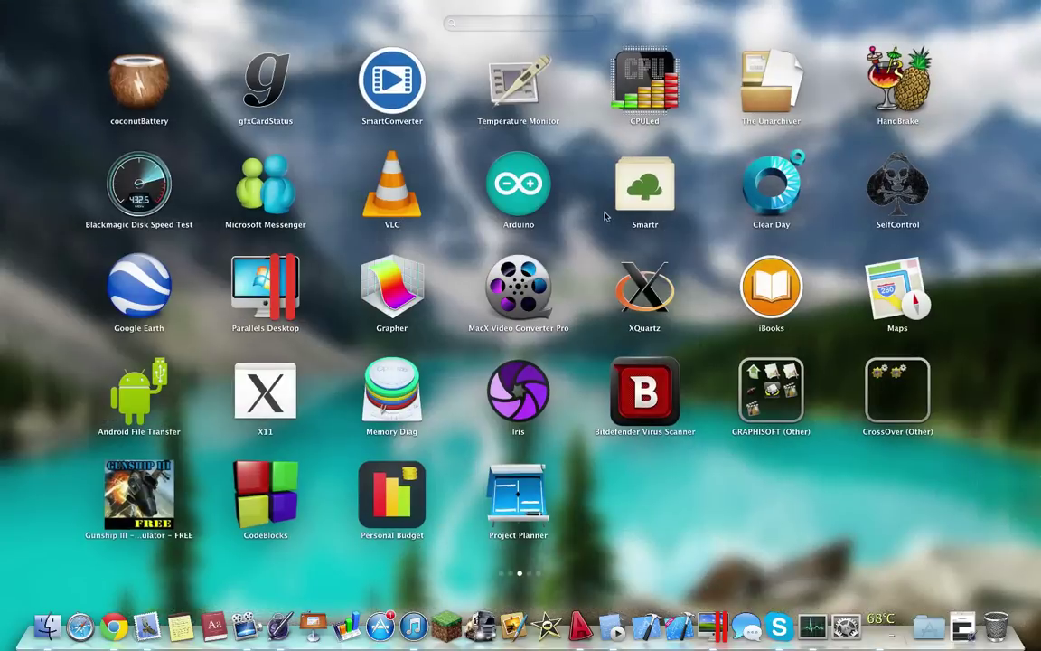
click(656, 101)
click(612, 7)
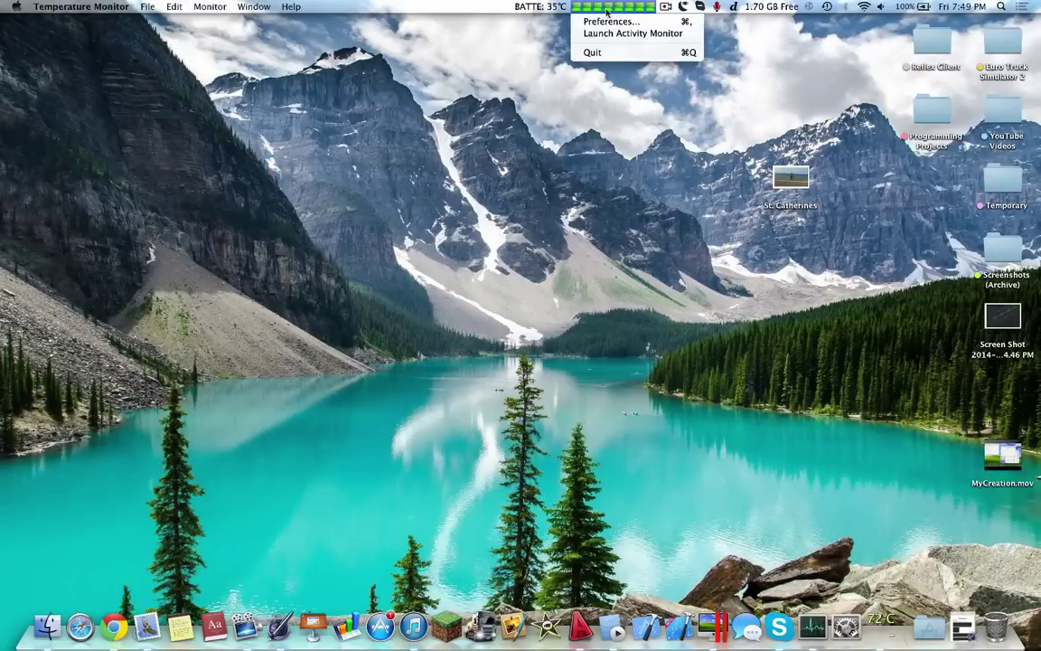
click(612, 11)
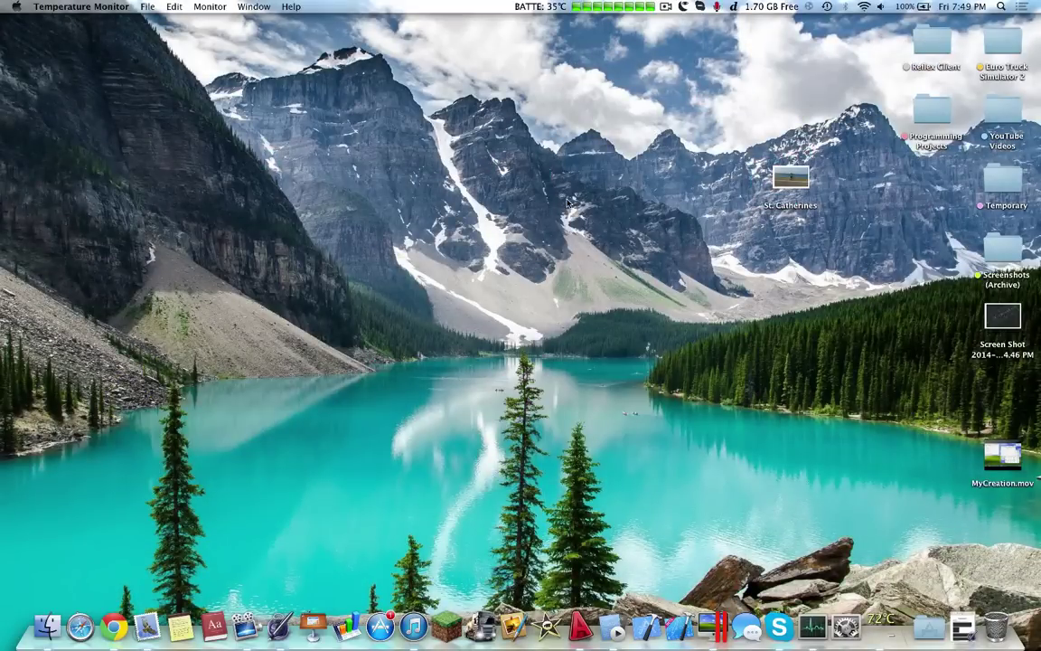
key(F4)
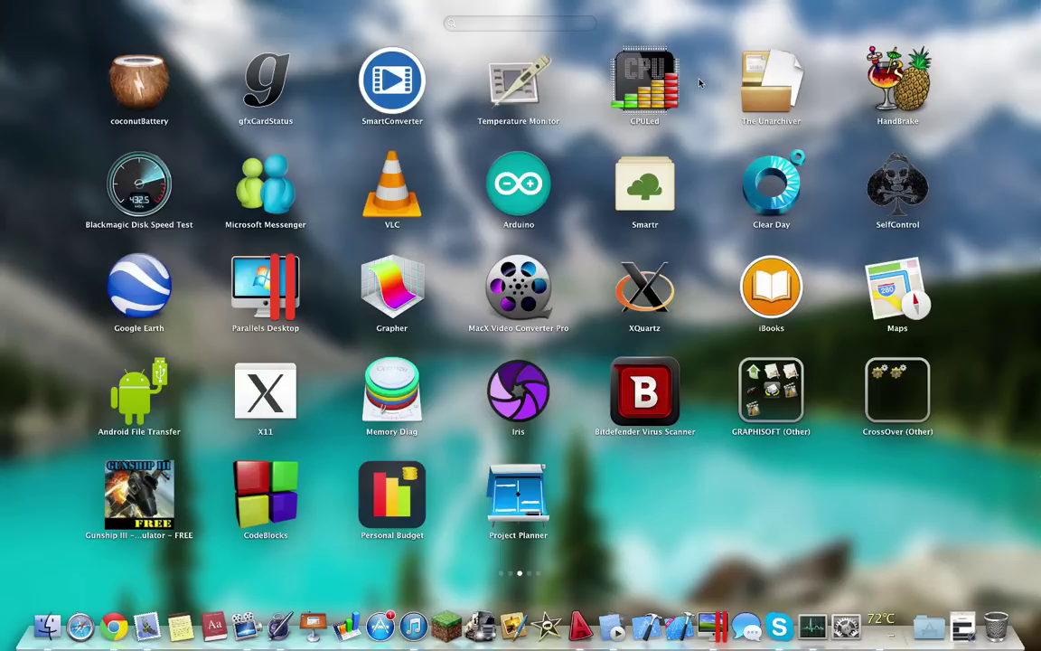
Step: Encode MyCreation.mov to MyCreation.mp4 in HandBrake with the Normal preset
click(897, 85)
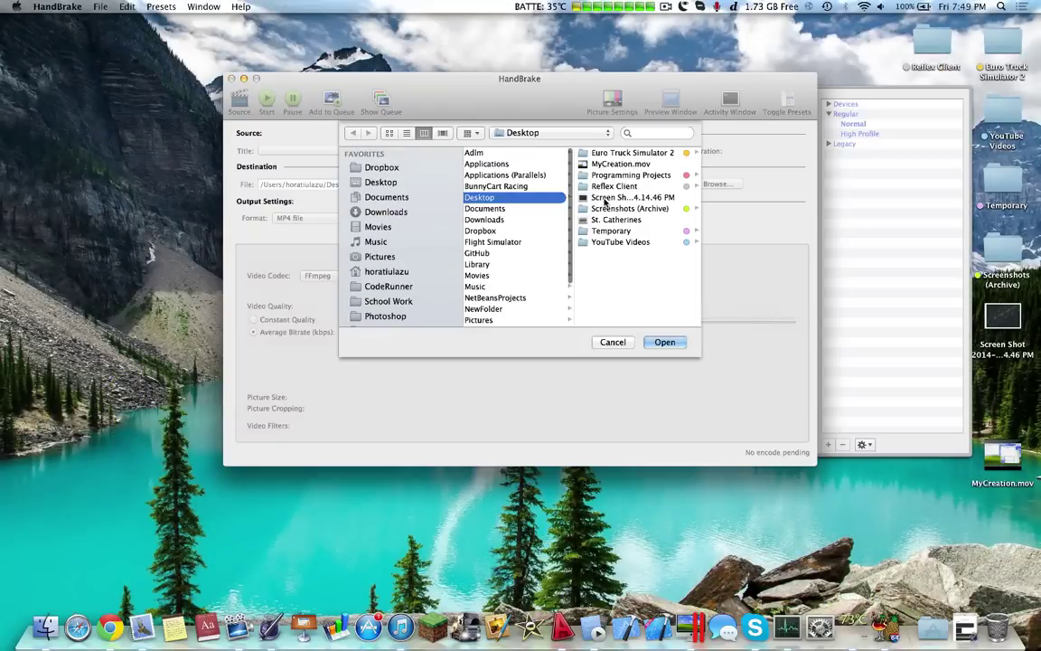
click(628, 163)
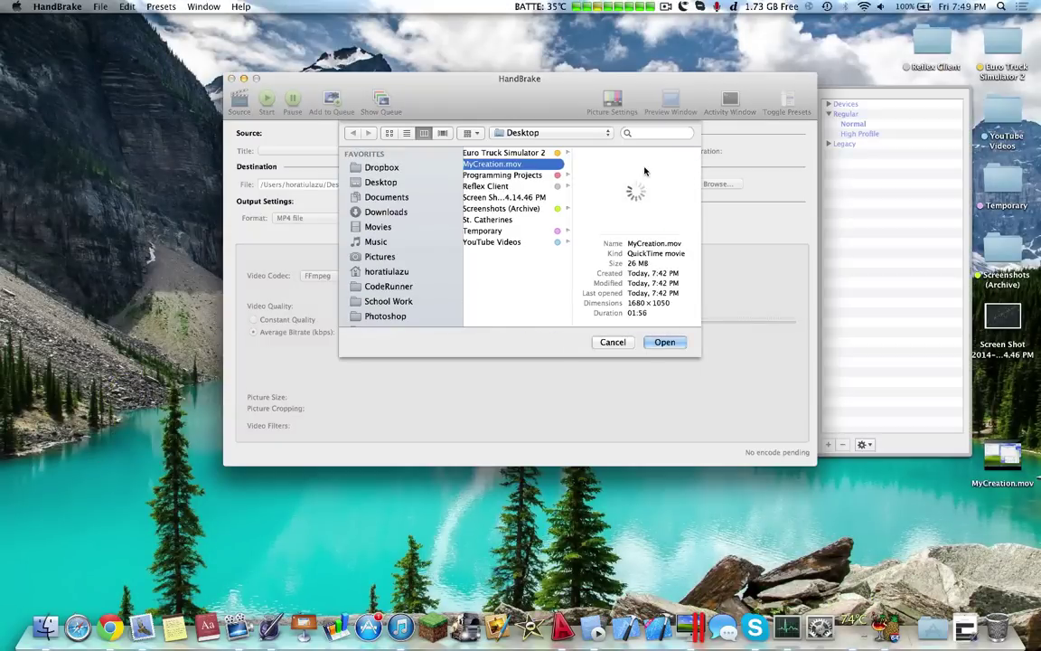
key(Return)
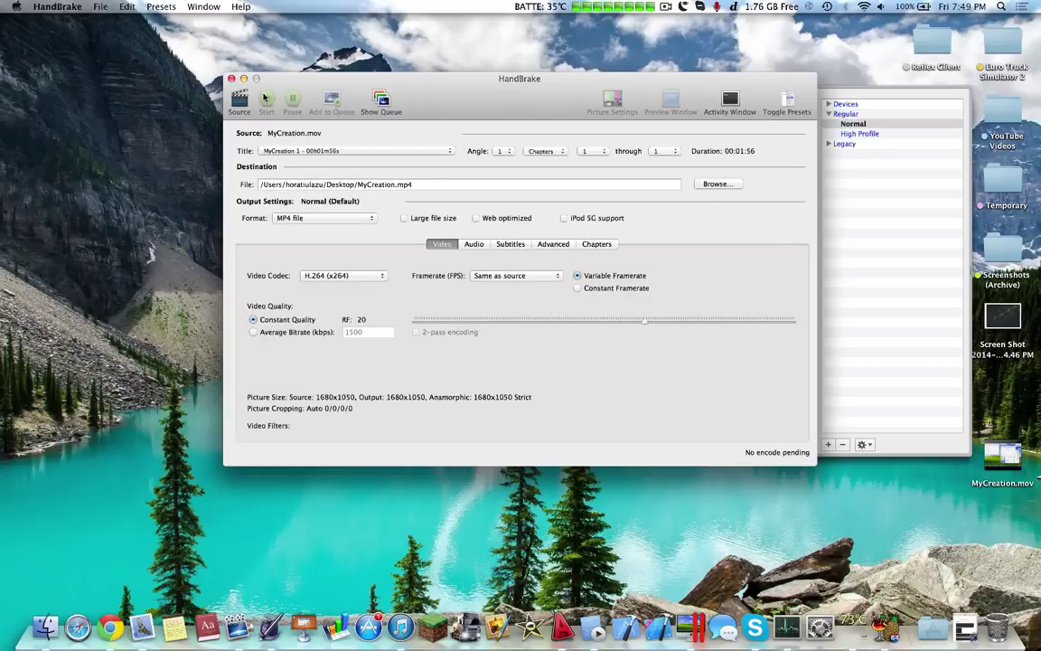
click(265, 99)
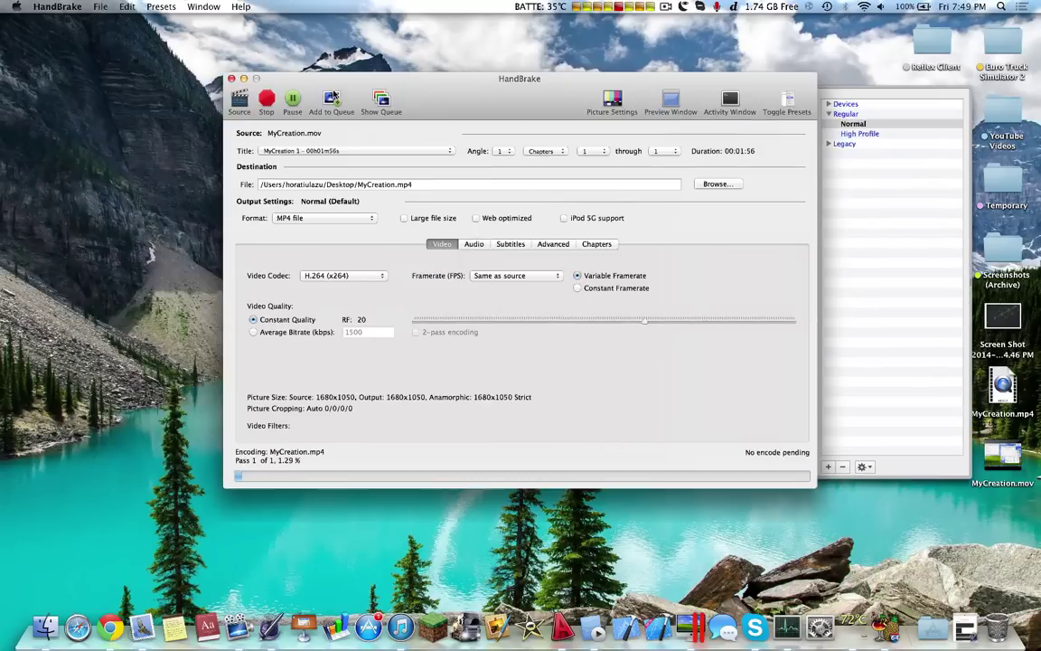
drag(501, 94, 384, 93)
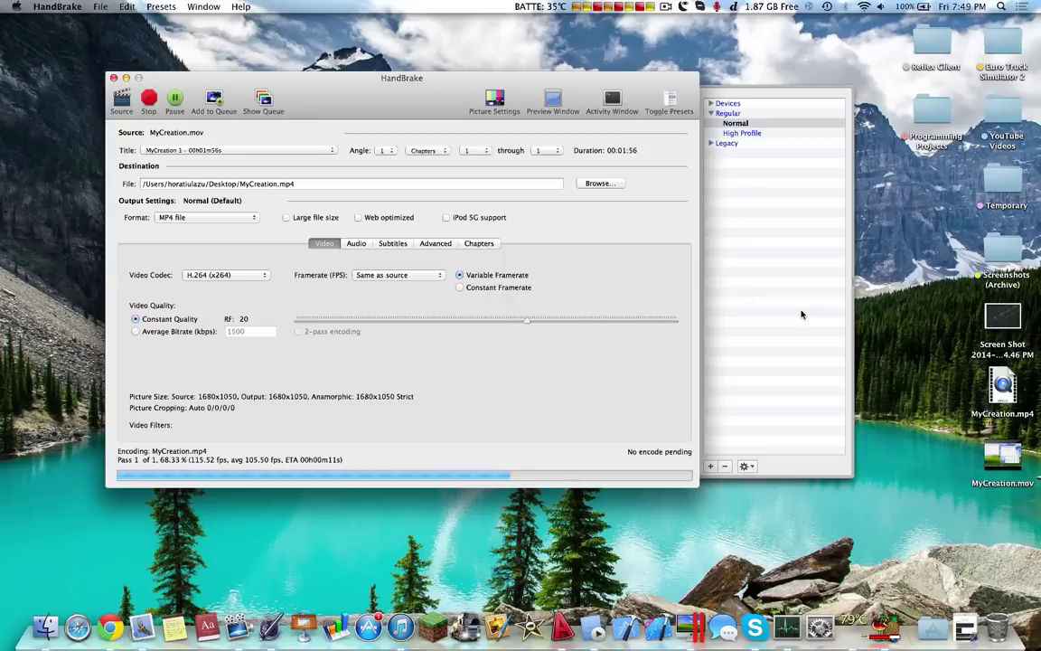
Step: Check MyCreation.mov's file information, then dismiss HandBrake's encode-finished notice
right_click(1022, 456)
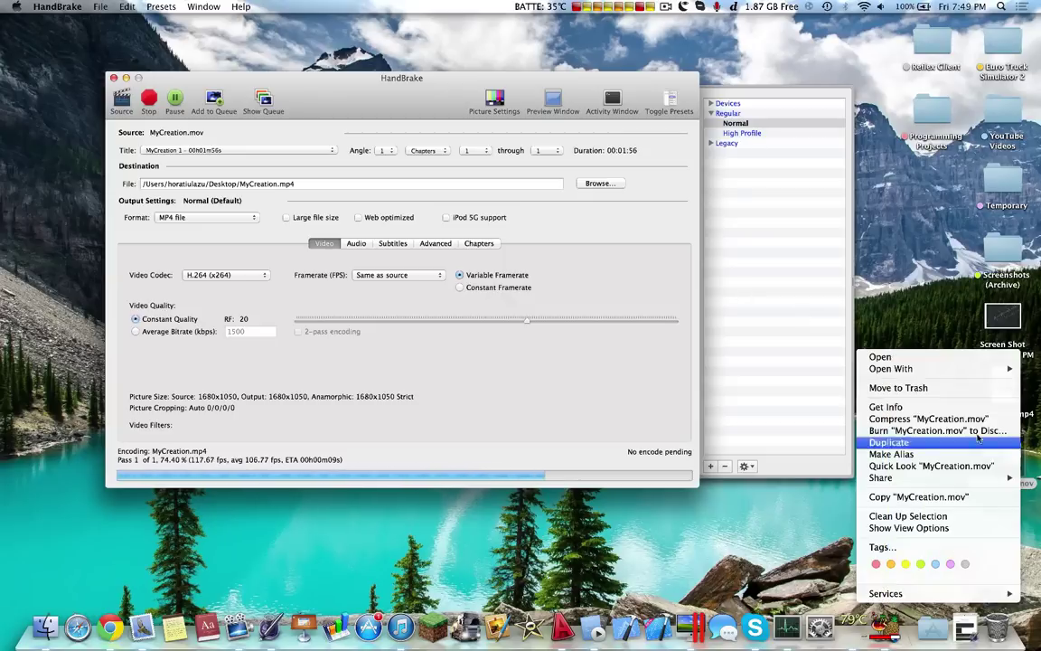
click(240, 135)
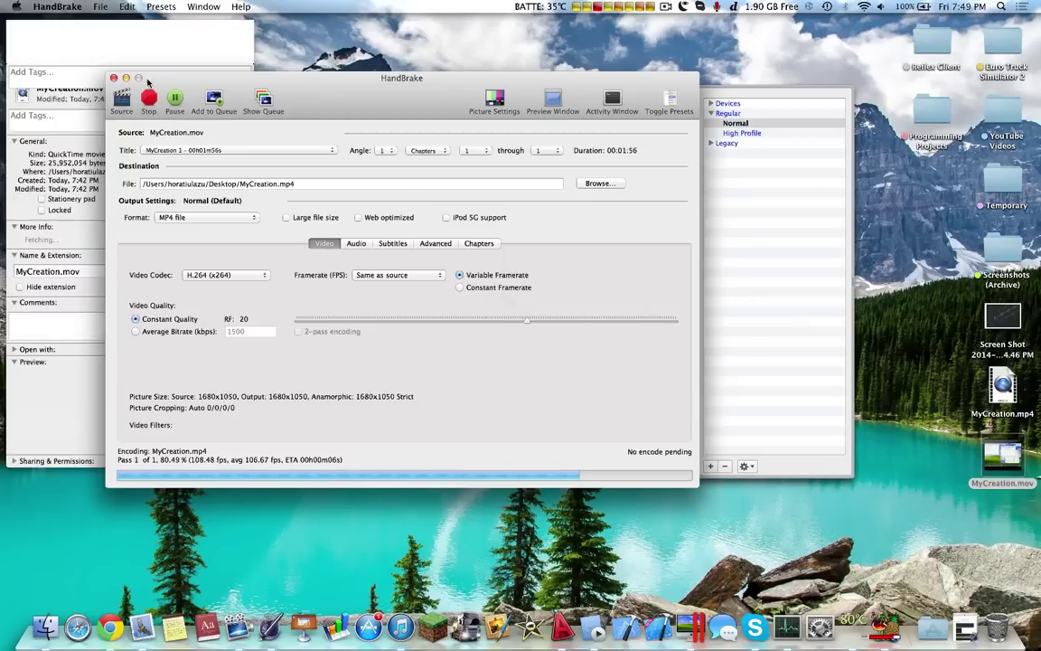
click(54, 30)
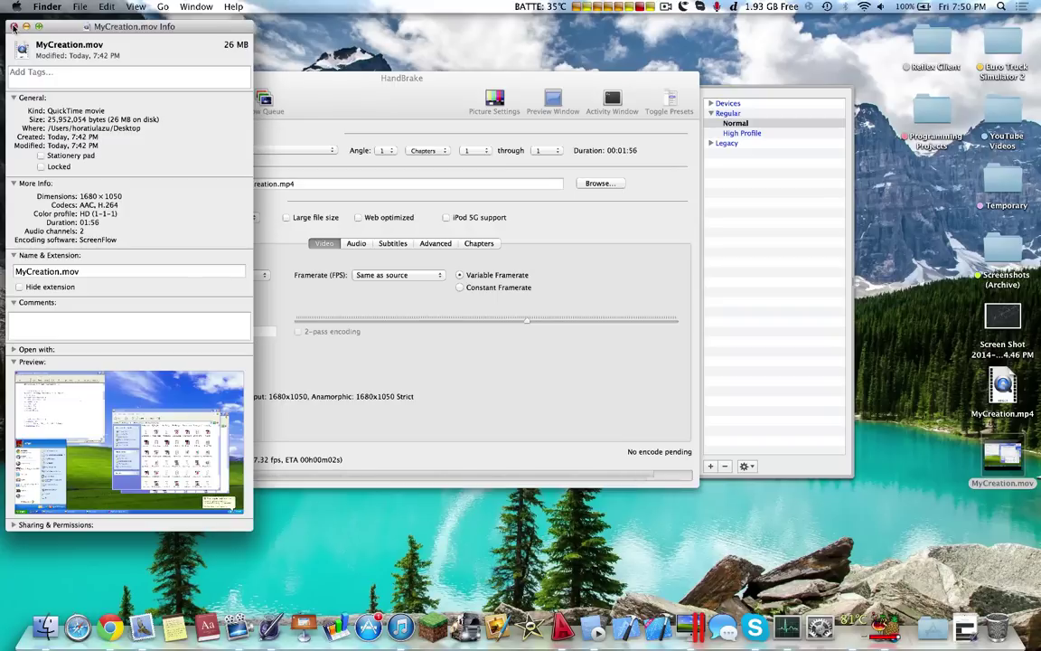
click(12, 27)
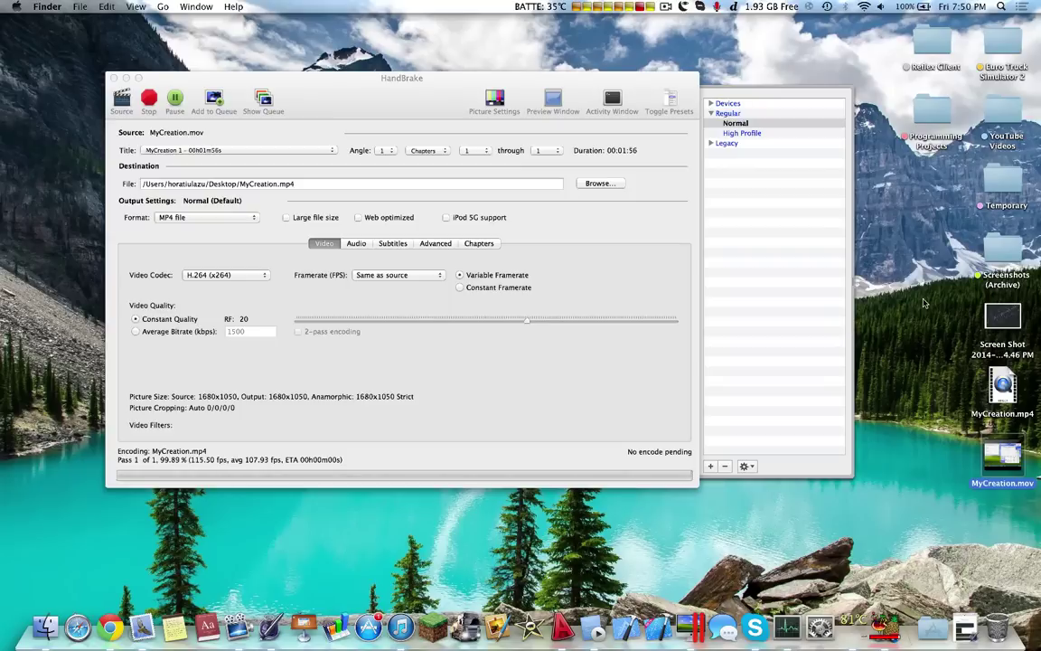
click(613, 215)
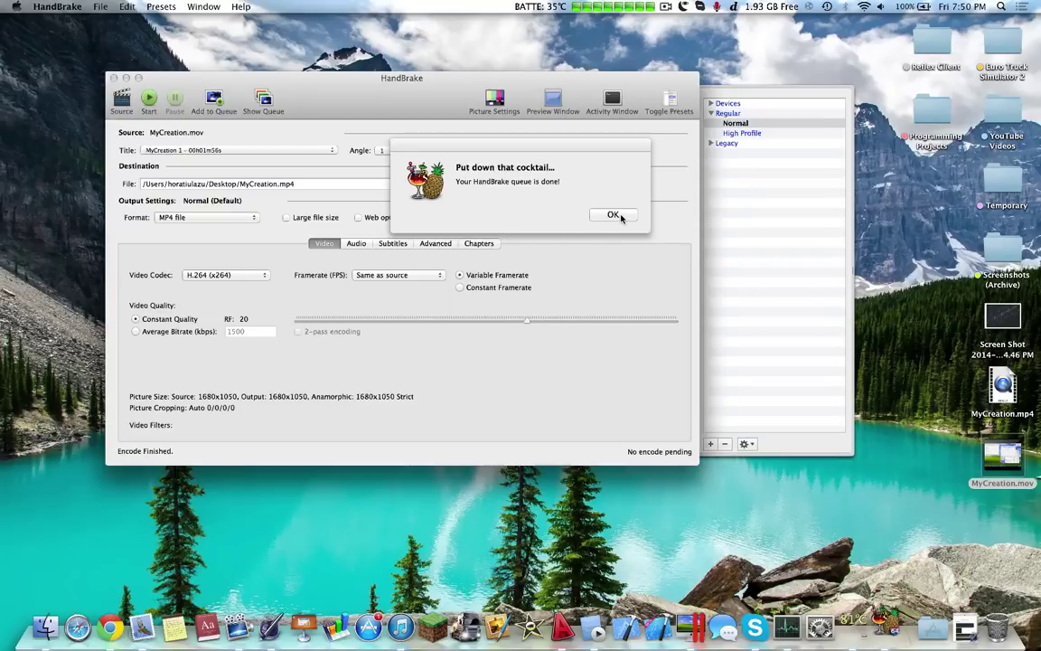
click(615, 215)
Step: Confirm in Get Info that MyCreation.mp4 is 6.7 MB
right_click(1004, 384)
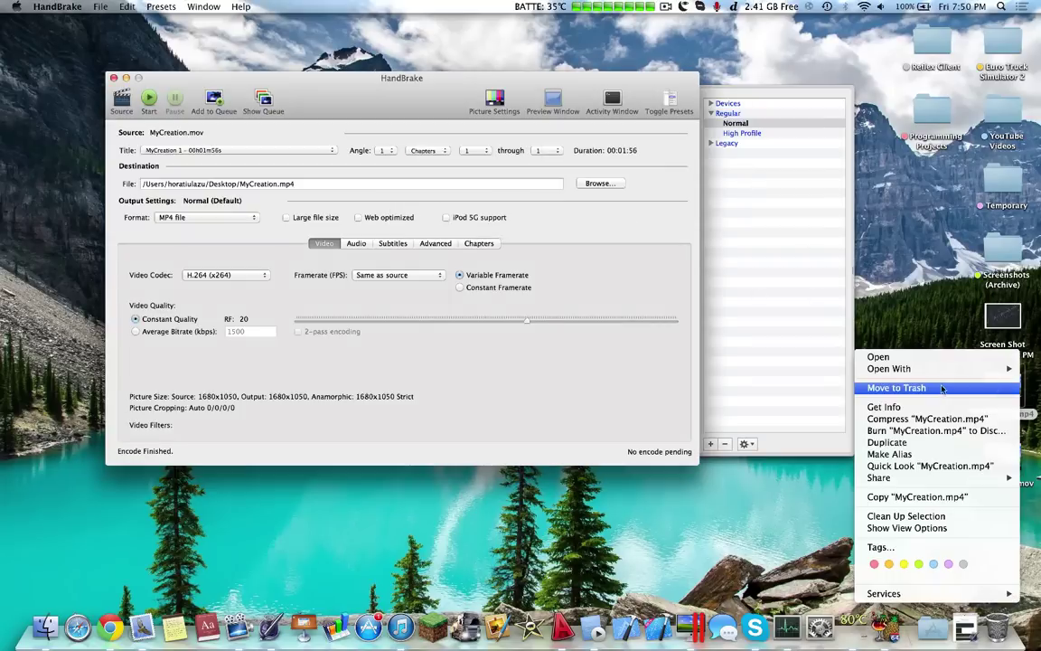
click(904, 407)
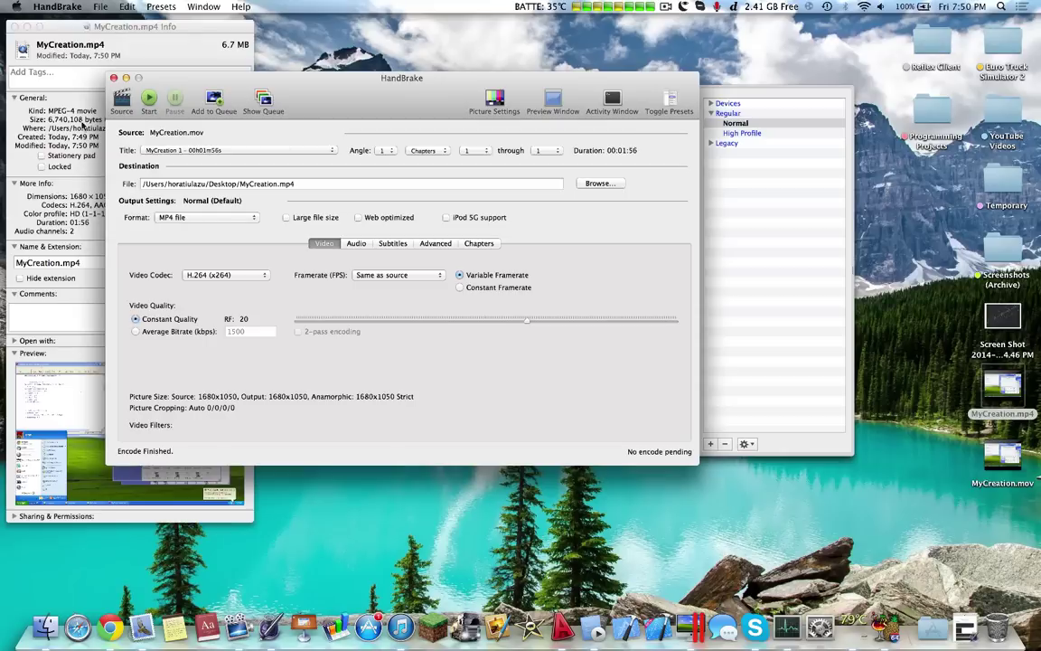
click(74, 116)
drag(108, 121, 135, 121)
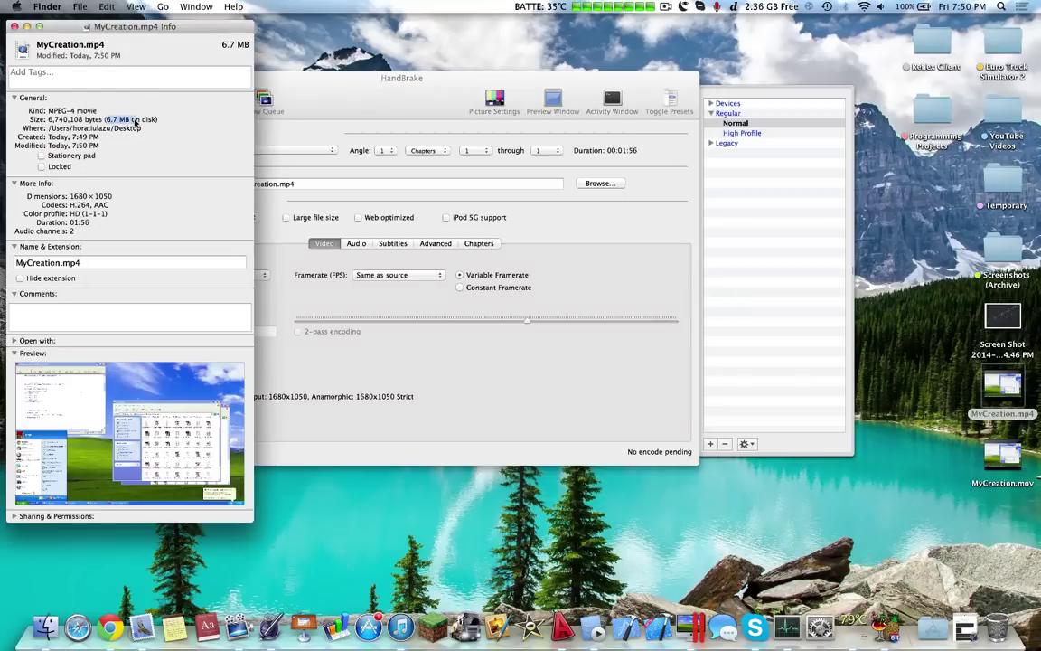
click(14, 26)
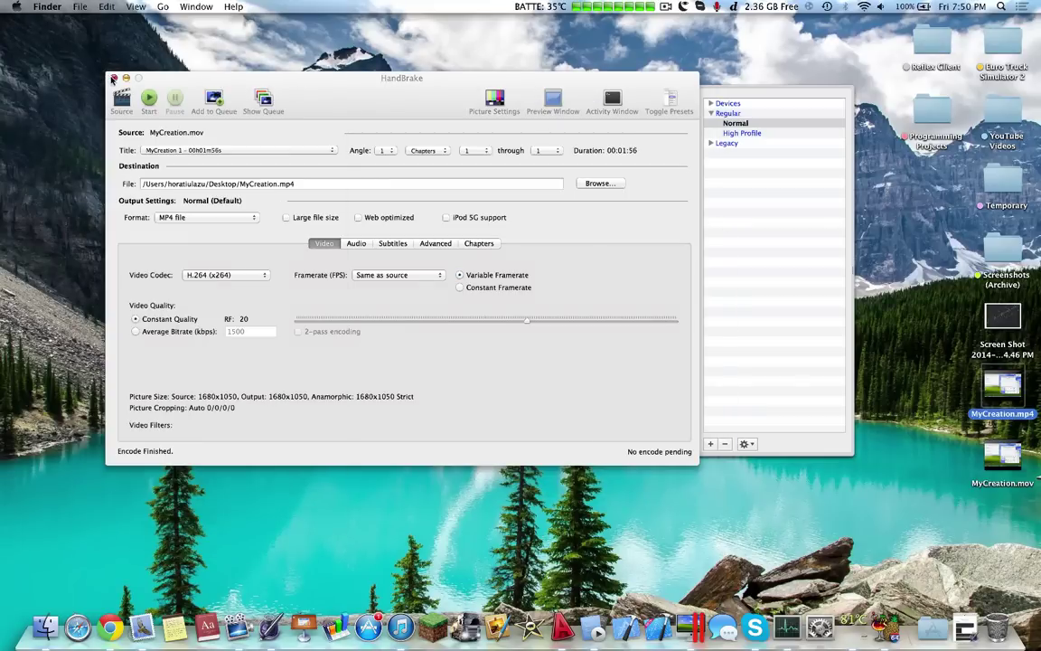
Step: Quit HandBrake from the Dock and return to Launchpad
key(super+alt+h)
right_click(886, 624)
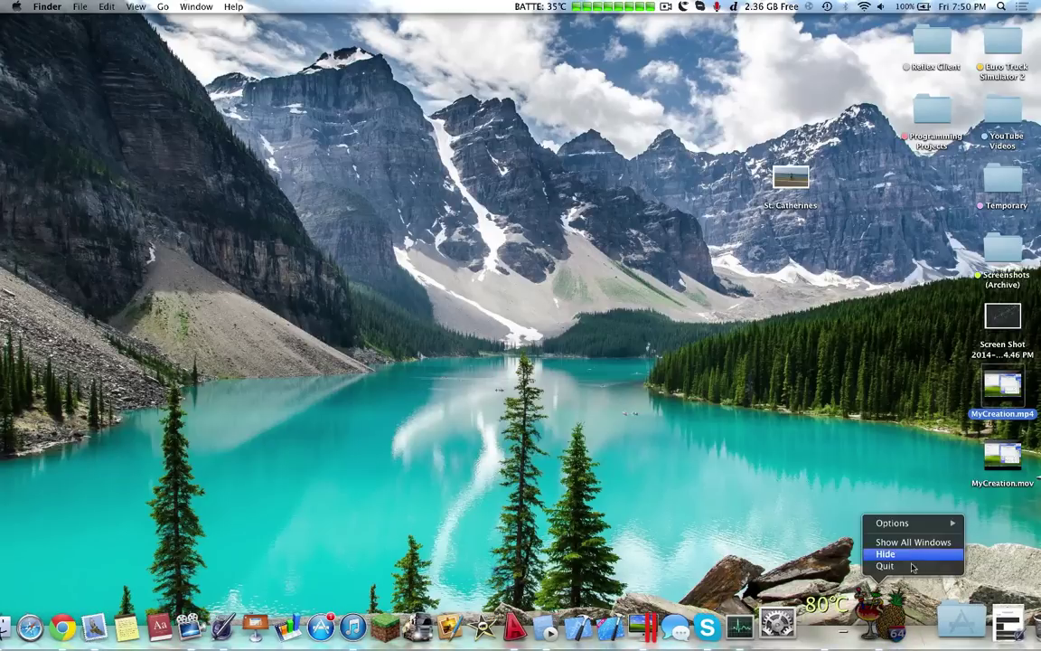
key(Return)
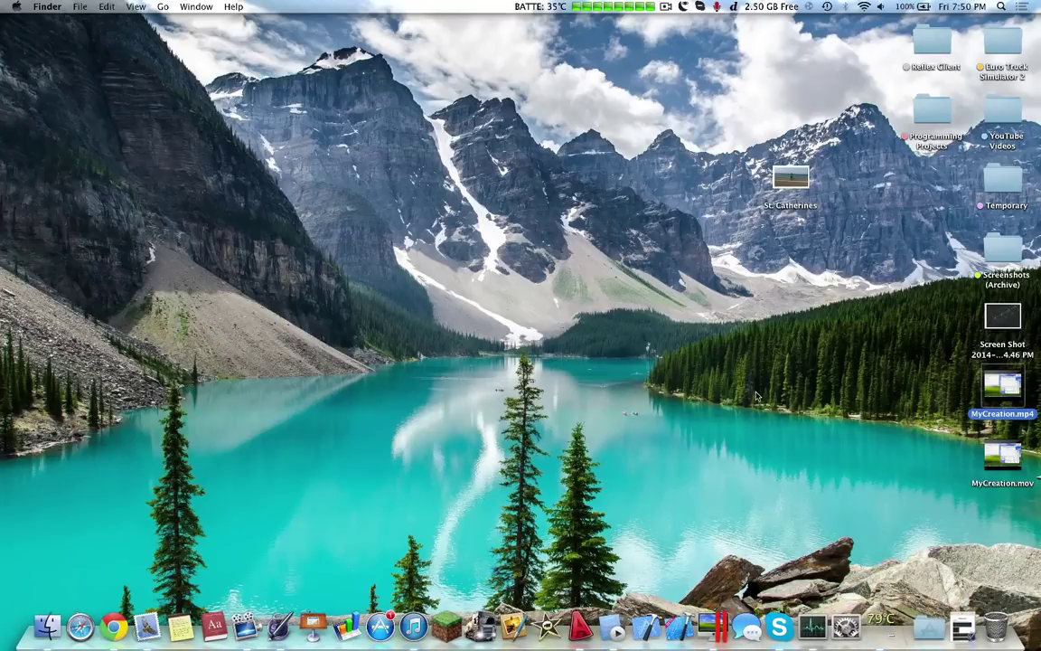
key(F4)
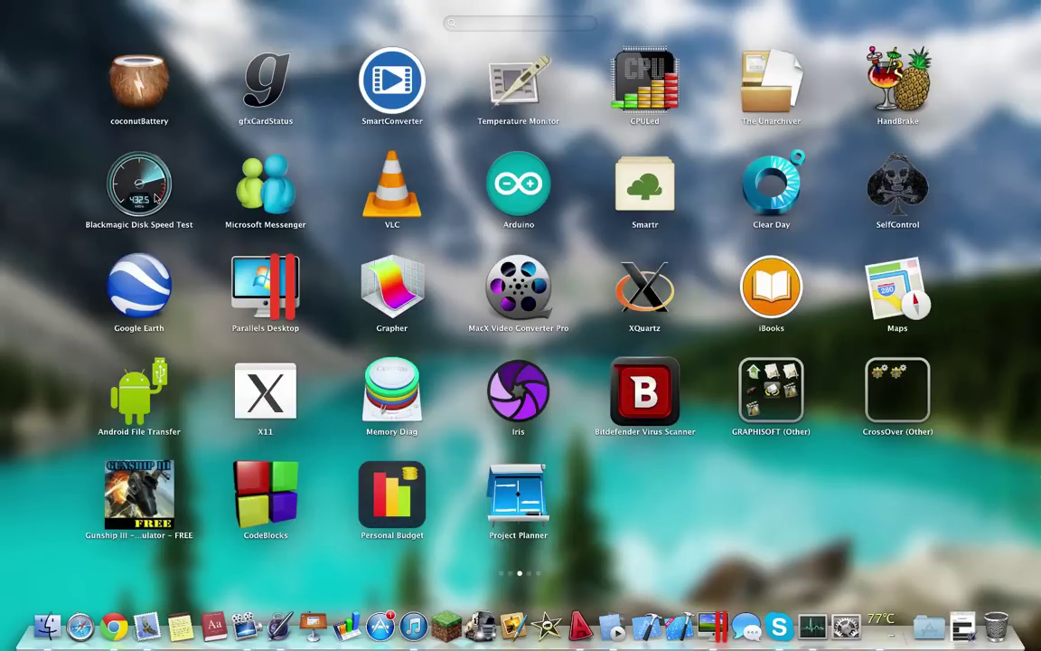
key(F4)
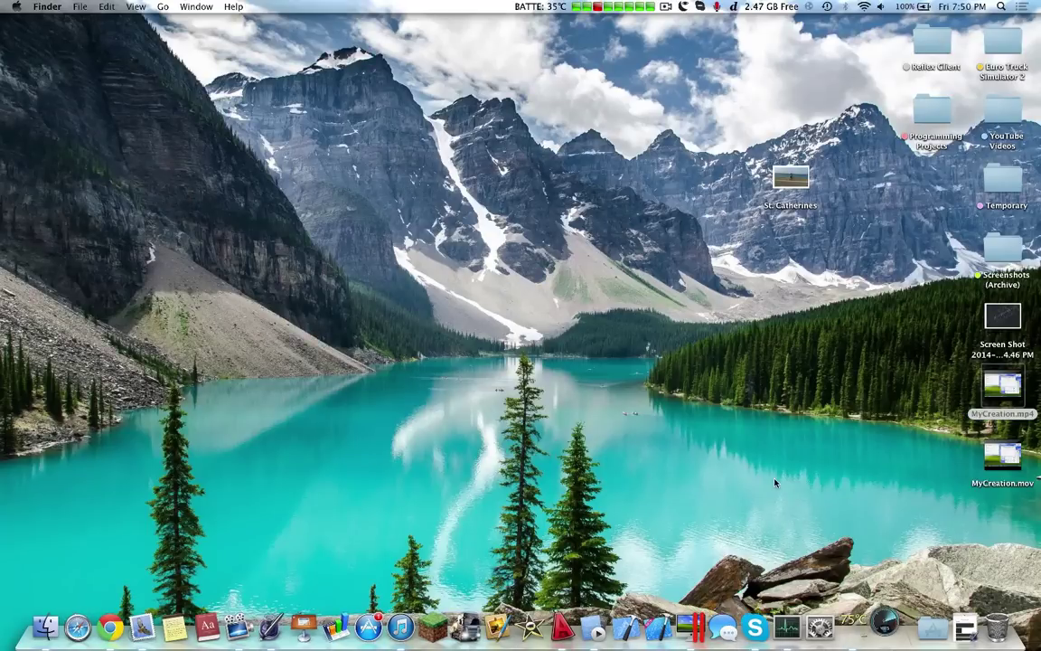
click(883, 615)
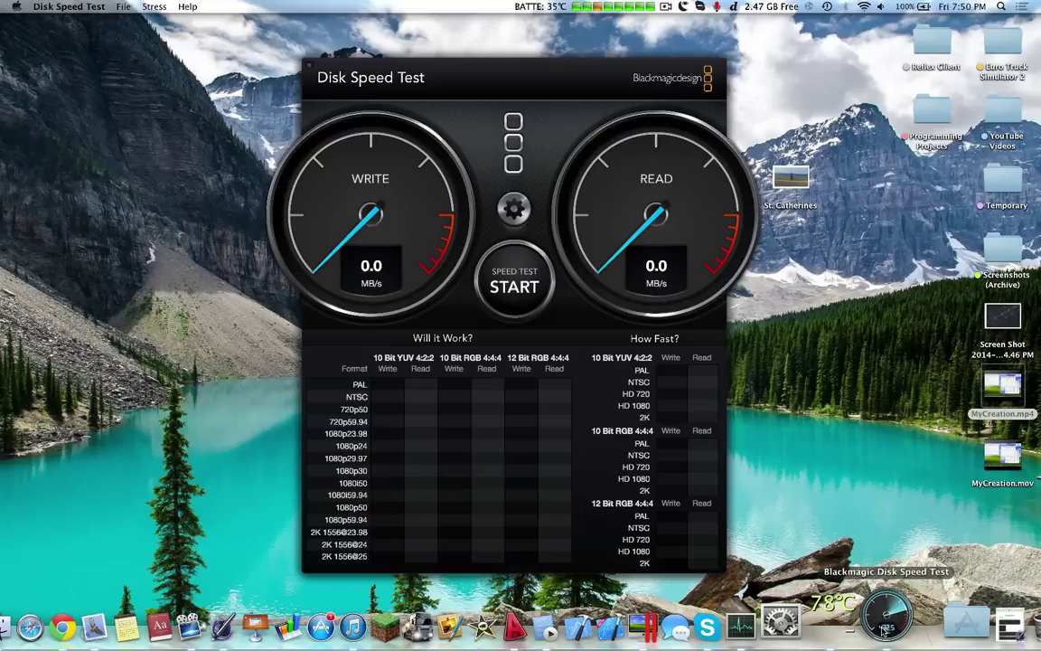
right_click(884, 622)
click(890, 571)
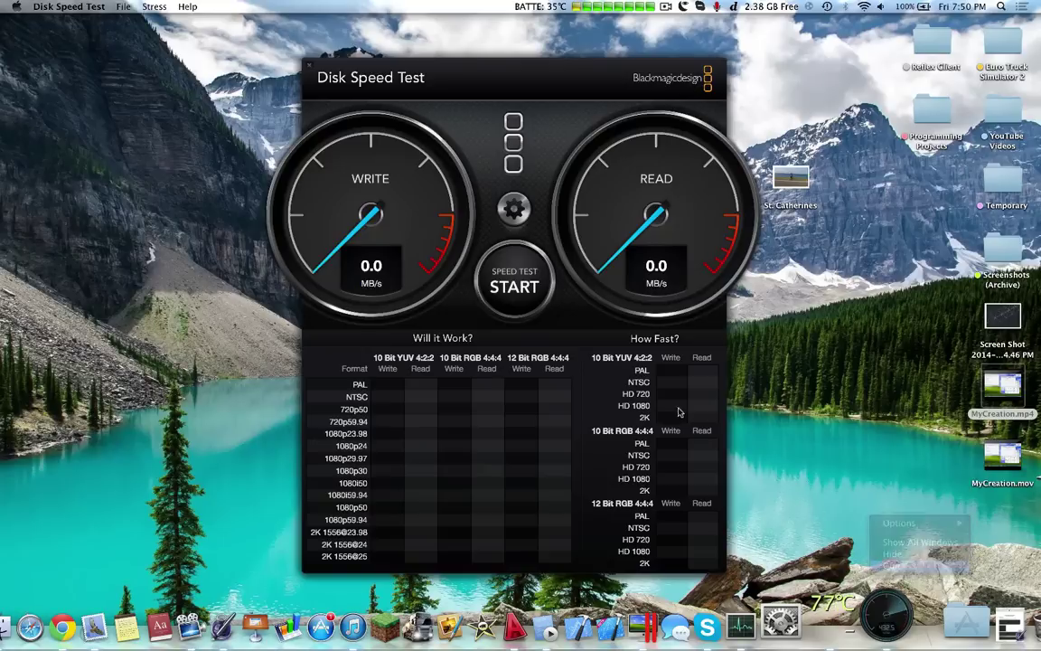
key(F4)
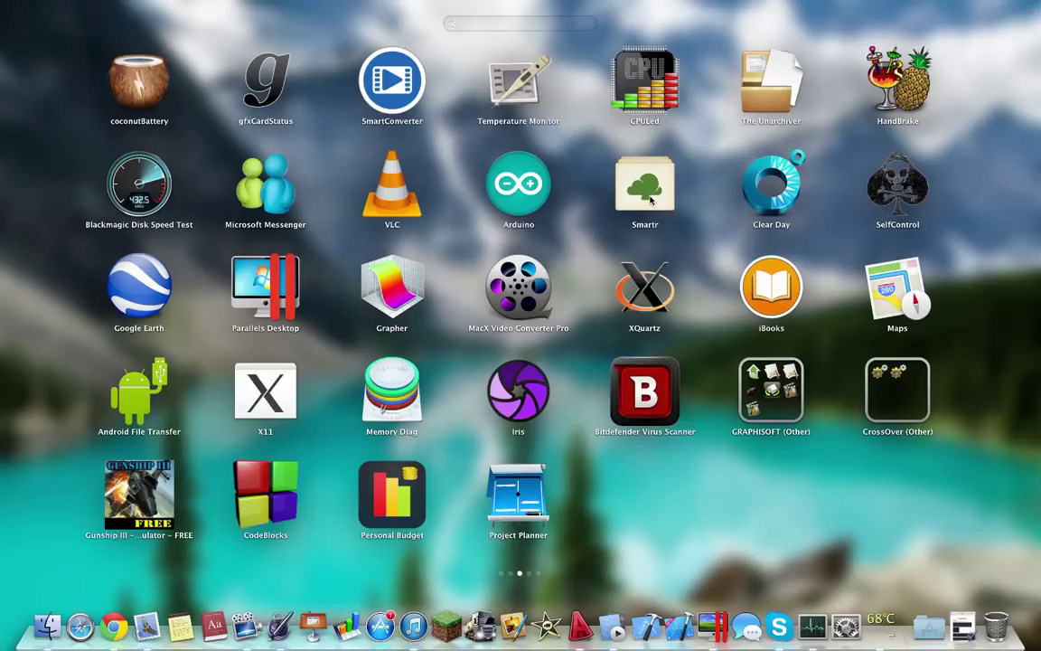
click(770, 186)
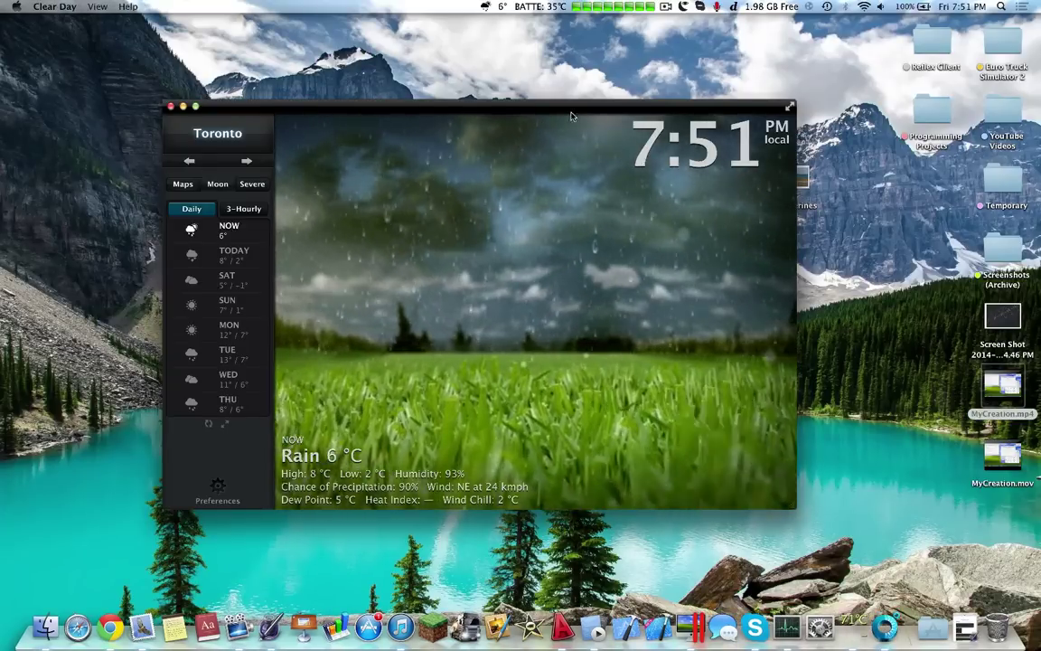
click(486, 6)
click(507, 76)
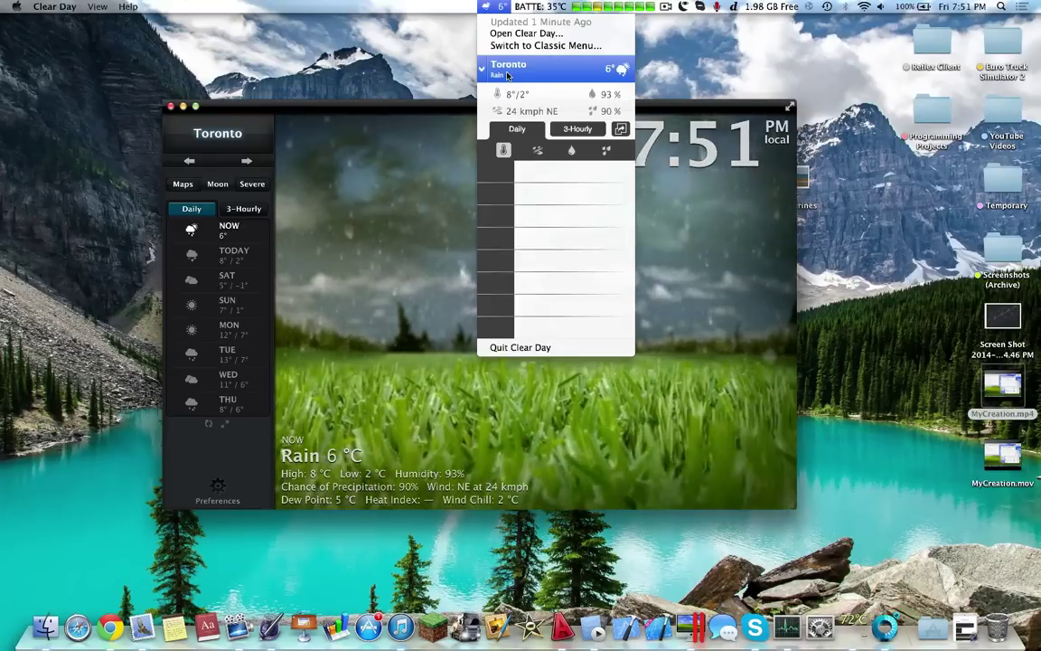
click(486, 6)
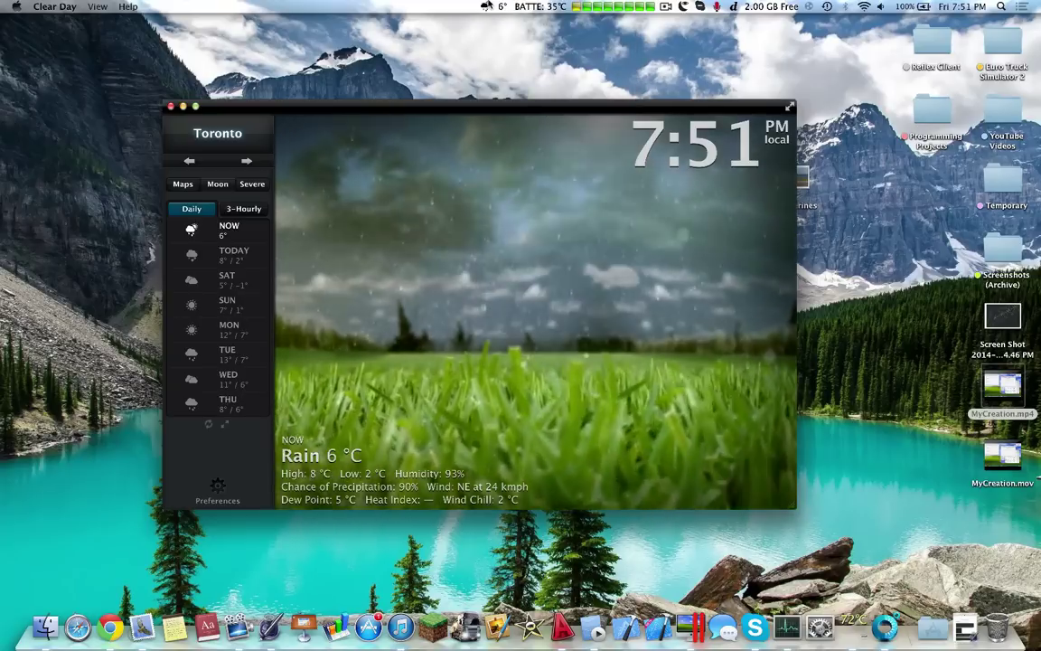
click(484, 7)
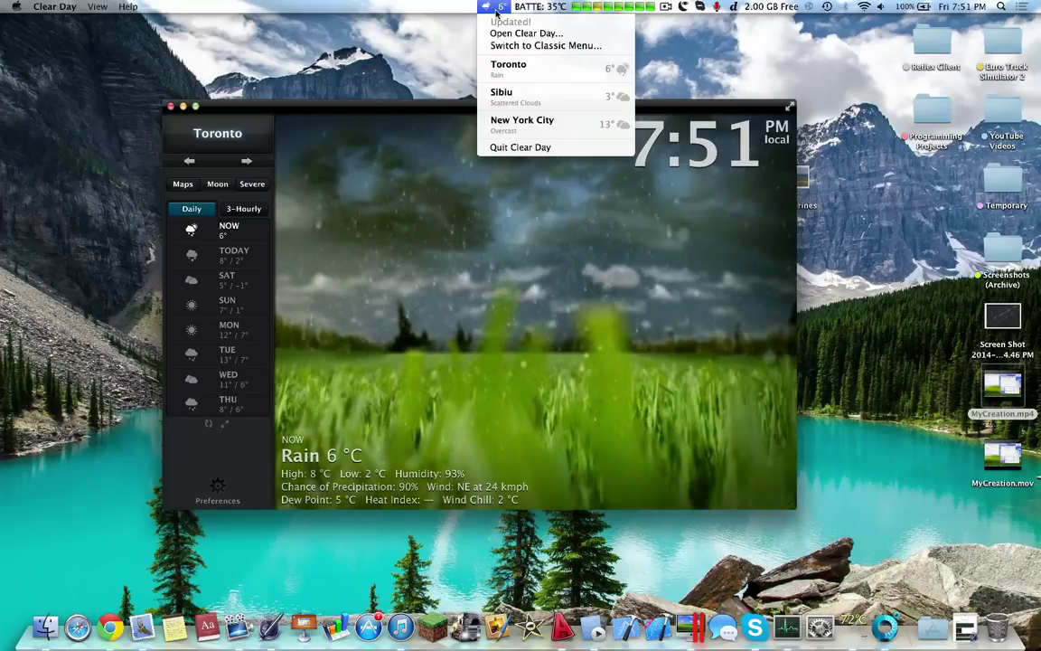
click(532, 70)
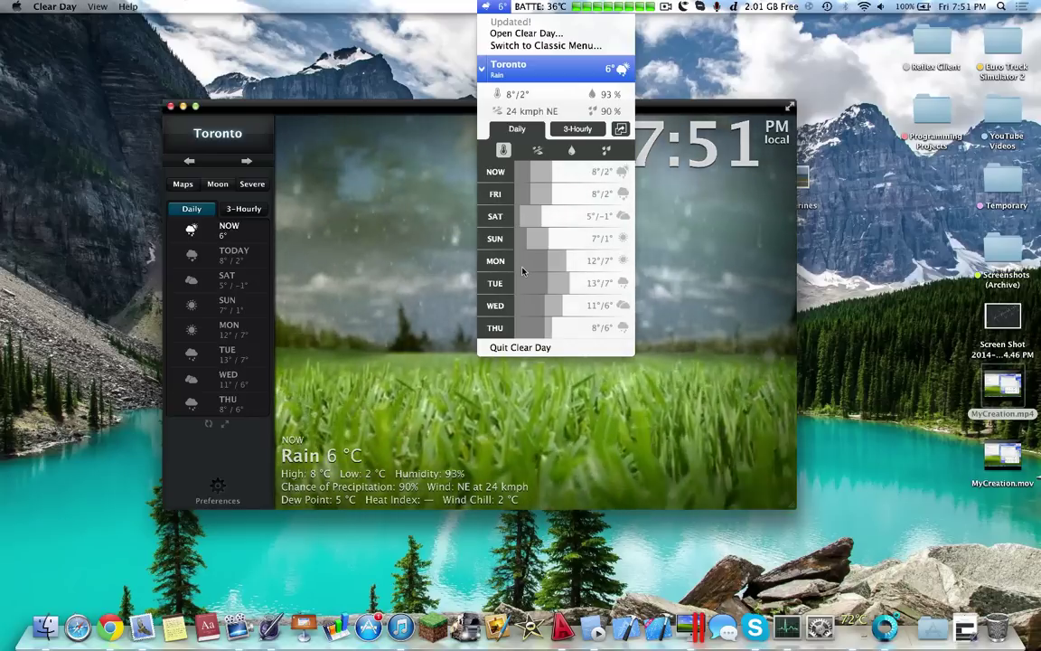
click(586, 131)
click(517, 128)
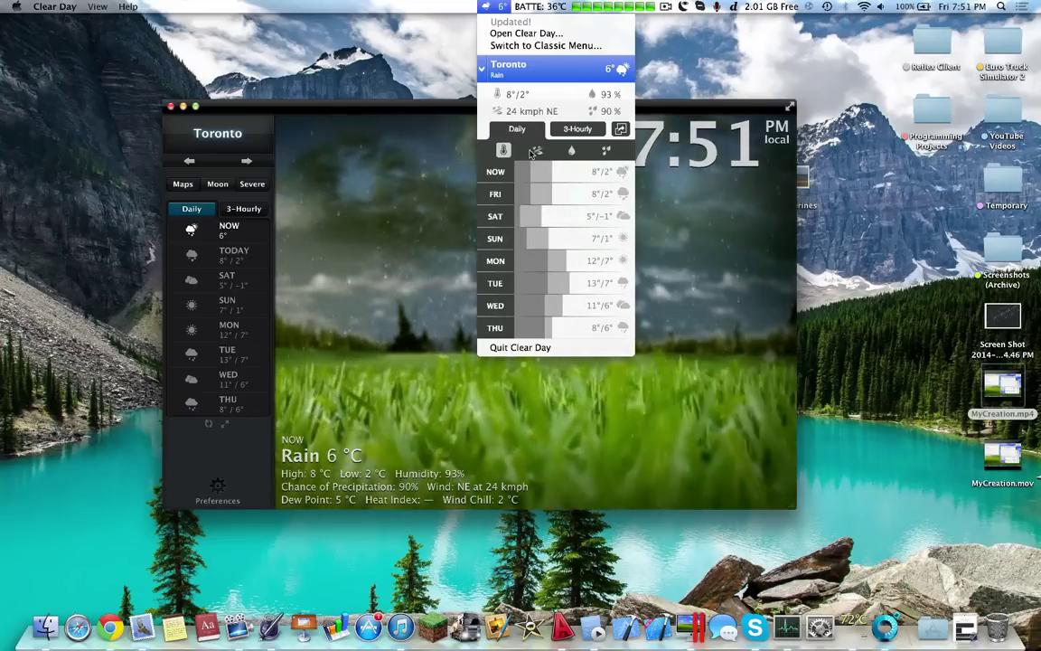
click(537, 151)
click(503, 150)
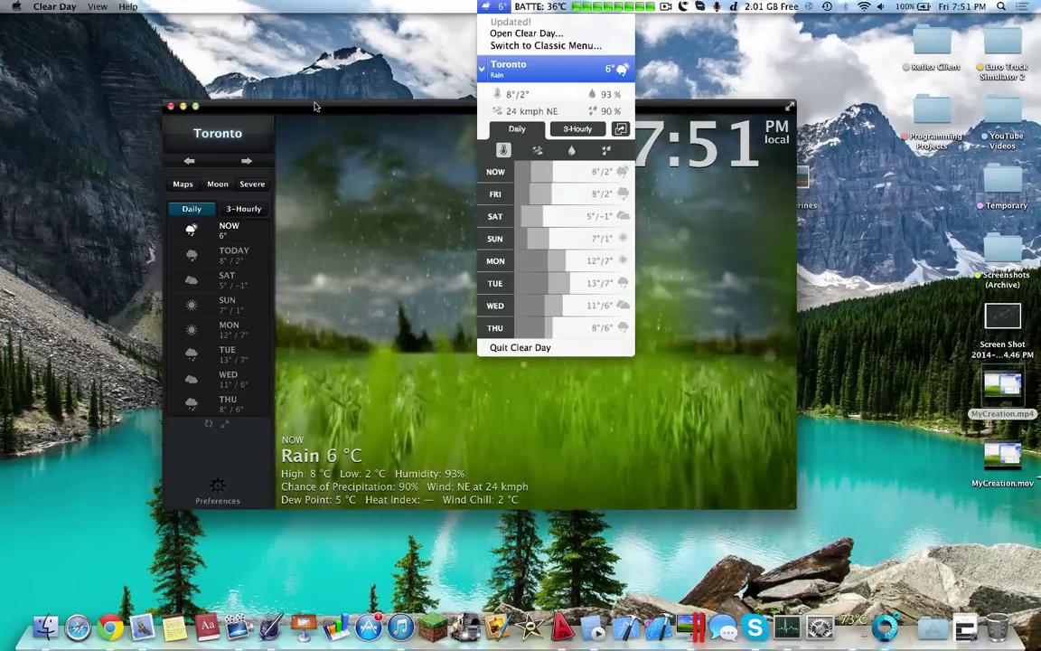
click(278, 178)
click(185, 185)
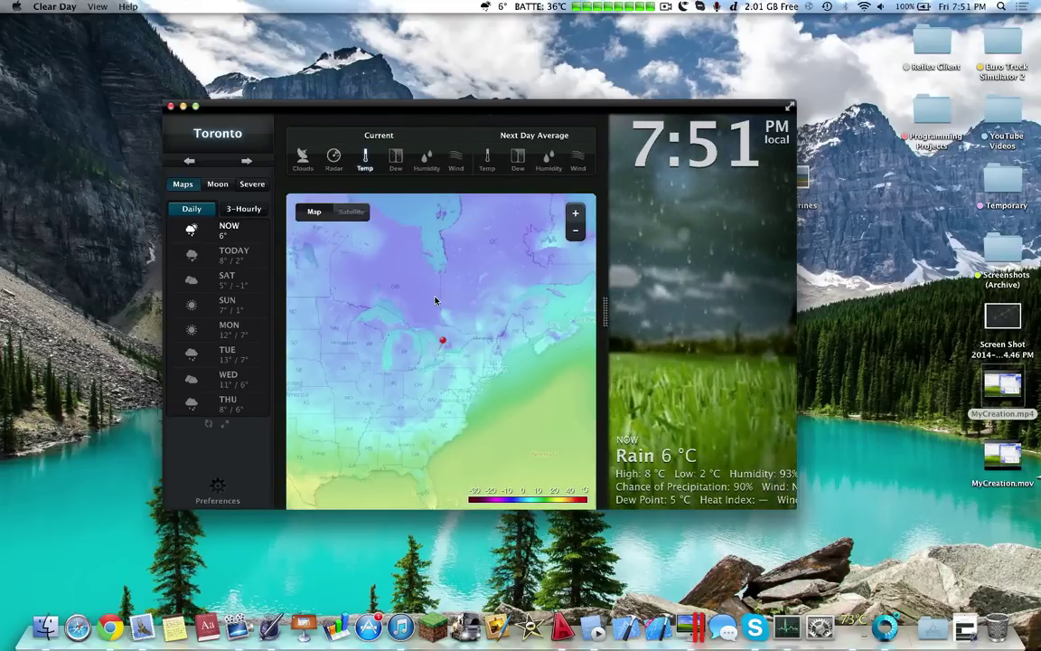
click(456, 160)
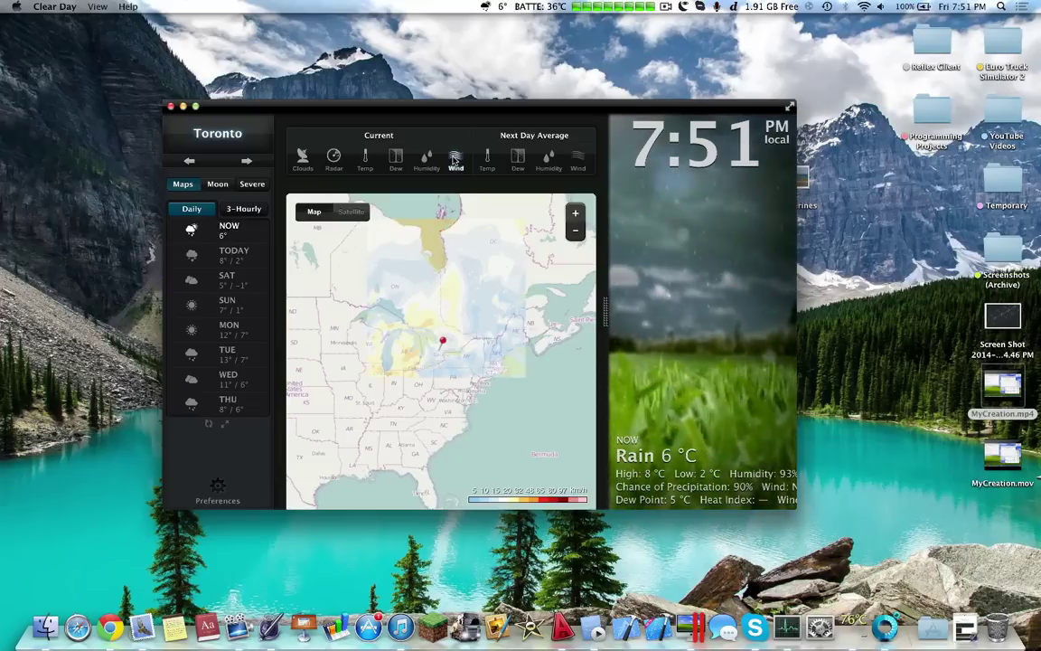
click(171, 107)
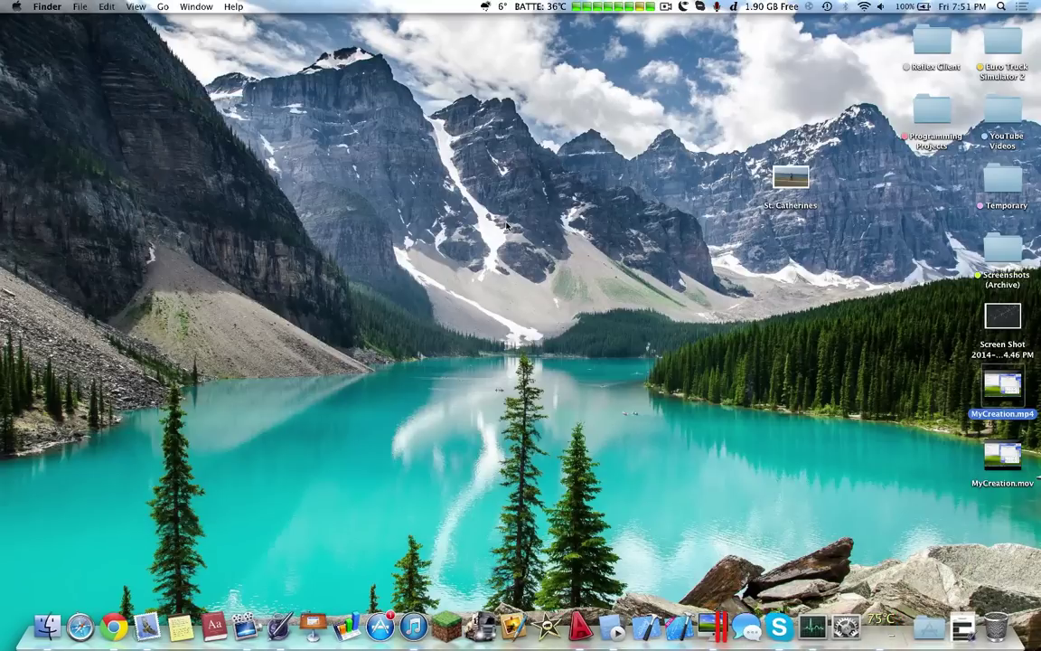
key(F4)
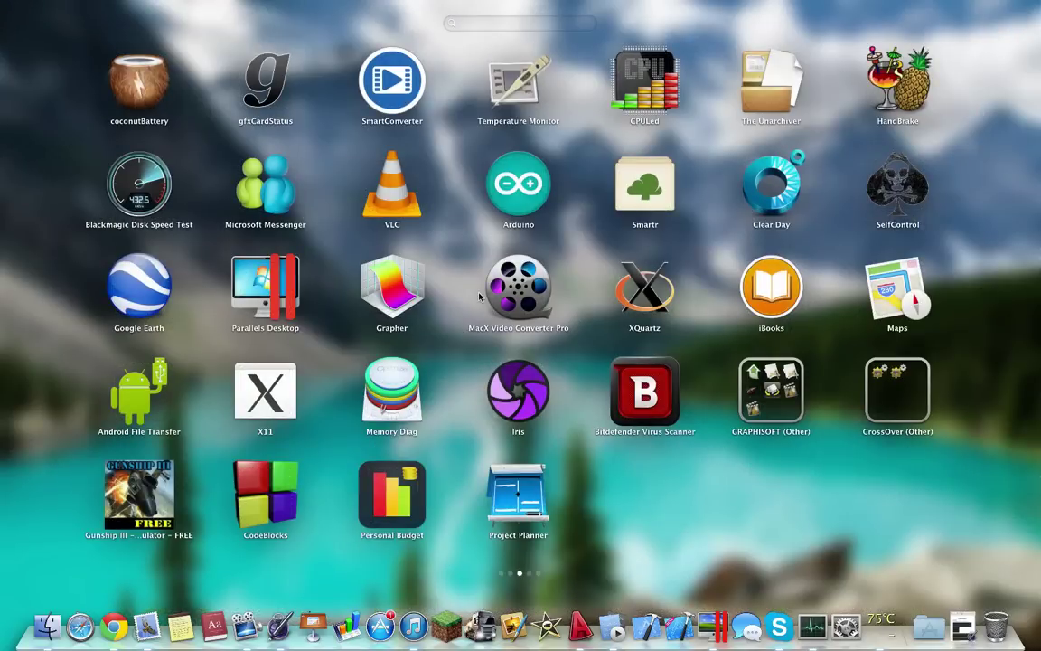
click(911, 173)
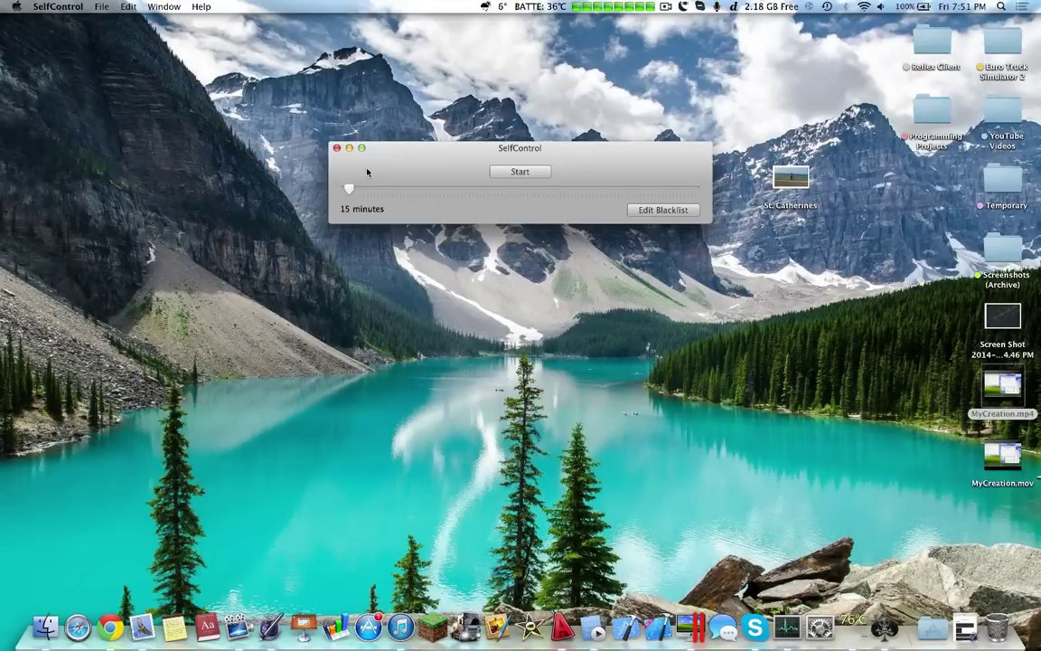
drag(350, 189, 438, 191)
click(674, 211)
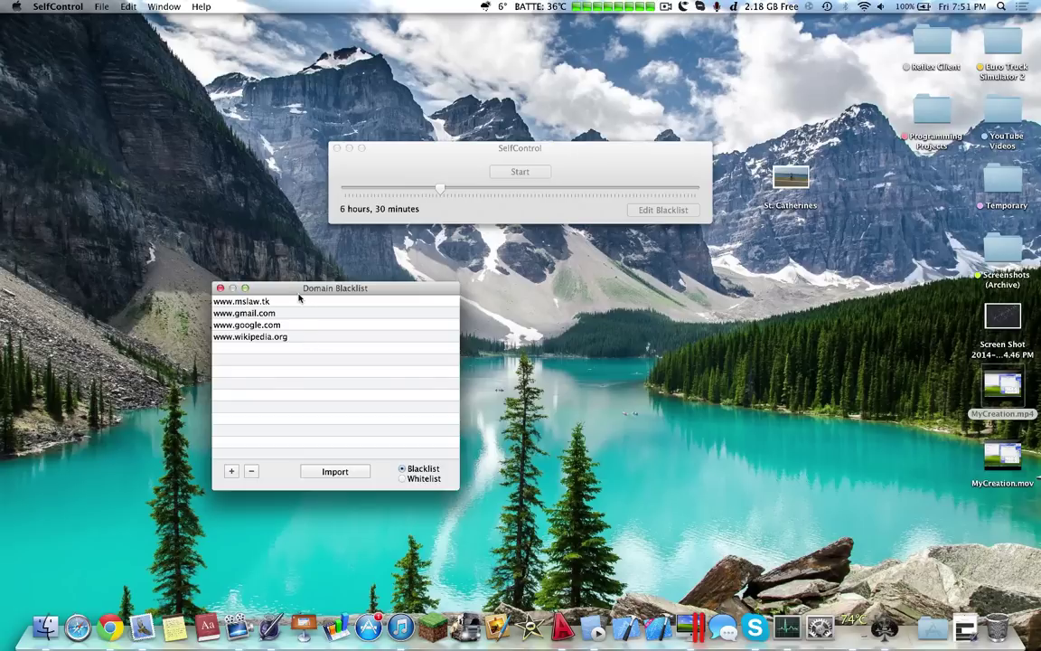
click(219, 288)
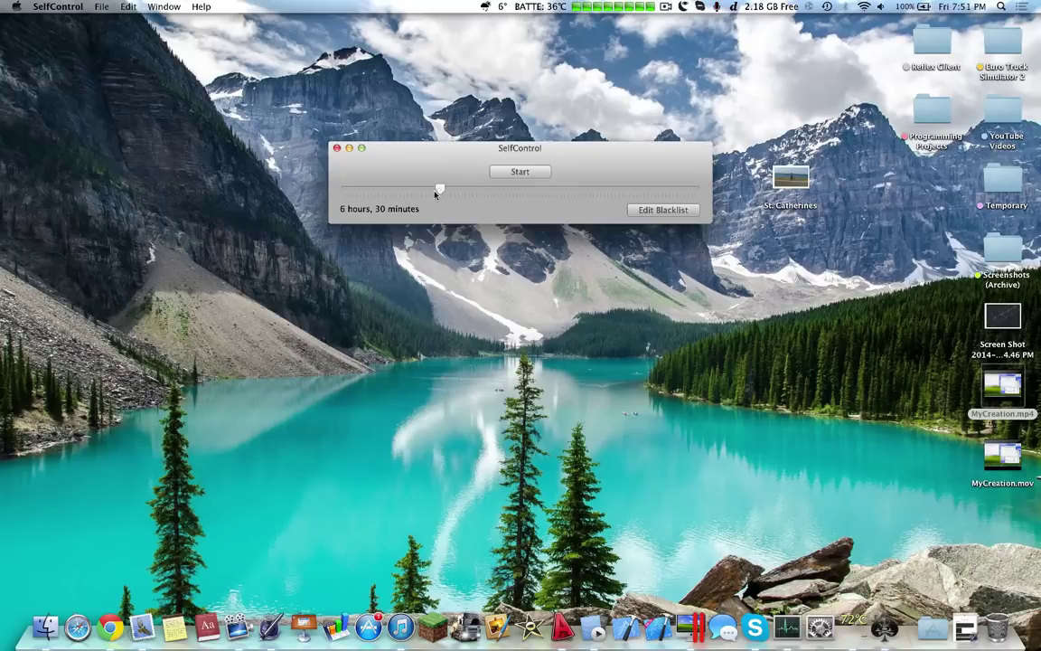
drag(441, 190, 404, 191)
key(super+q)
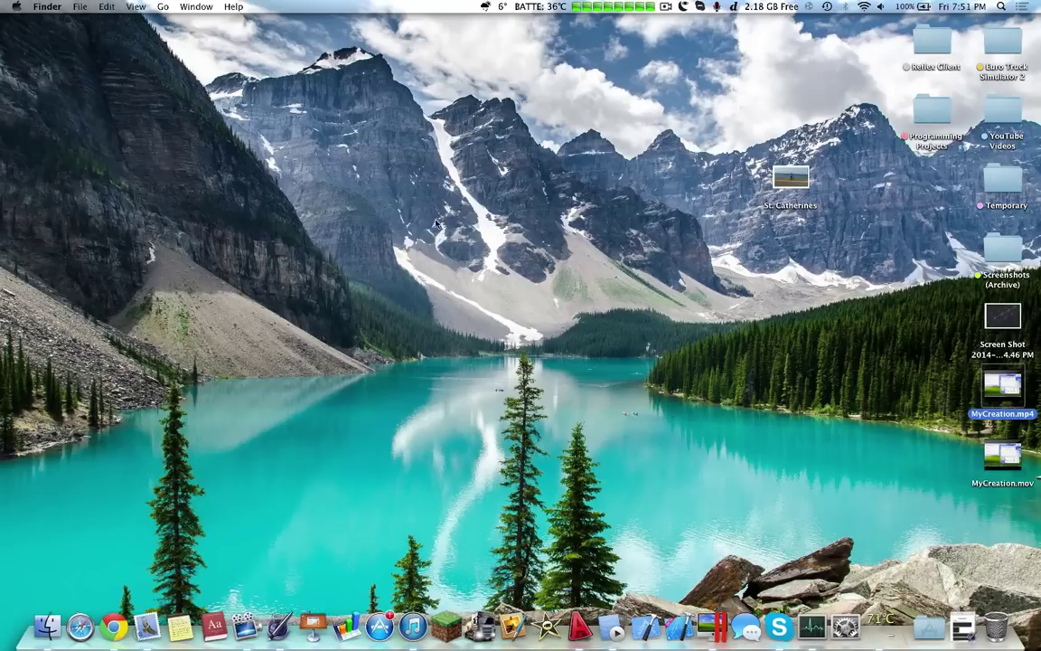
key(F4)
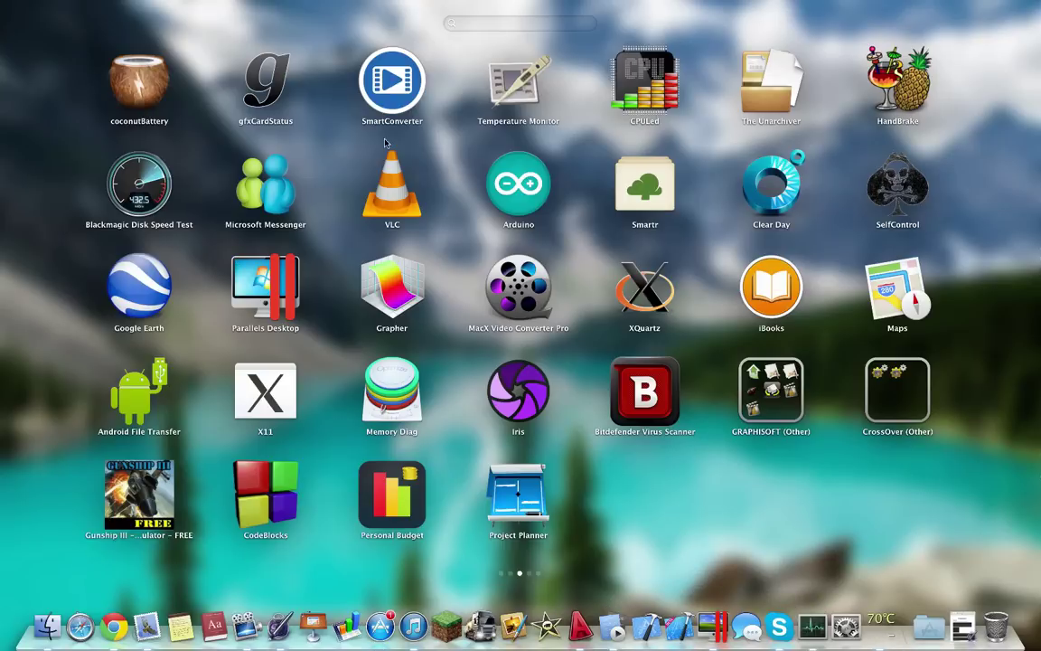
Step: Plot y = 4x + 4 on a default 2D Grapher graph and zoom out
click(388, 285)
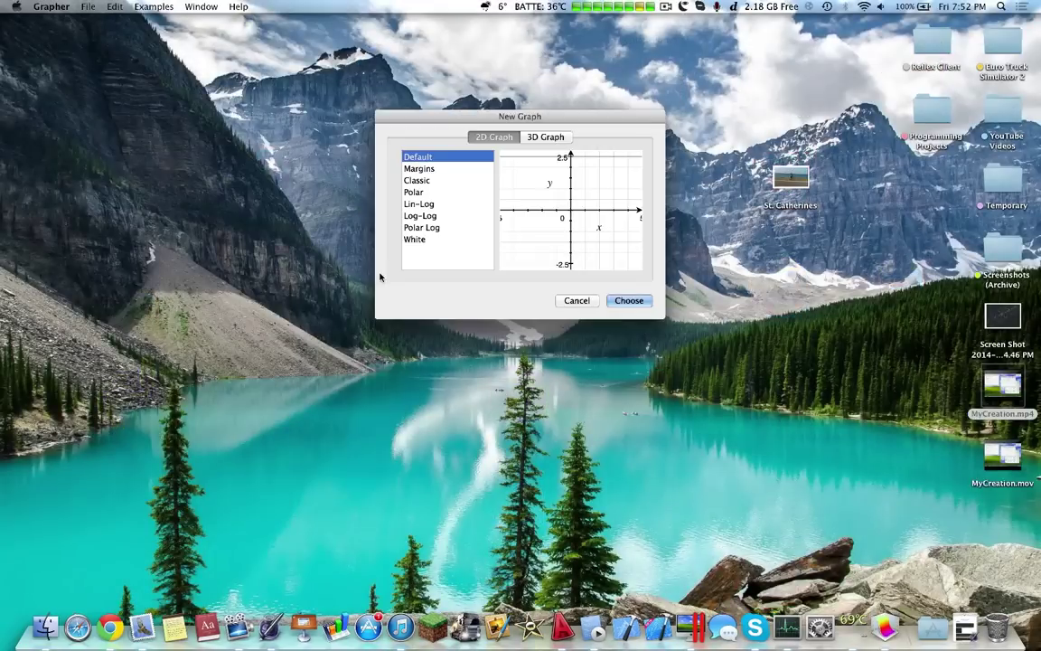
click(633, 300)
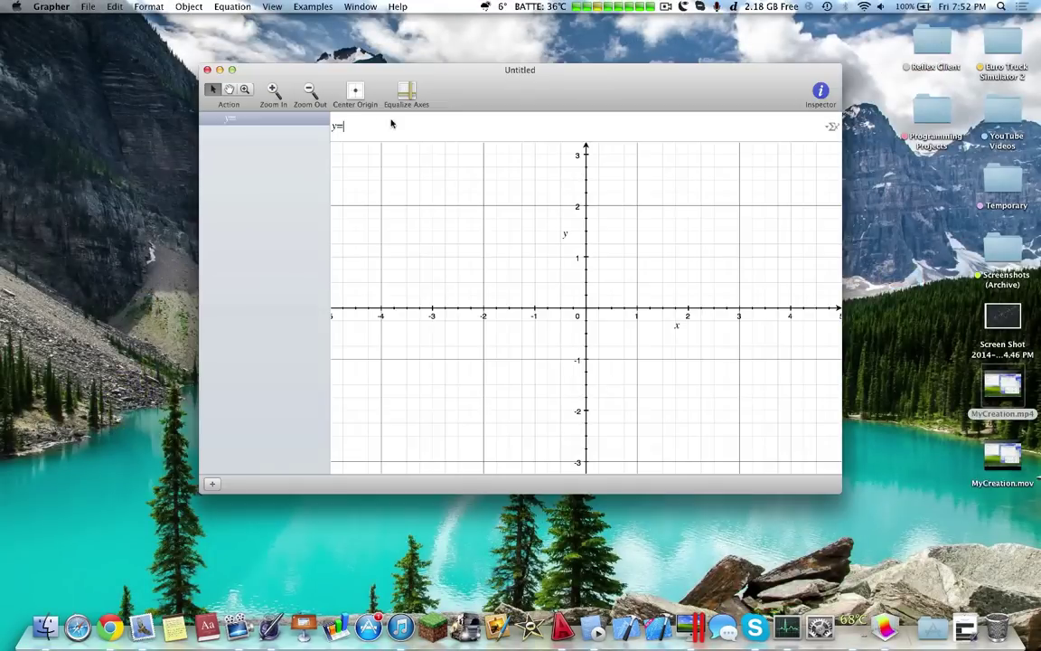
text(4x + 4)
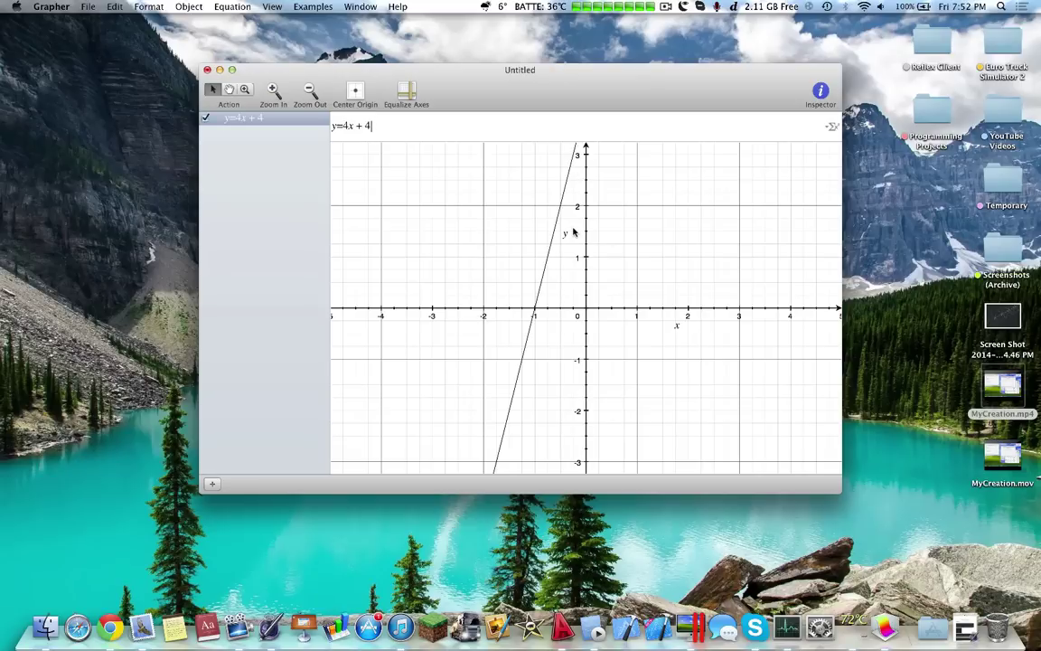
click(274, 86)
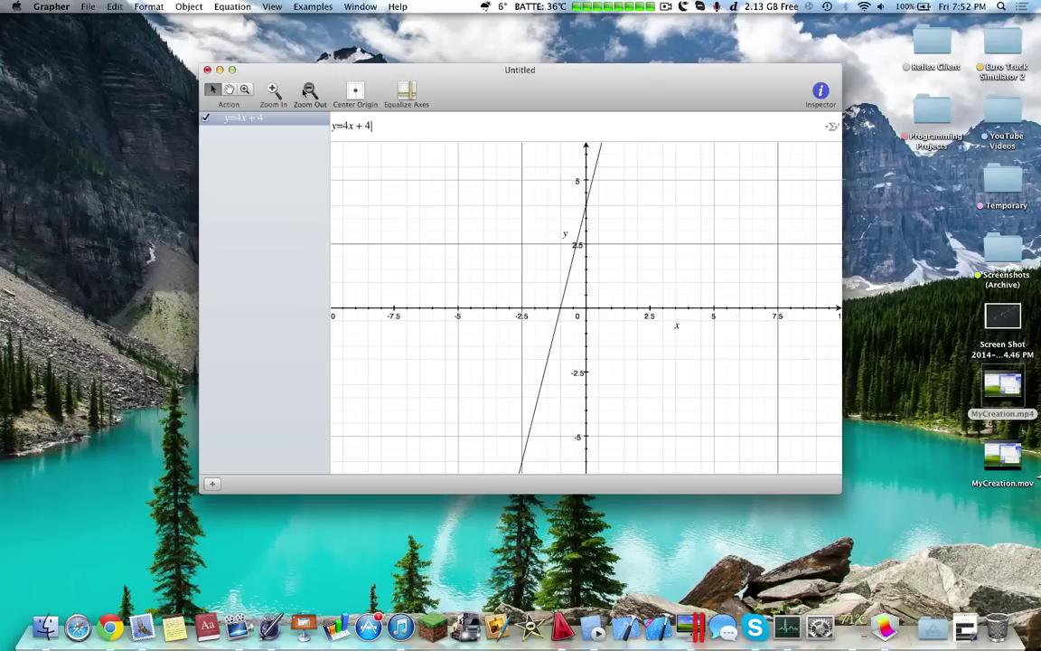
drag(713, 204, 686, 244)
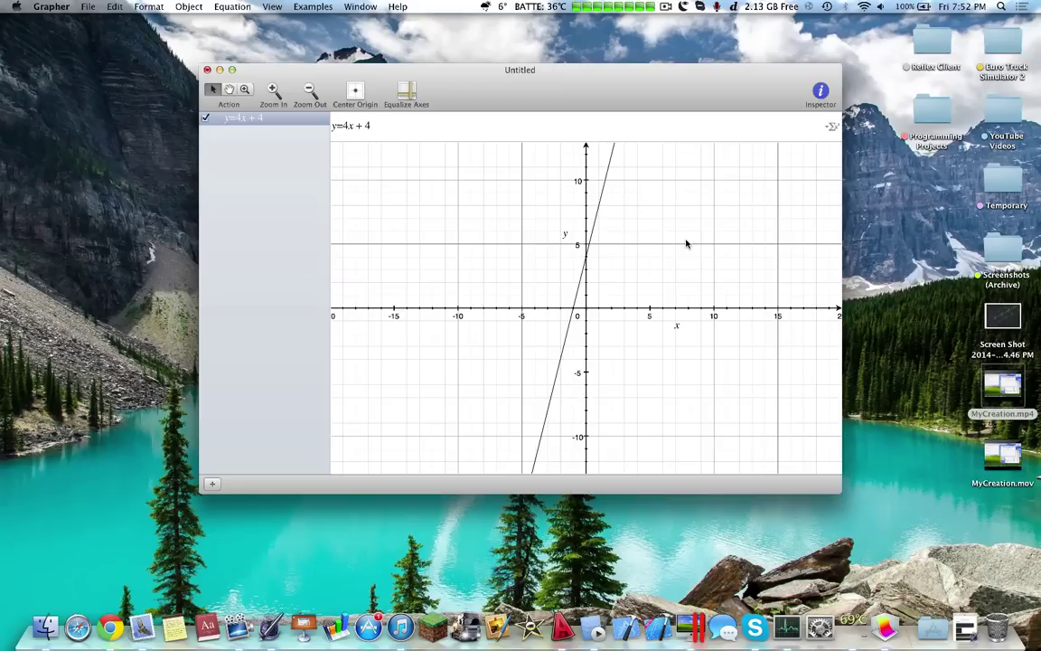
Step: Quit Grapher without saving and reopen Launchpad
key(super+q)
click(474, 174)
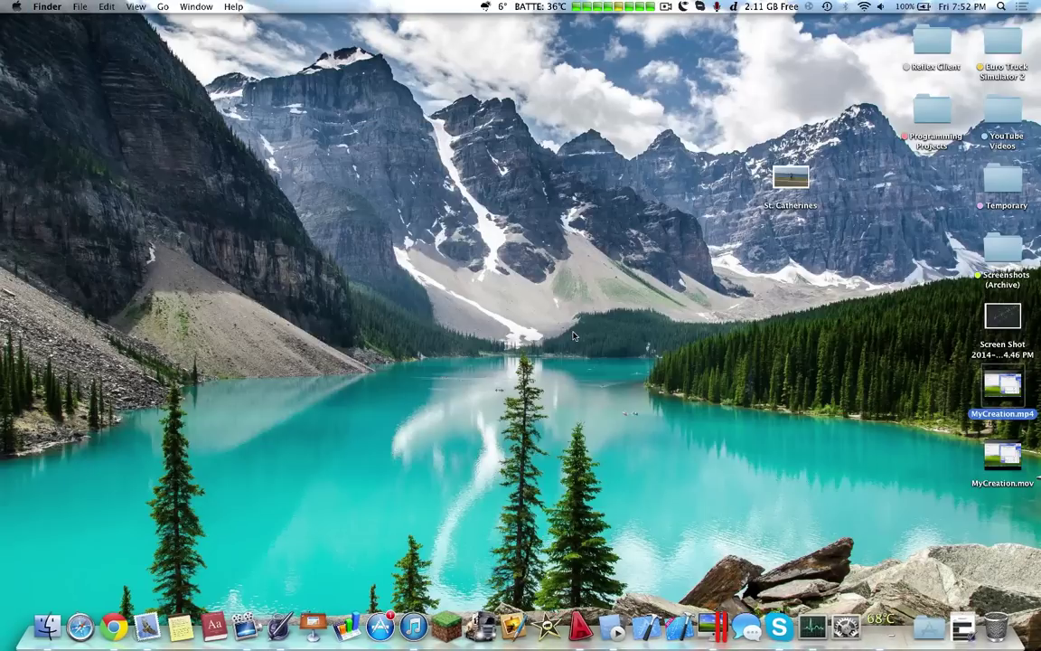
key(F4)
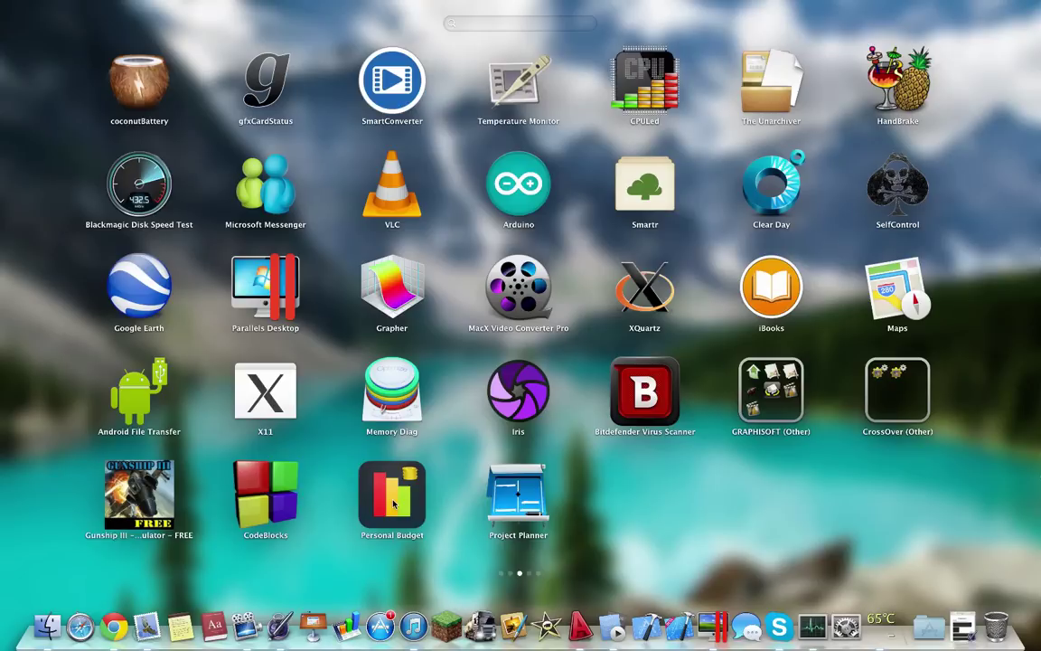
scroll(646, 432, right, 3)
scroll(647, 432, left, 3)
Step: Open Project Planner and view Task Usage, Resources, then the Gantt Chart timeline
click(517, 498)
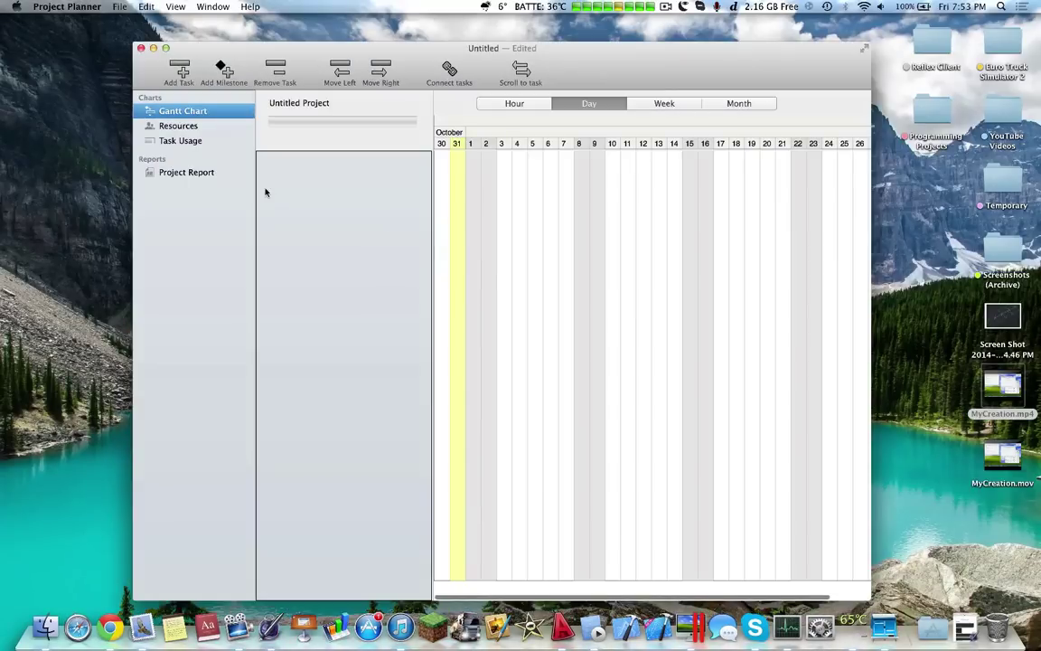
click(183, 139)
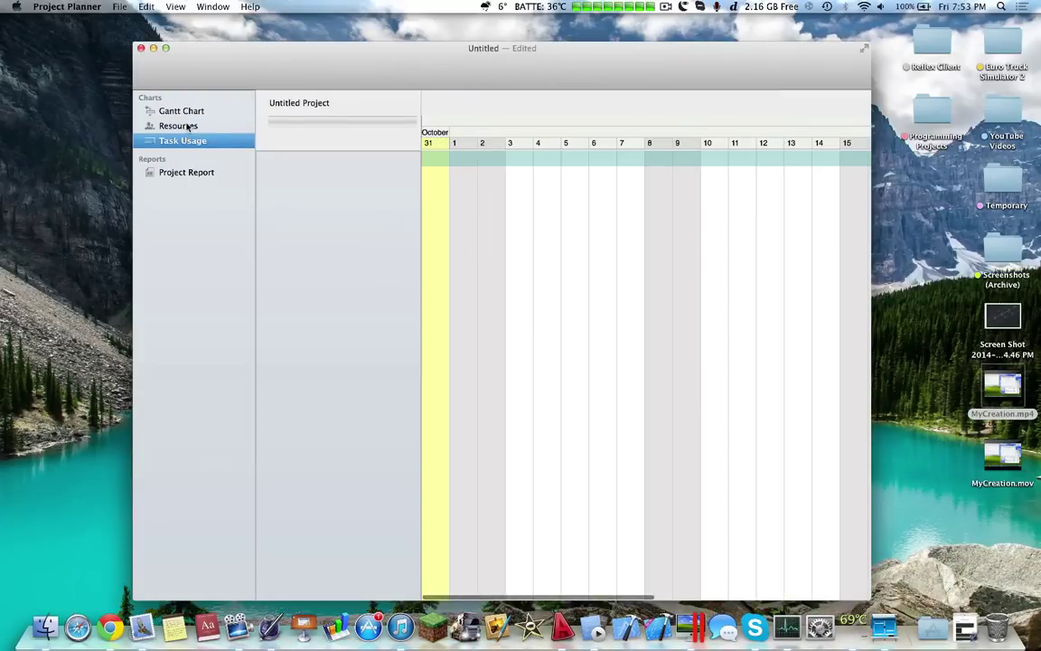
click(178, 125)
click(180, 110)
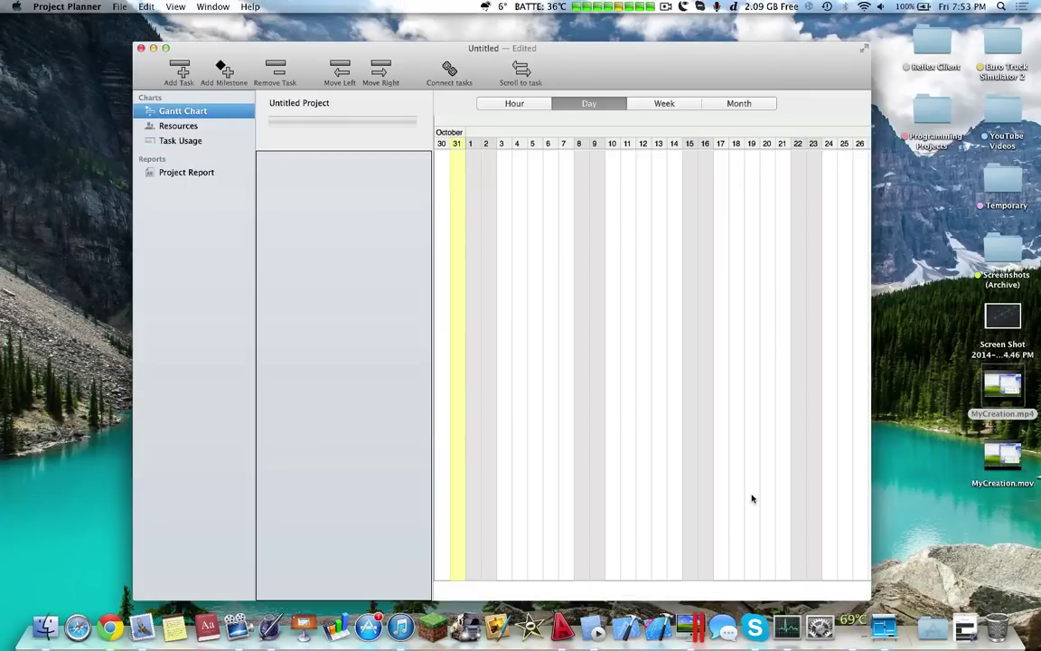
scroll(692, 276, right, 3)
scroll(692, 276, left, 2)
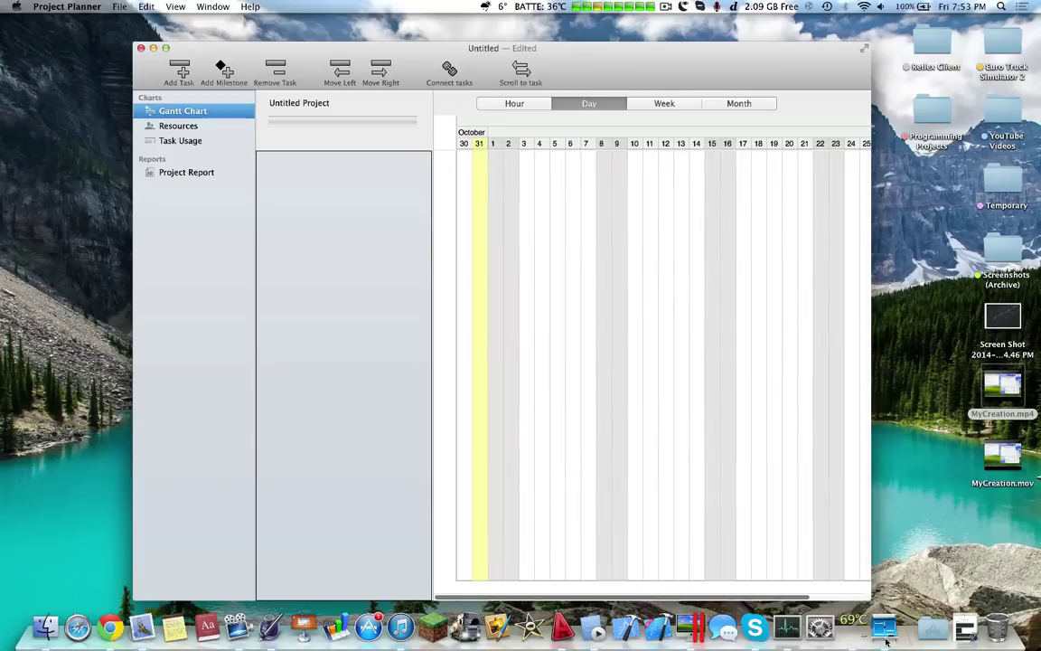
Step: Close the untitled project without saving and reopen Launchpad
right_click(883, 624)
click(904, 566)
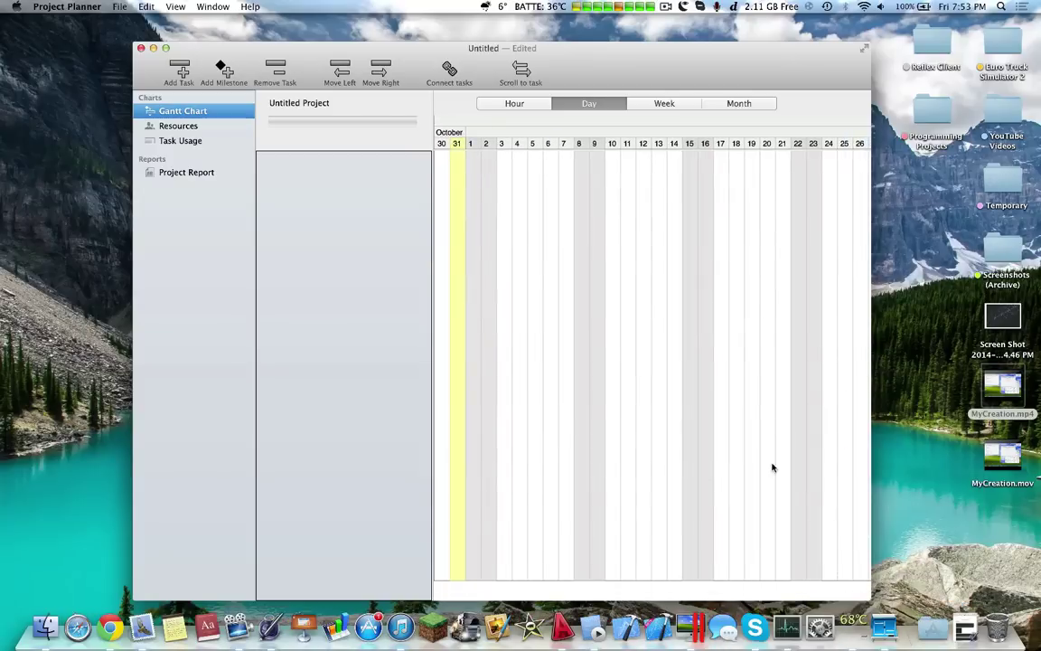
key(F4)
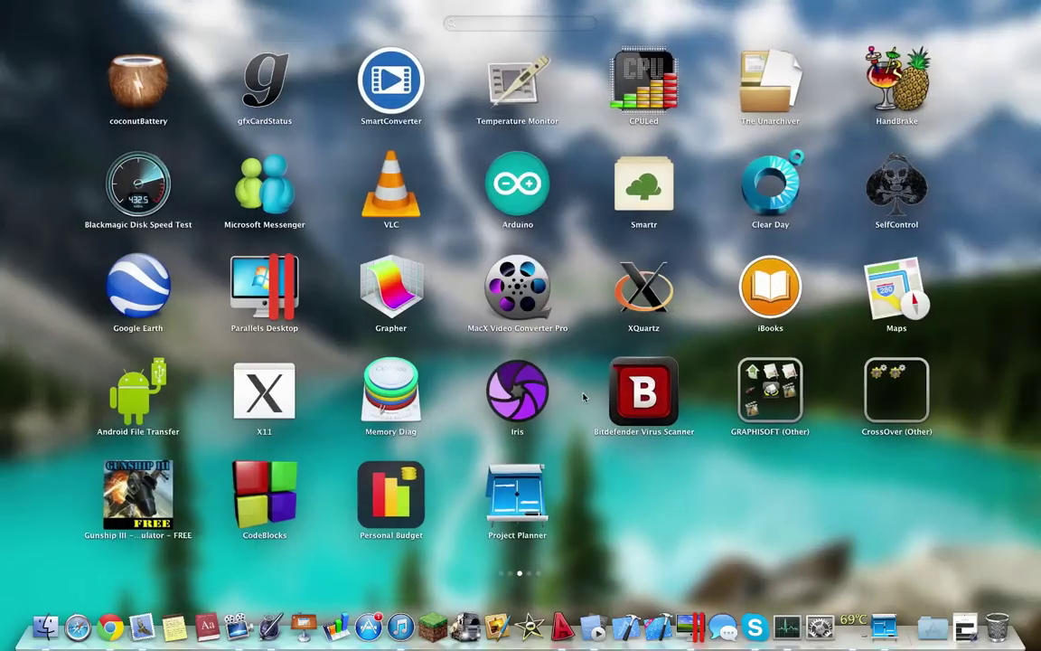
scroll(543, 358, right, 1)
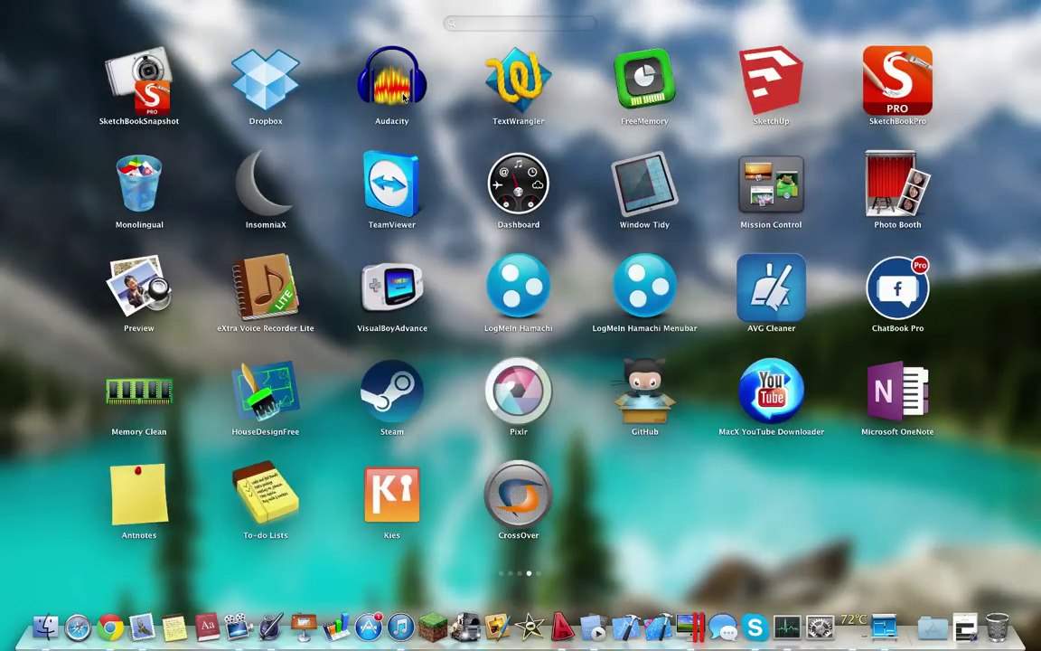
click(691, 495)
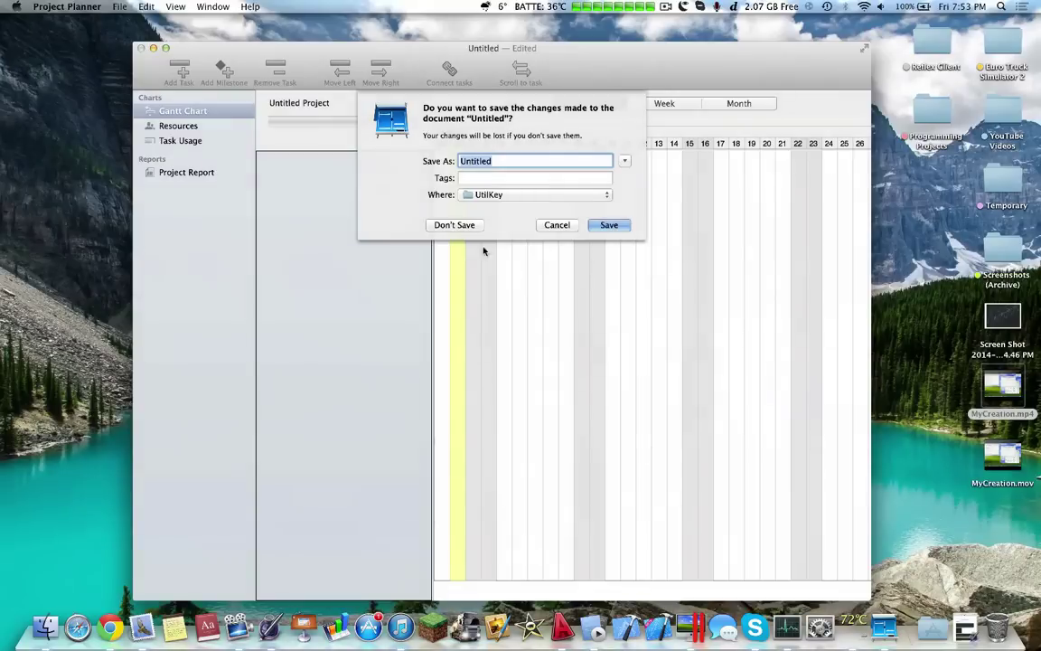
click(454, 225)
key(F4)
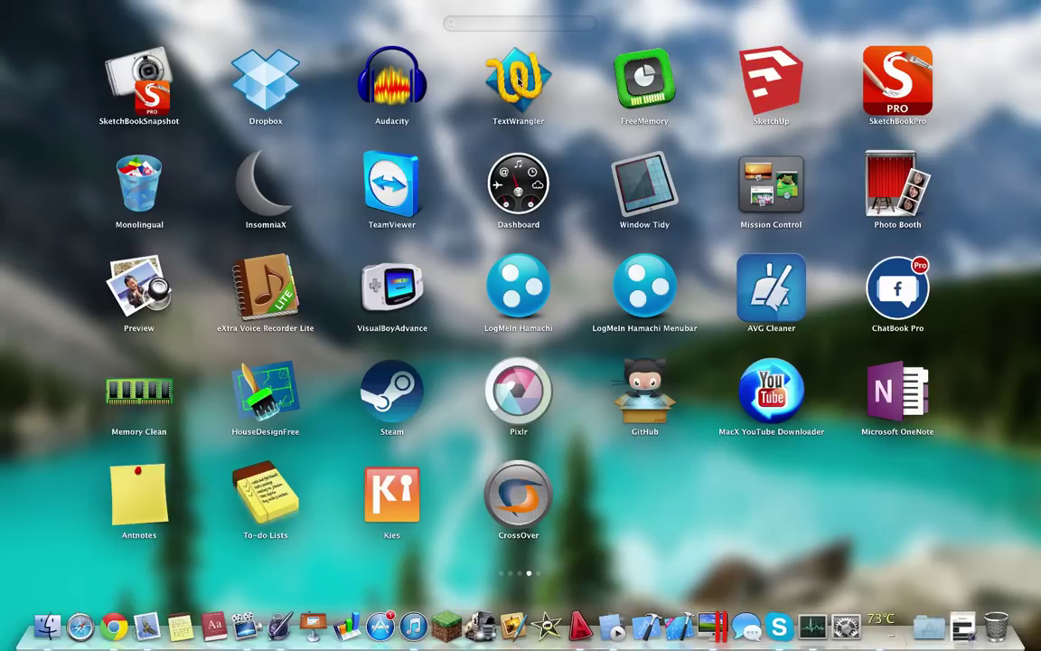
Step: Launch FreeMemory, review usage details, and start freeing unused RAM
click(594, 88)
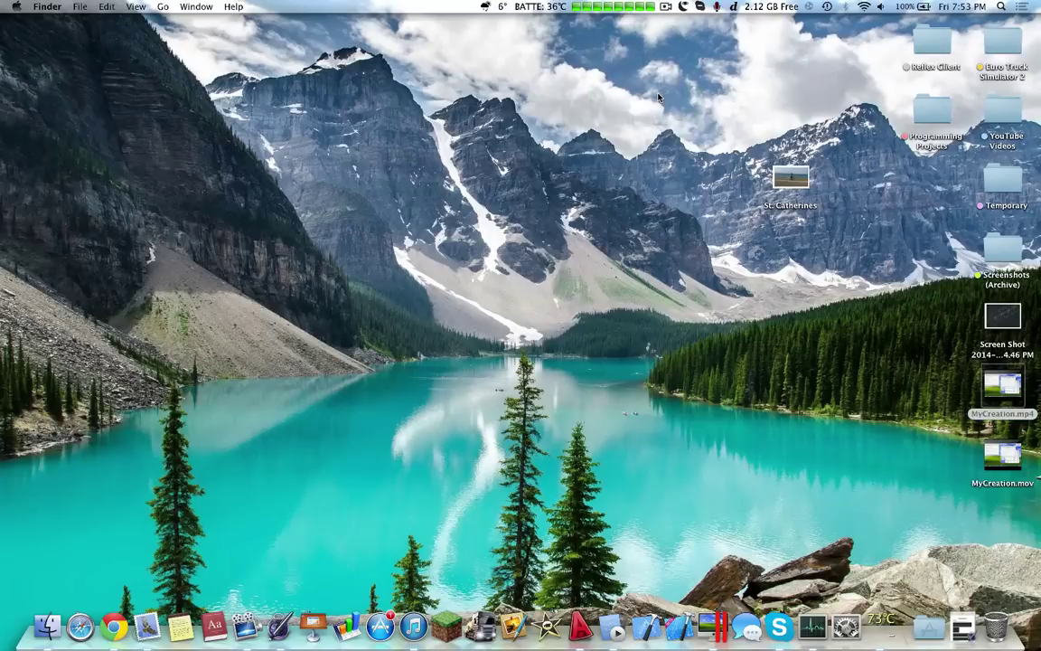
click(773, 6)
mouse_move(813, 41)
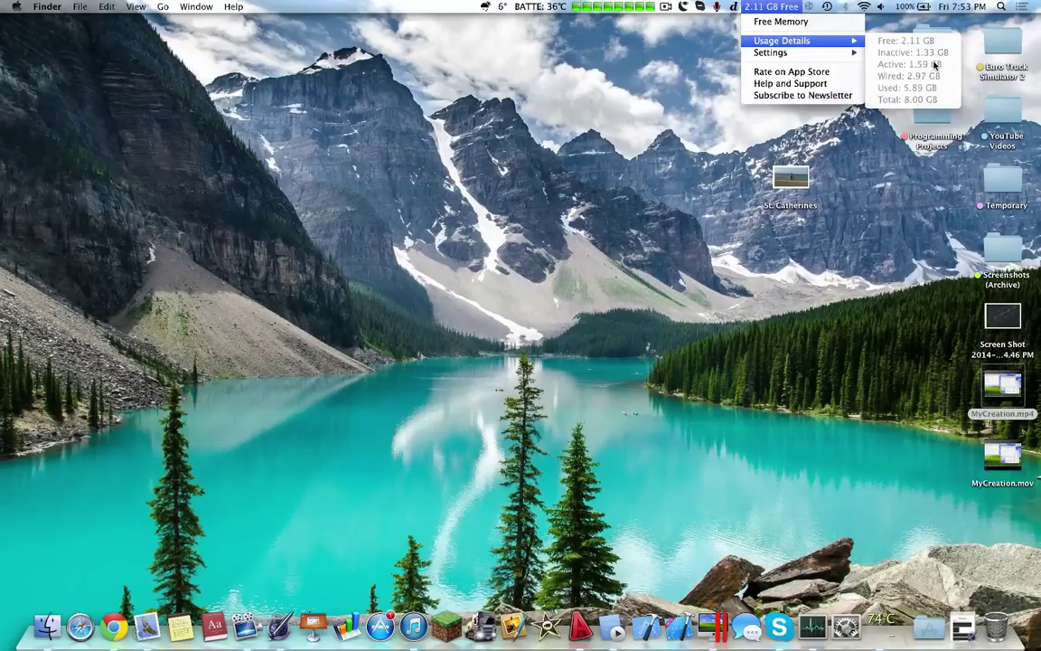
click(781, 21)
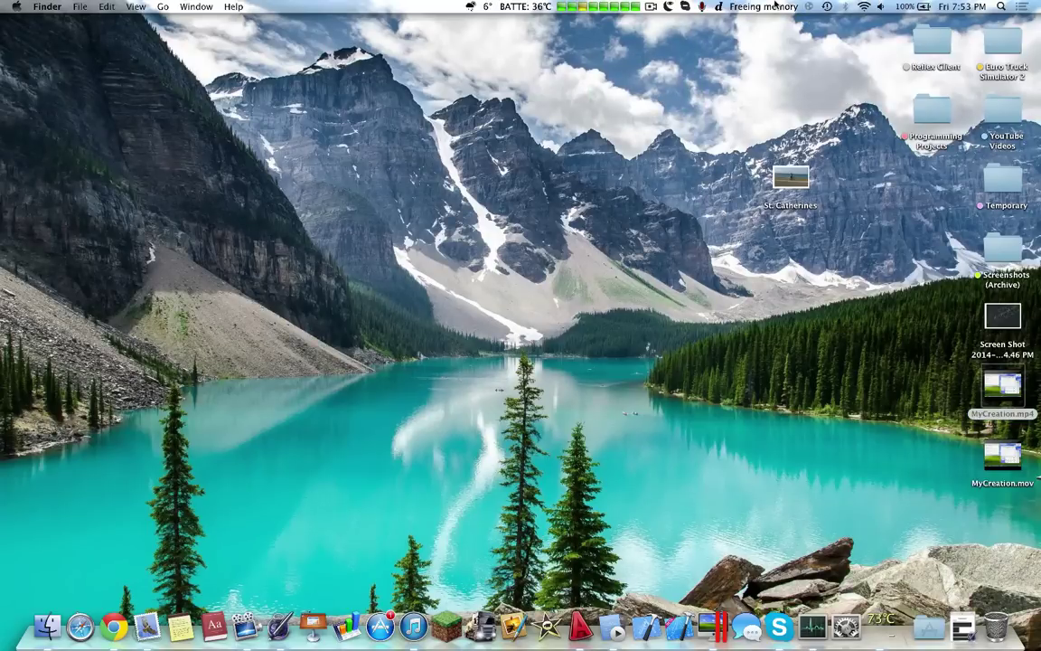
click(774, 7)
click(775, 6)
Step: Verify free RAM rose to 3.91 GB and bring back Launchpad's grid
key(F4)
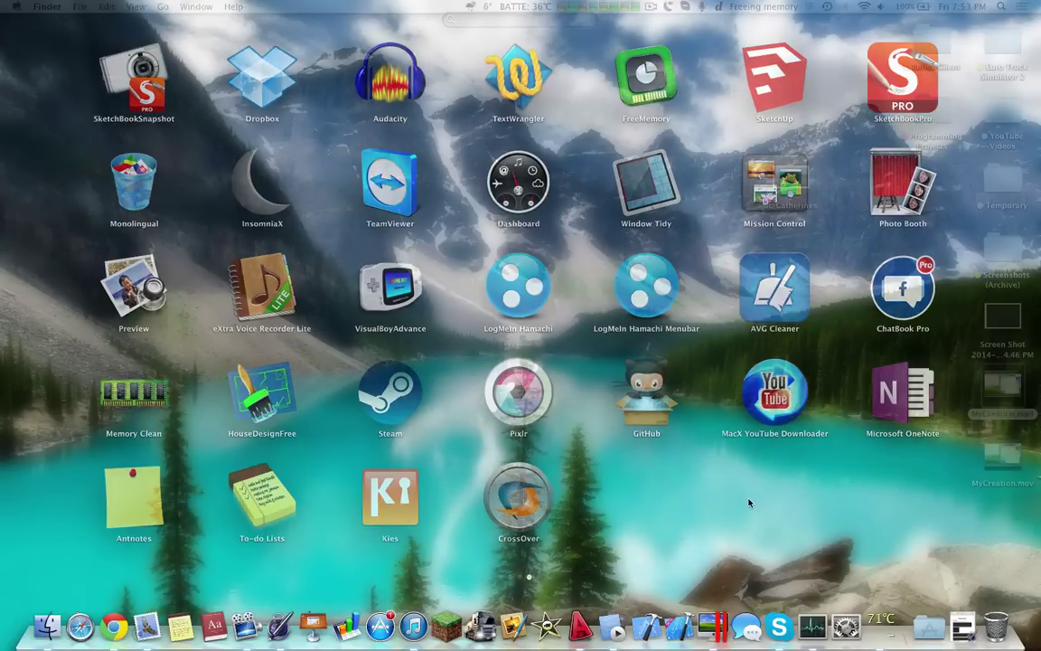
key(F4)
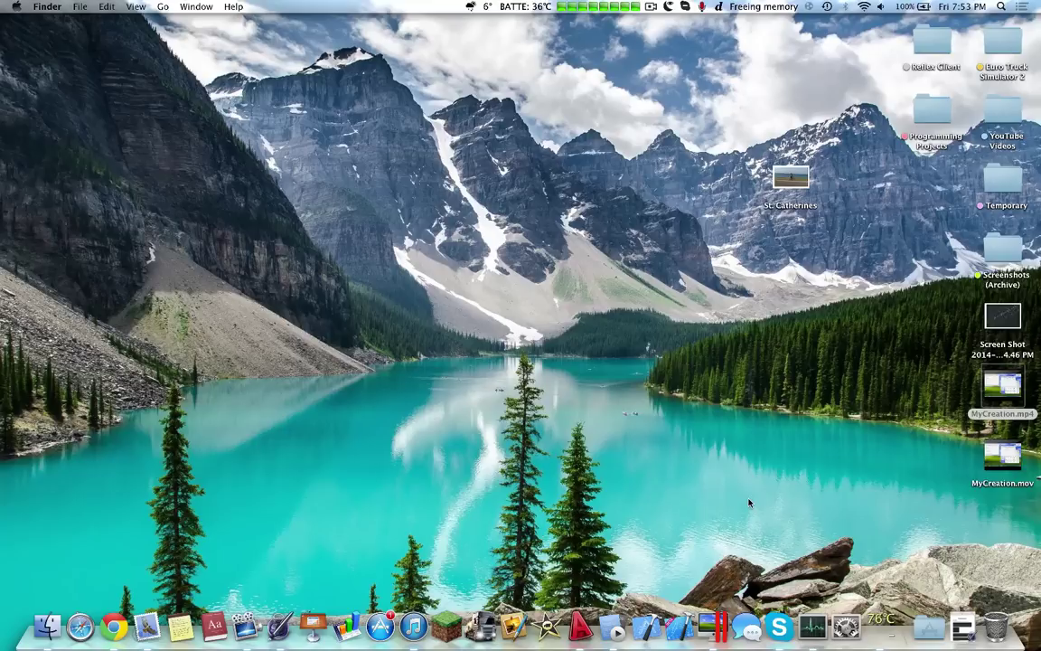
click(764, 6)
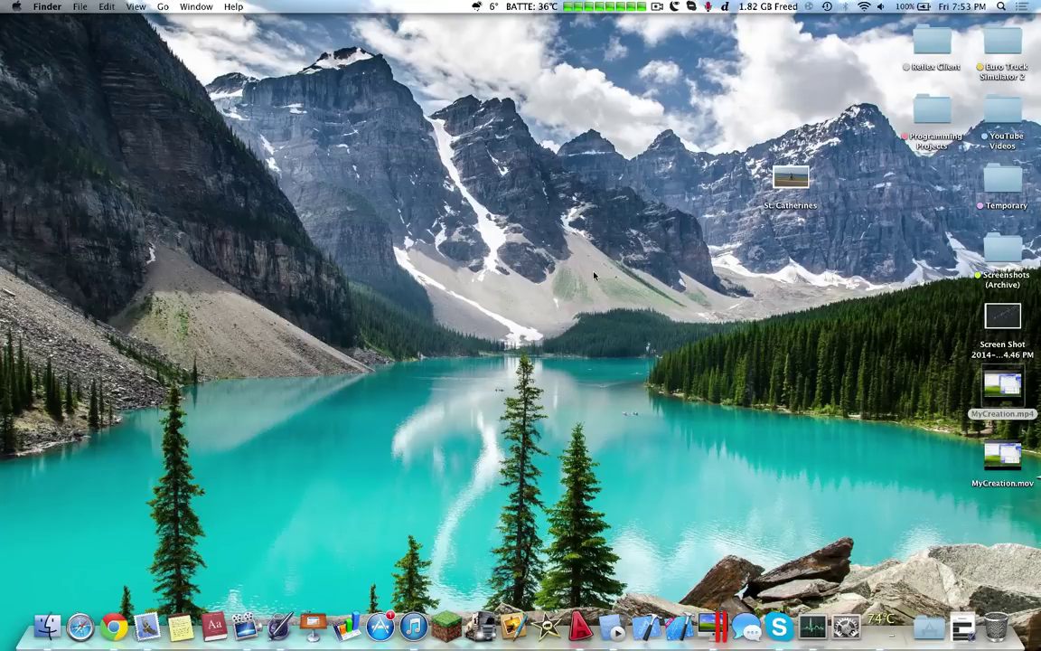
click(764, 6)
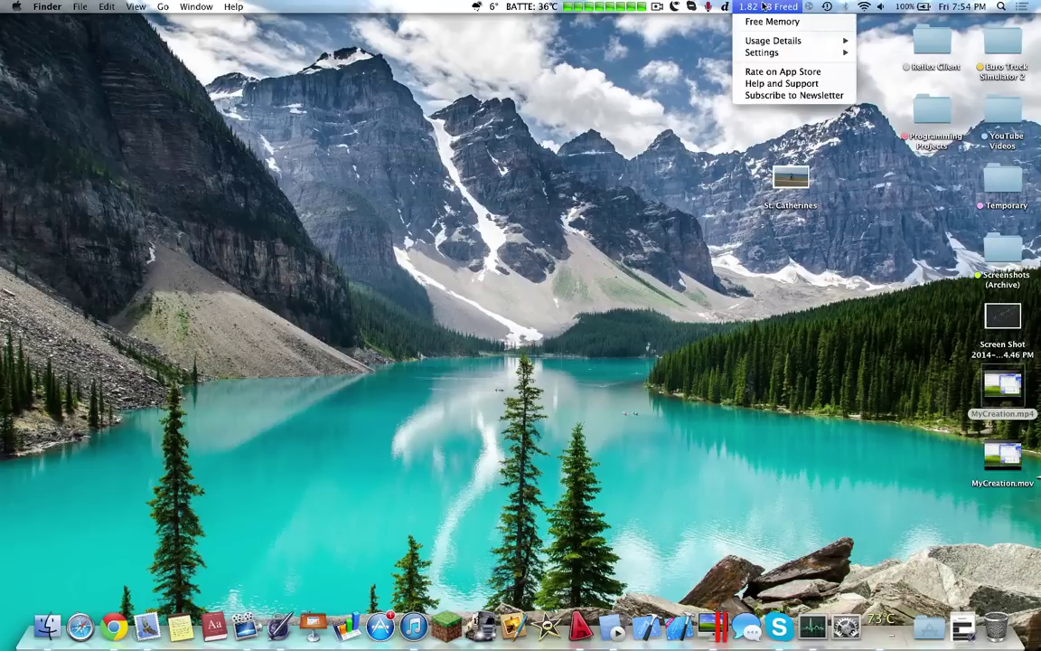
click(582, 152)
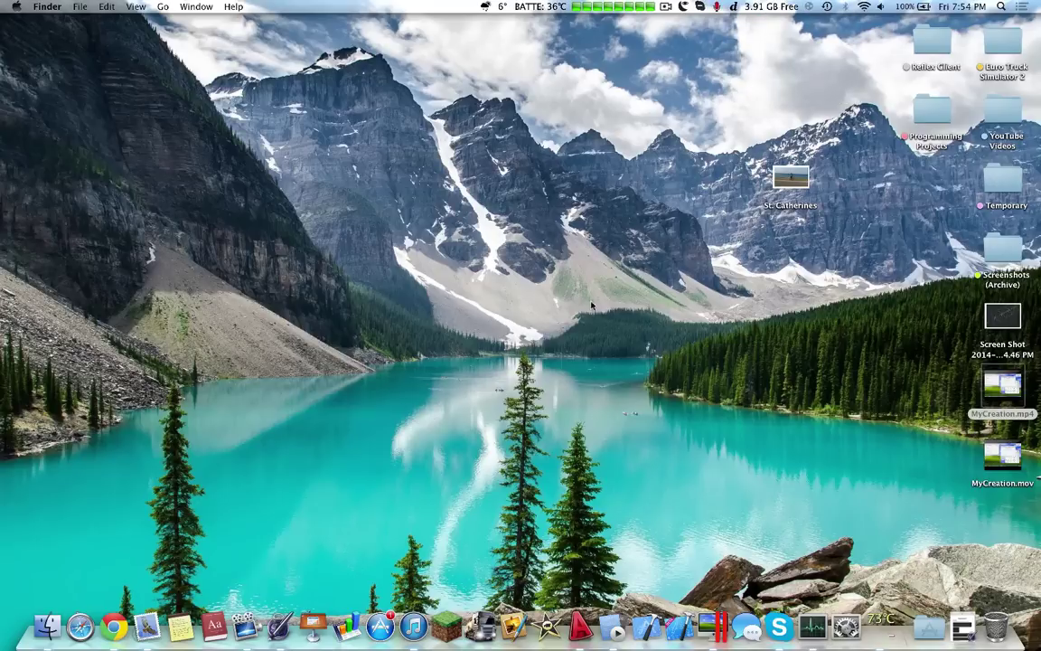
key(F4)
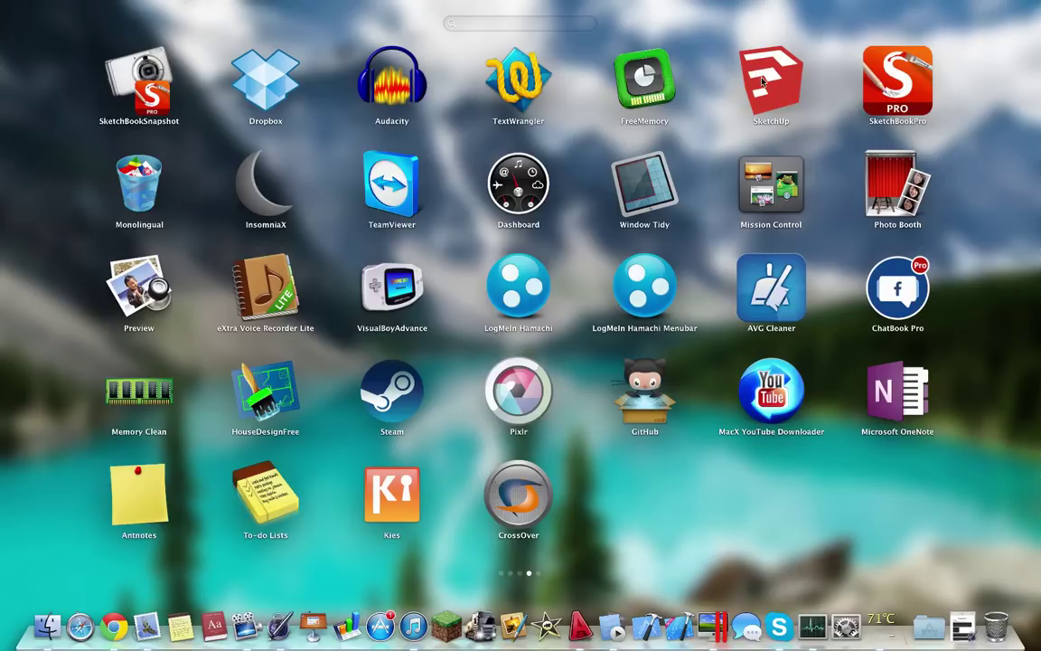
Step: Launch SketchBook Pro and draw pink and thin grey freehand strokes on the canvas
click(904, 84)
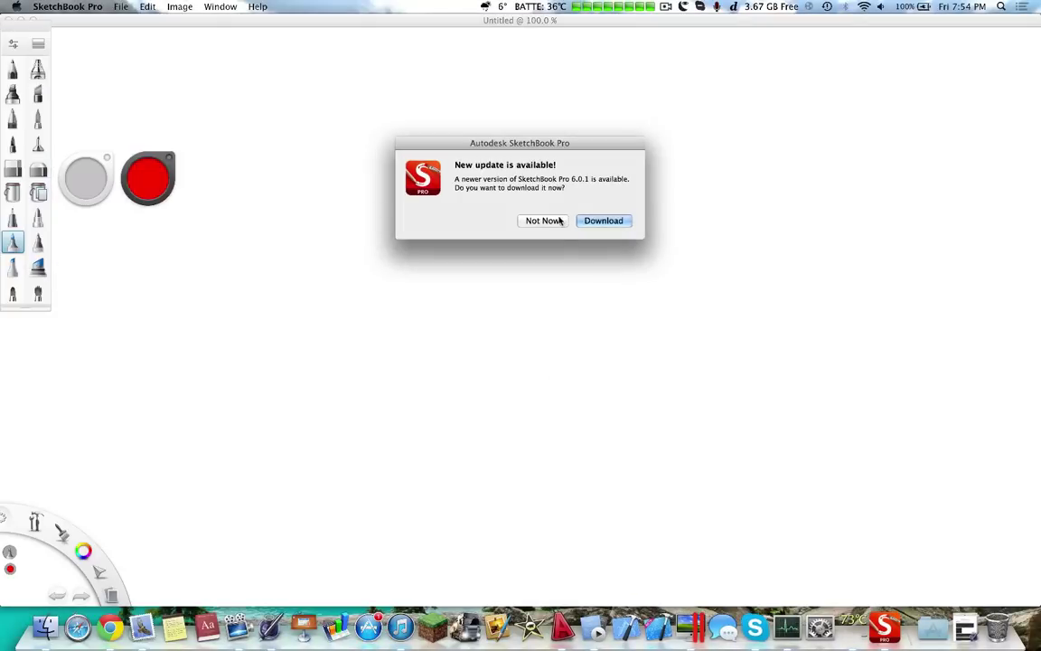
click(543, 220)
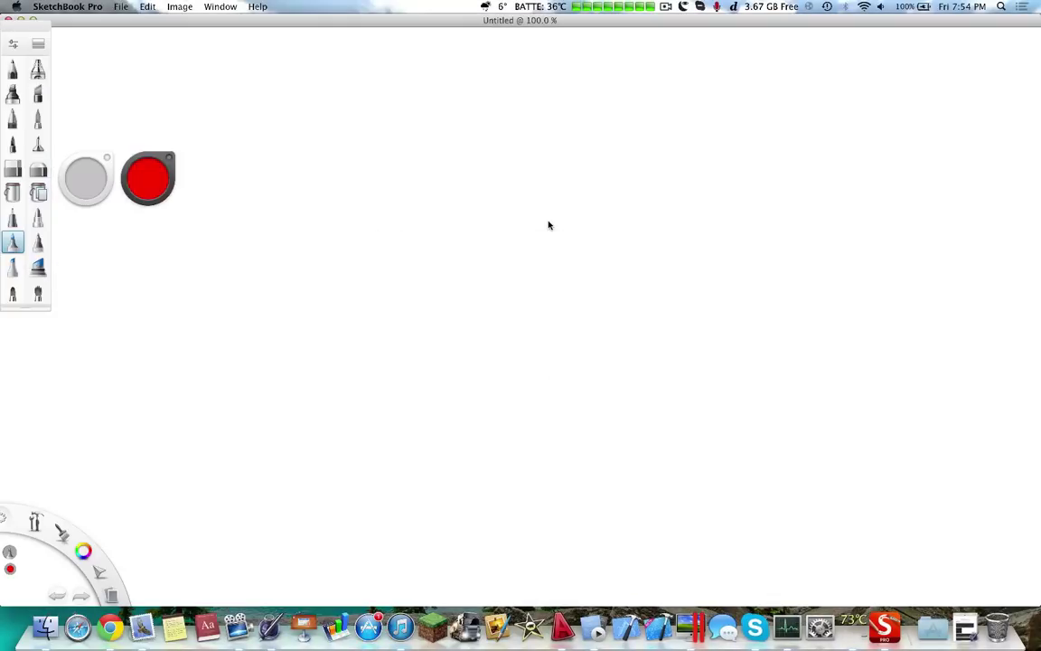
drag(339, 195, 455, 367)
drag(472, 269, 839, 116)
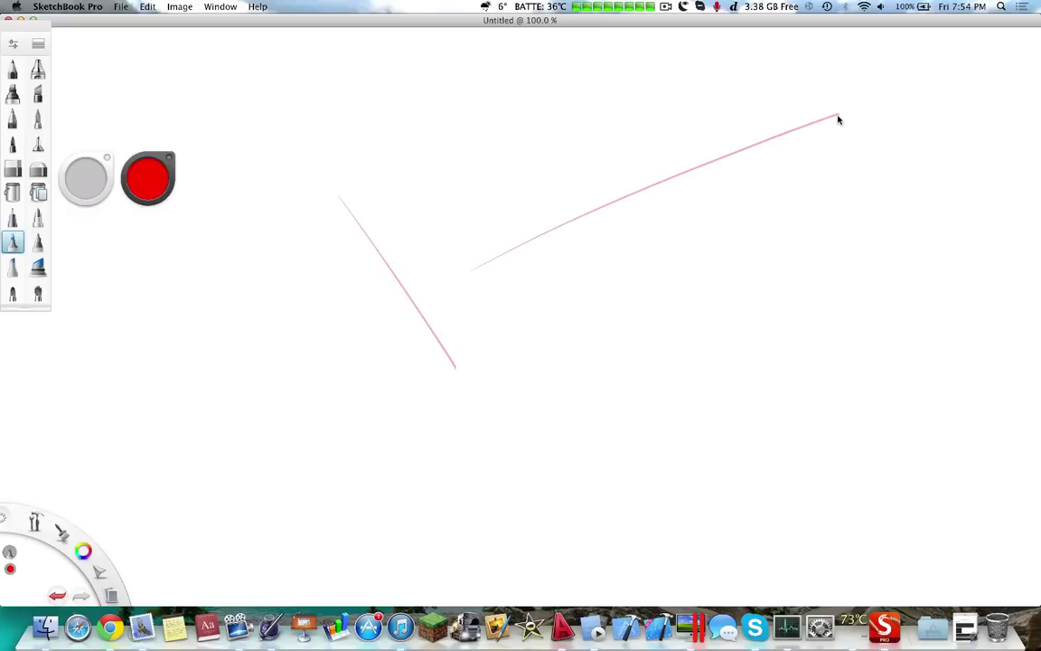
mouse_move(320, 139)
mouse_down()
mouse_move(774, 359)
mouse_move(844, 163)
mouse_move(295, 367)
mouse_up()
click(38, 217)
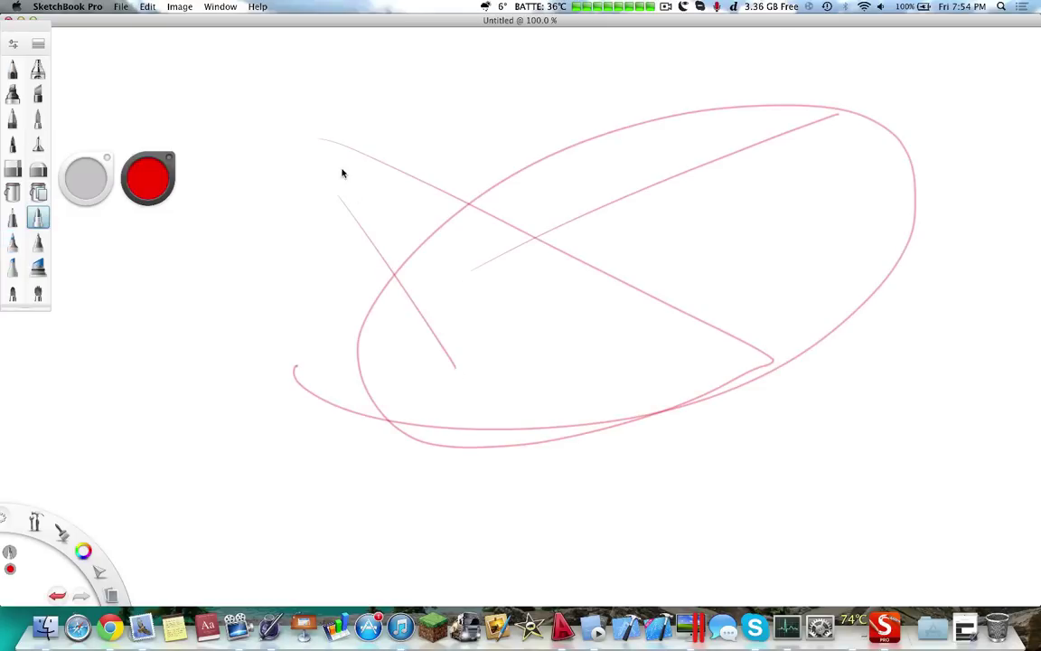
mouse_move(342, 171)
mouse_down()
mouse_move(491, 404)
mouse_move(256, 289)
mouse_up()
click(13, 242)
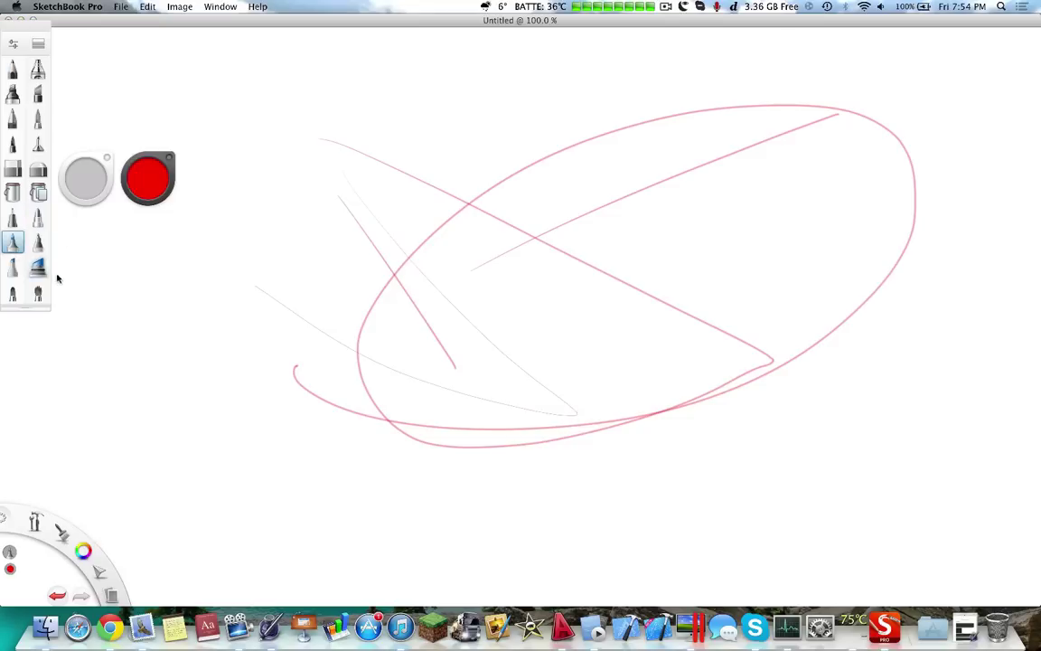
drag(301, 220, 583, 388)
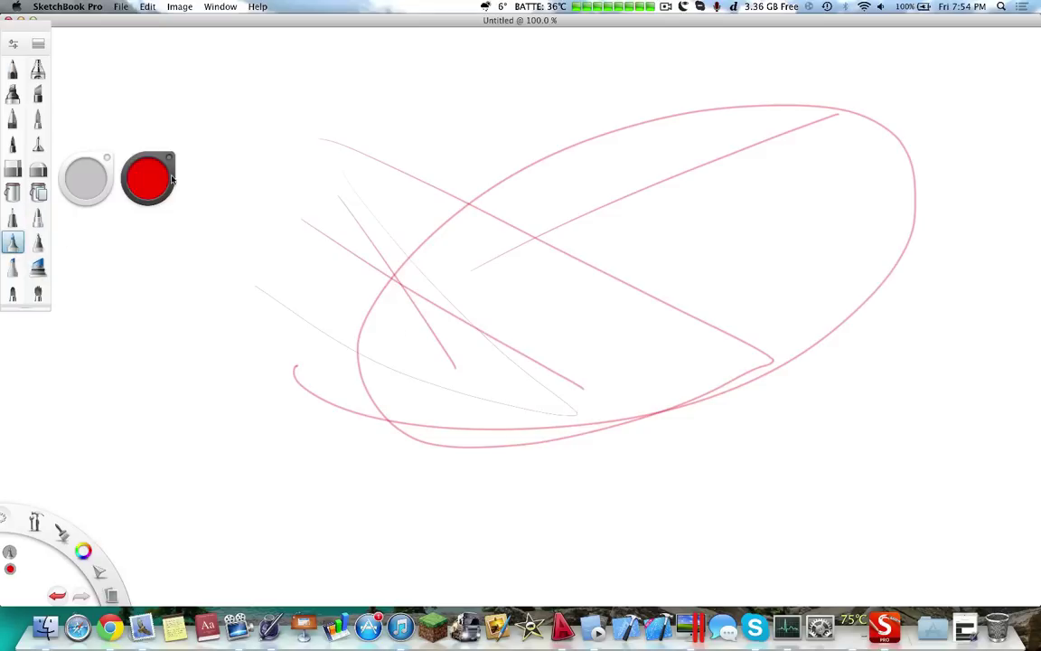
Step: Close the sketch without saving and bring up Launchpad
click(8, 19)
click(477, 214)
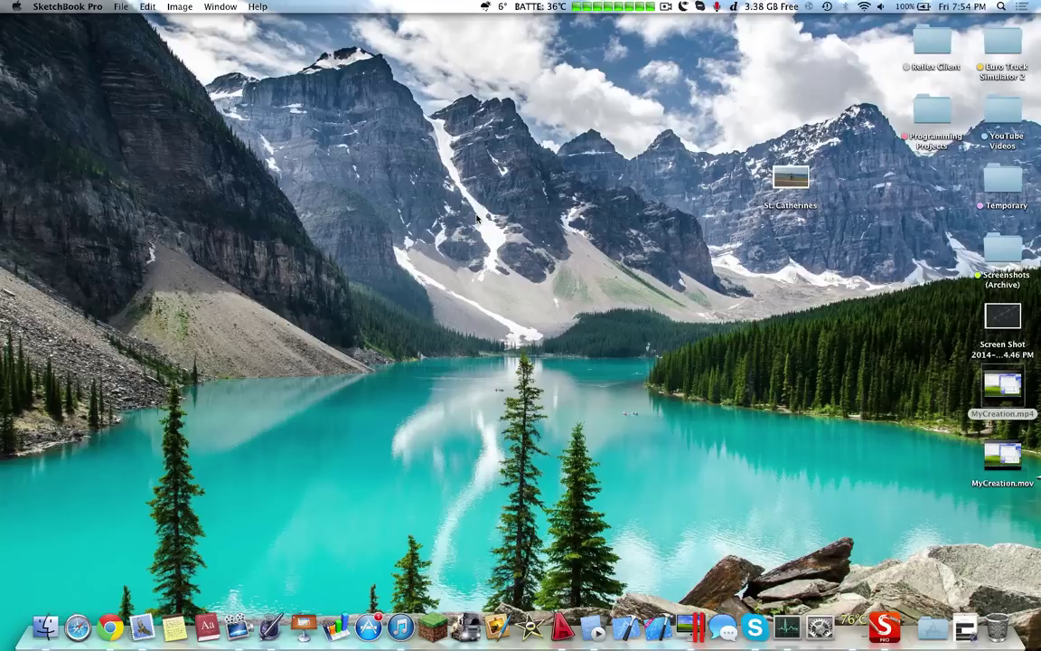
key(F4)
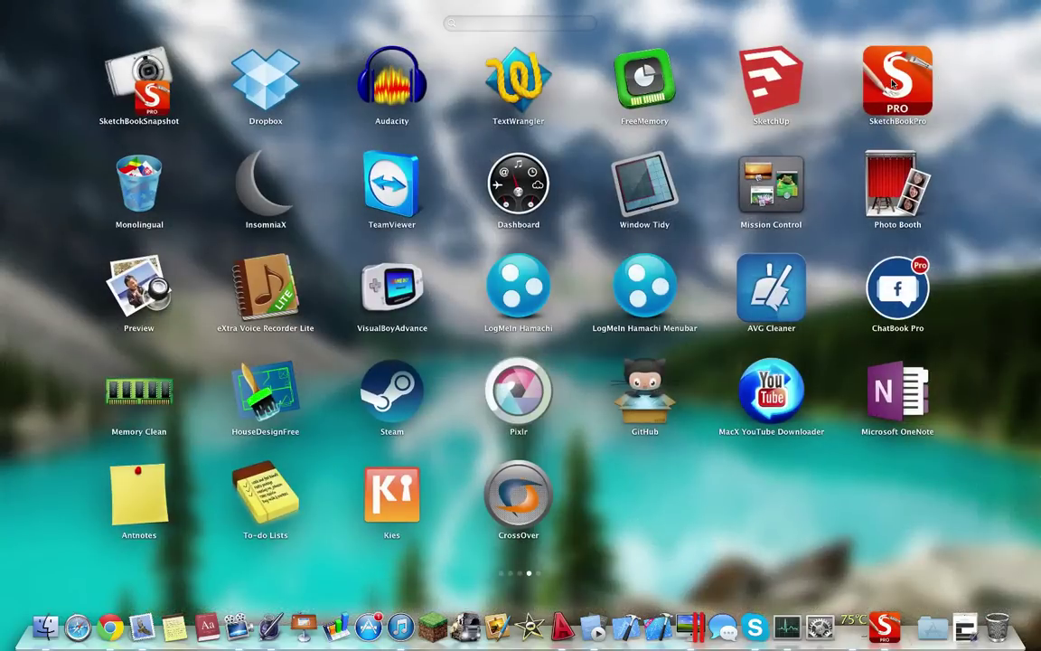
Step: Launch Monolingual and uncheck French (Canada) in the language list
click(892, 83)
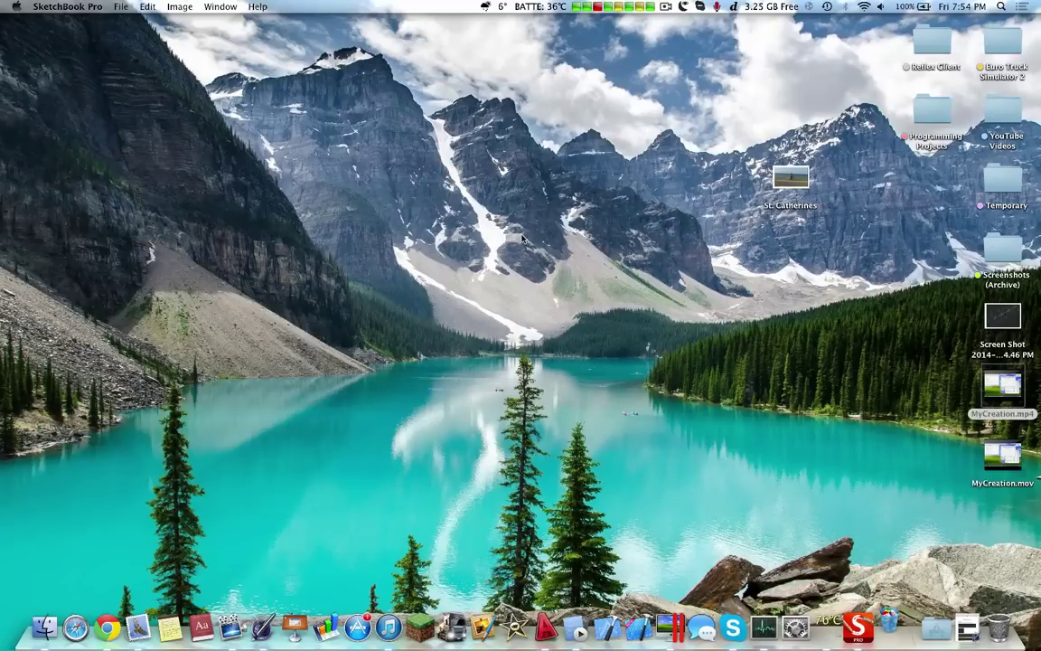
scroll(544, 263, down, 15)
scroll(544, 263, down, 3)
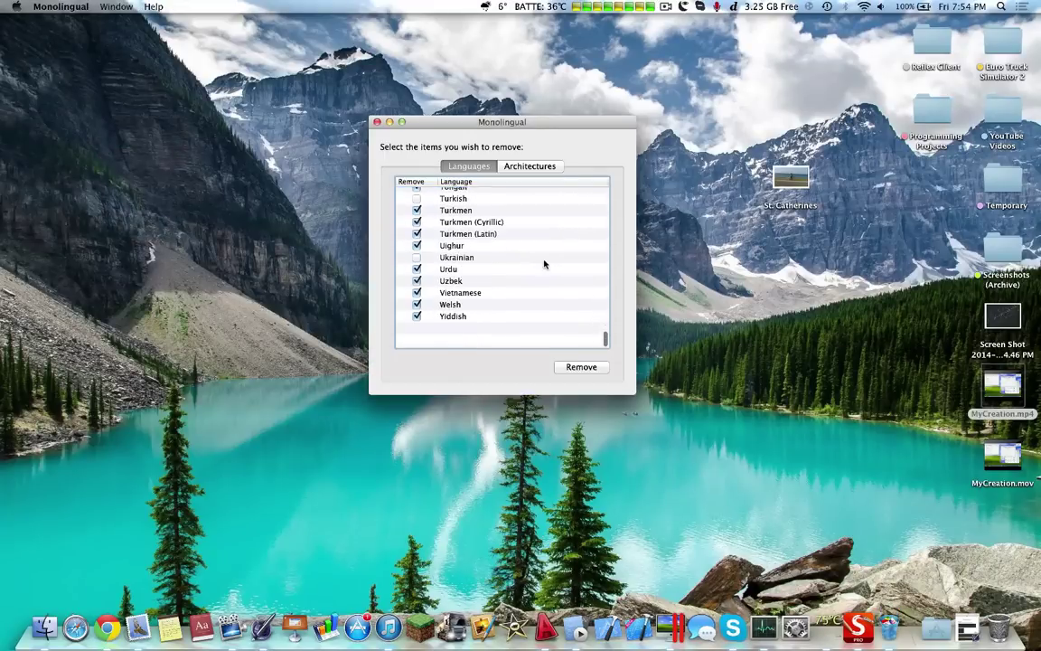
scroll(545, 263, up, 8)
scroll(545, 263, up, 10)
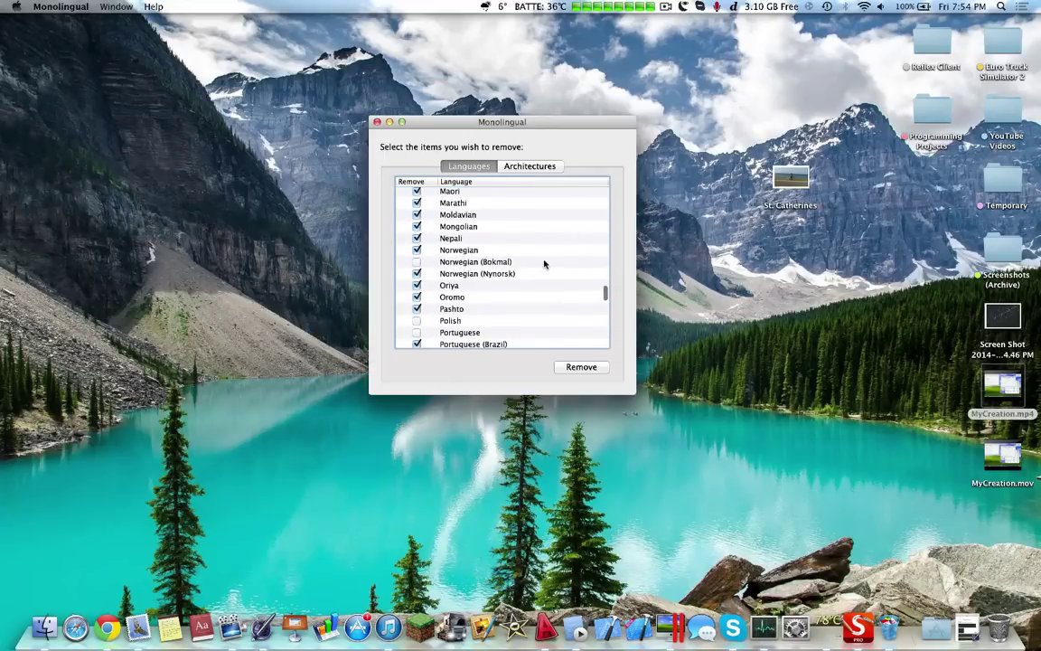
scroll(544, 263, up, 10)
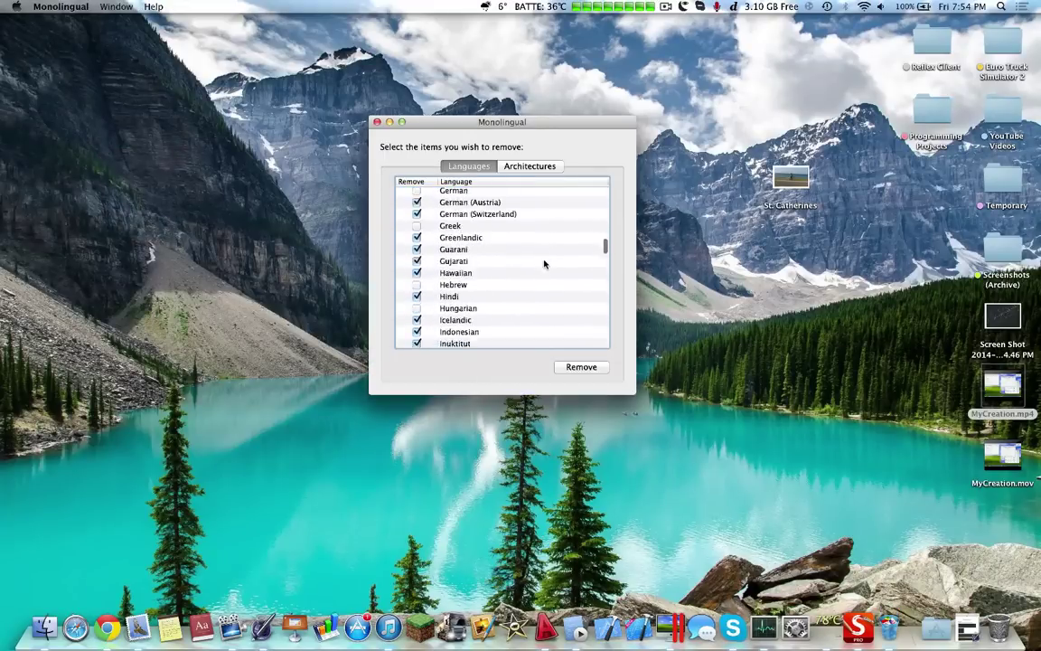
scroll(544, 263, down, 3)
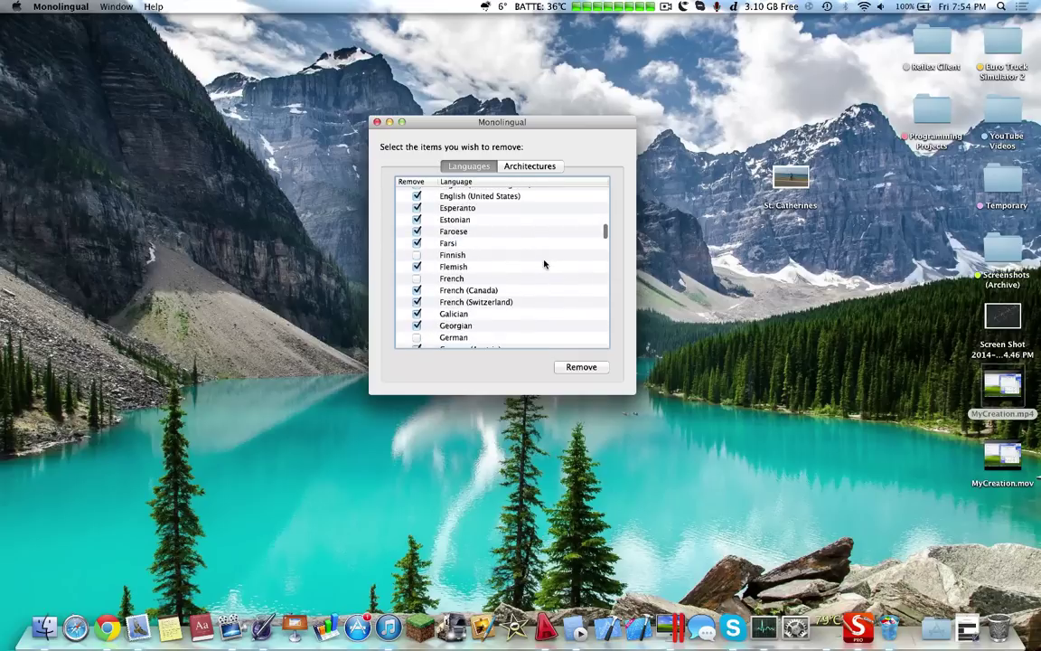
click(417, 290)
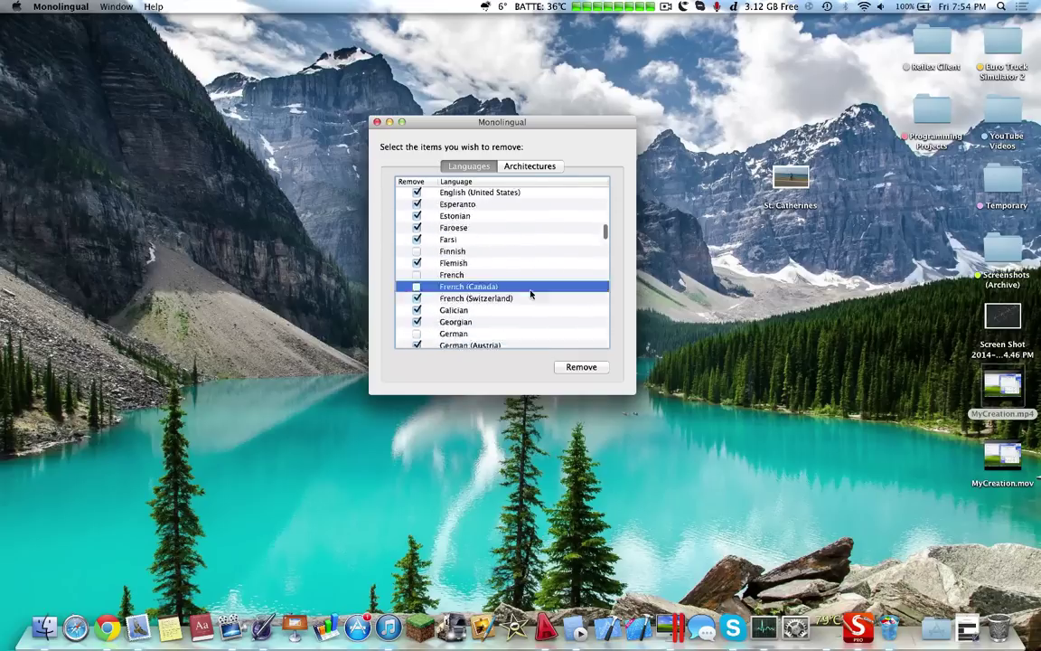
Step: Remove the remaining checked languages, confirm the warning, and return to Launchpad
scroll(531, 293, up, 10)
scroll(531, 293, down, 3)
scroll(530, 293, down, 20)
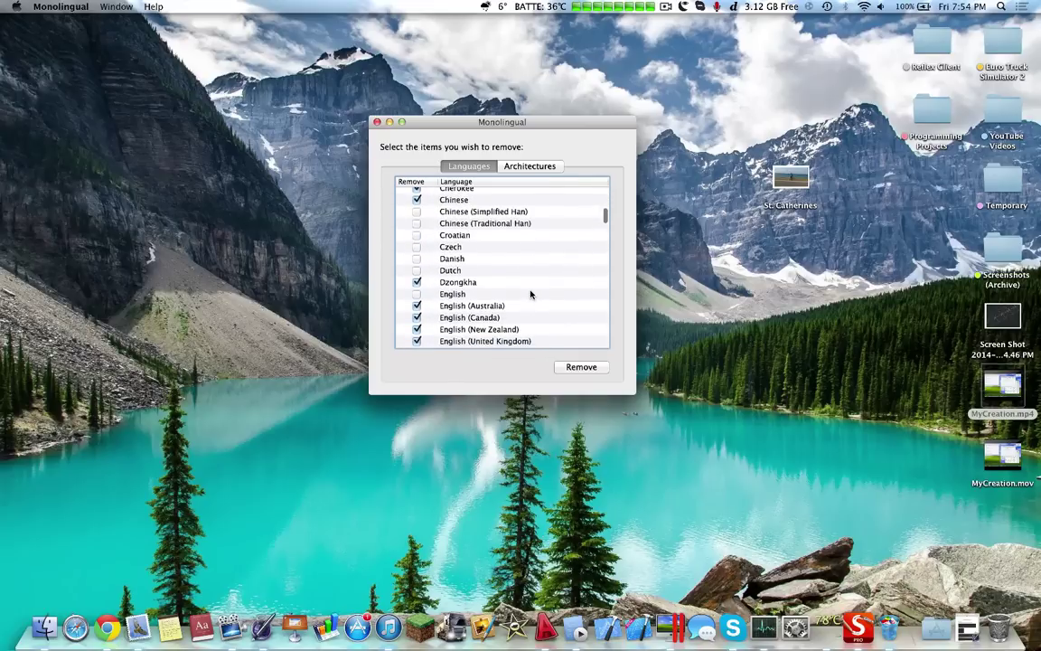
scroll(530, 293, down, 8)
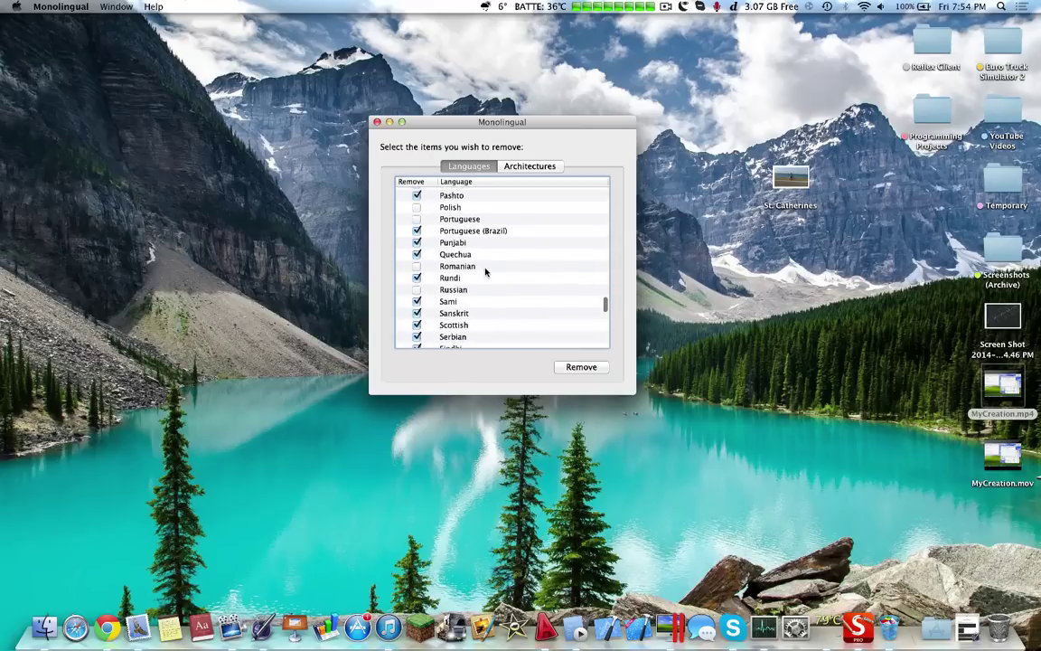
scroll(485, 272, down, 10)
click(583, 367)
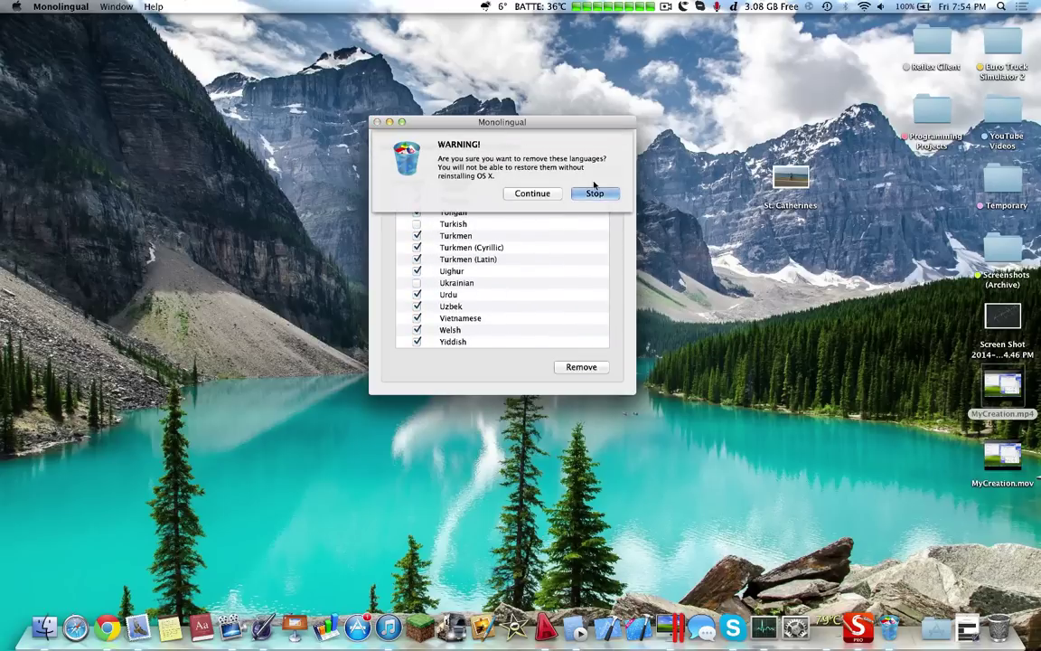
click(540, 194)
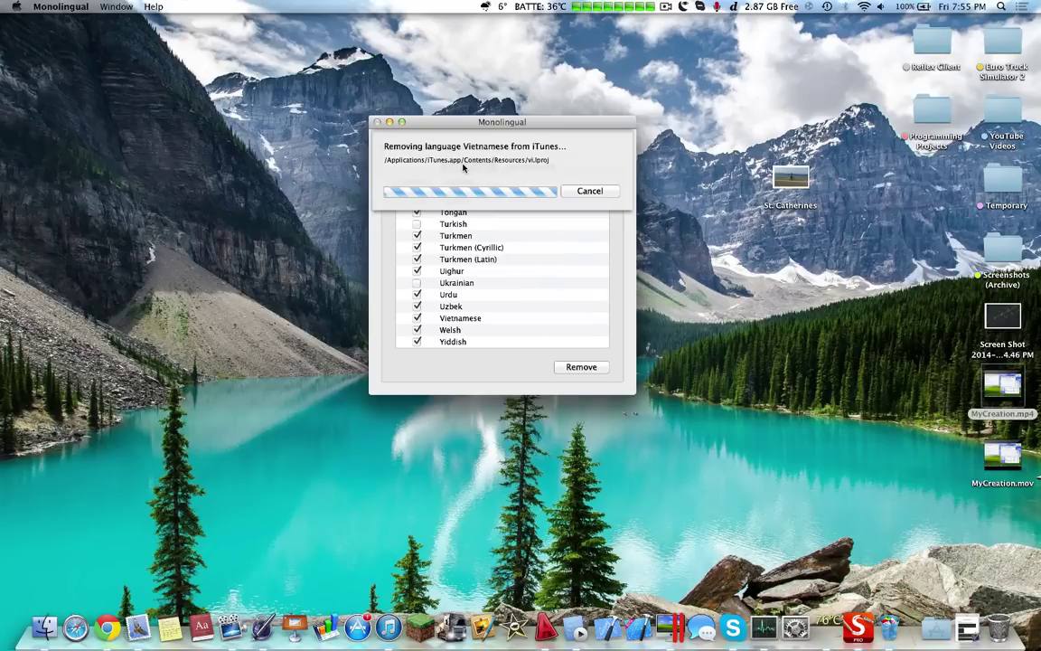
key(F4)
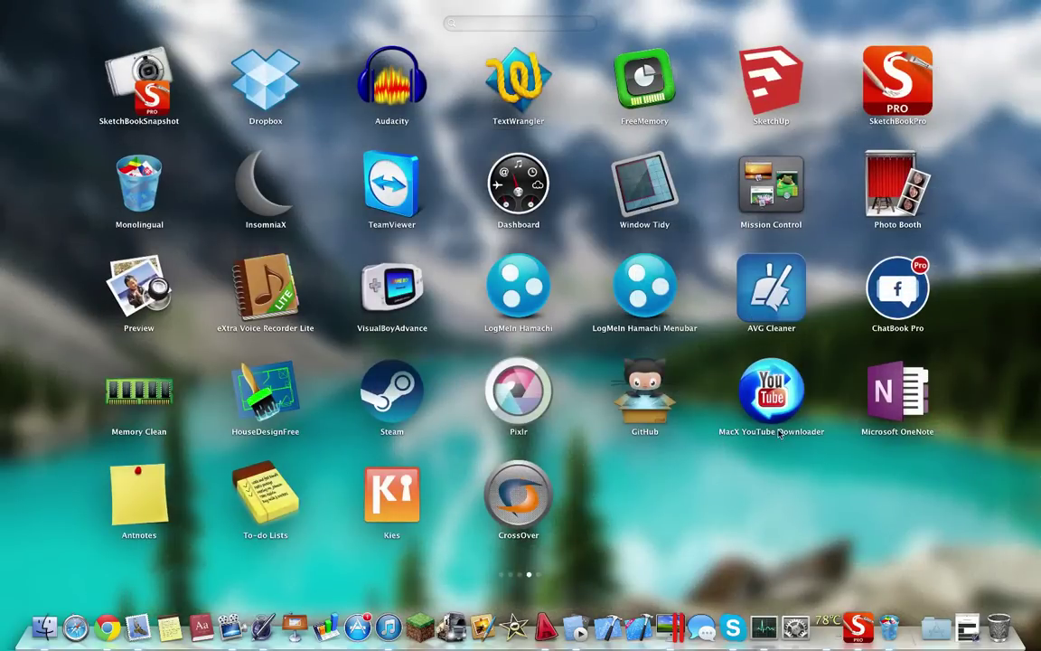
Step: Launch Antnotes and create a new blank sticky note
click(117, 446)
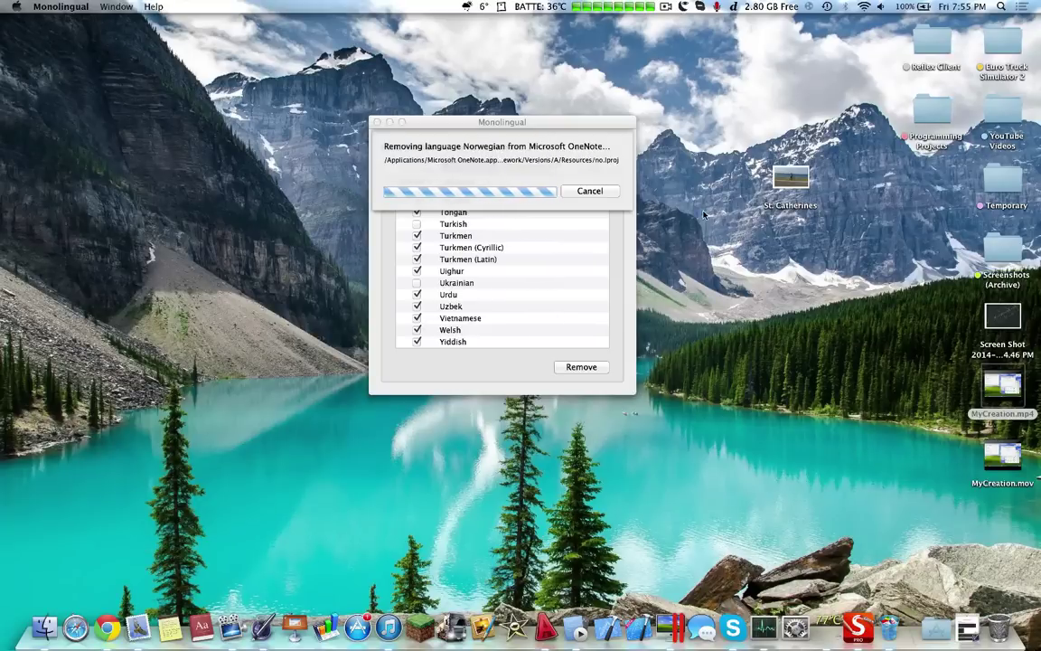
click(500, 8)
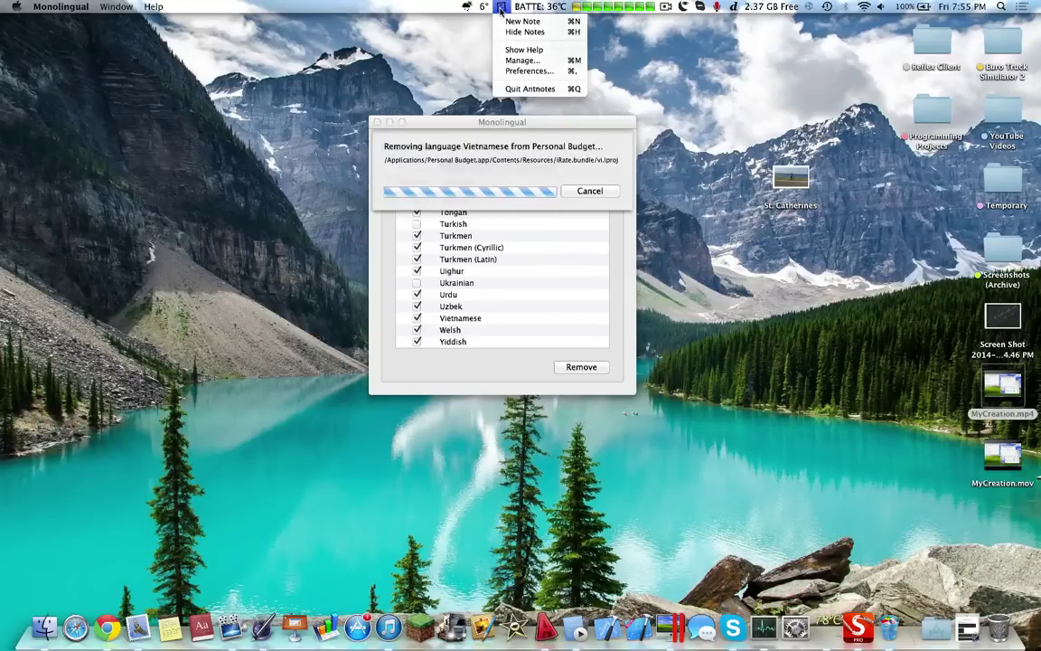
click(511, 26)
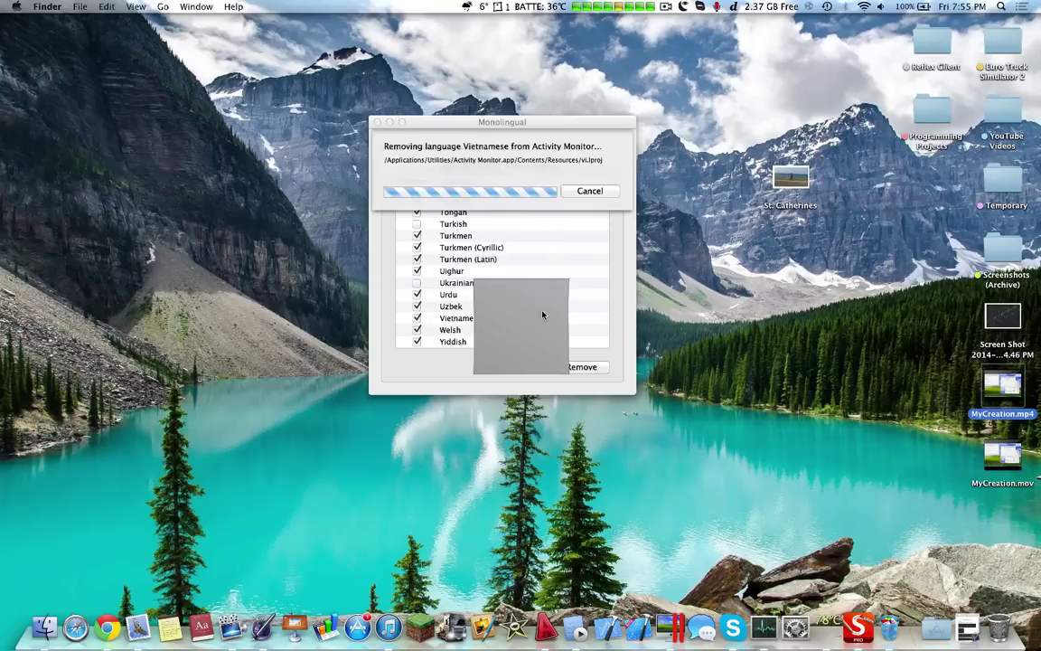
Step: Drag the note beside the St. Catherines icon, close it, and reopen Launchpad
mouse_move(542, 294)
drag(533, 285, 787, 250)
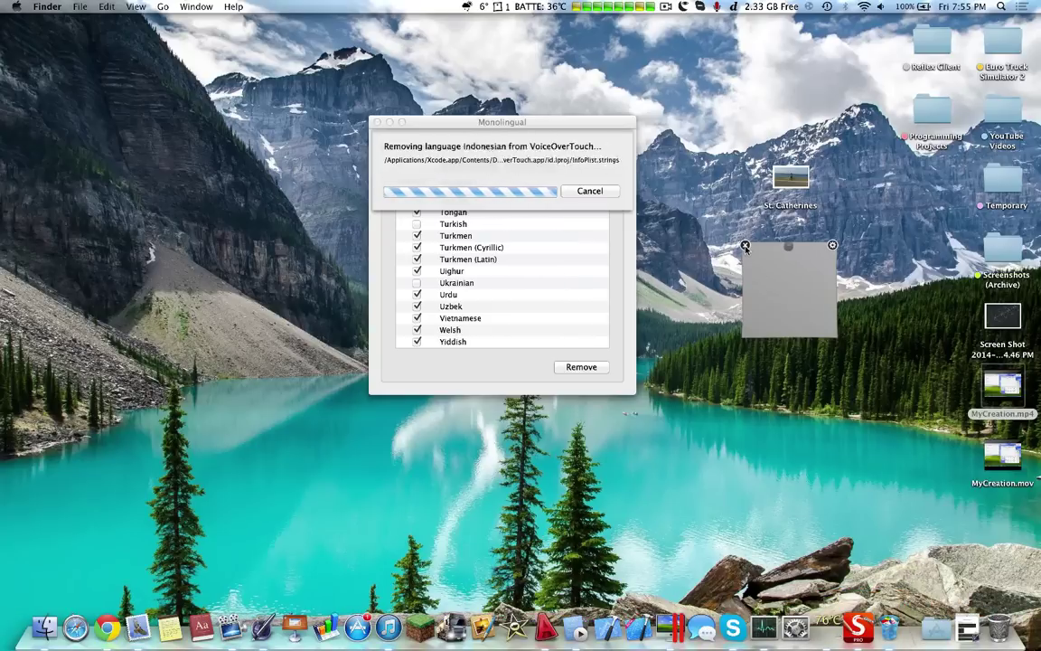
click(746, 246)
key(F4)
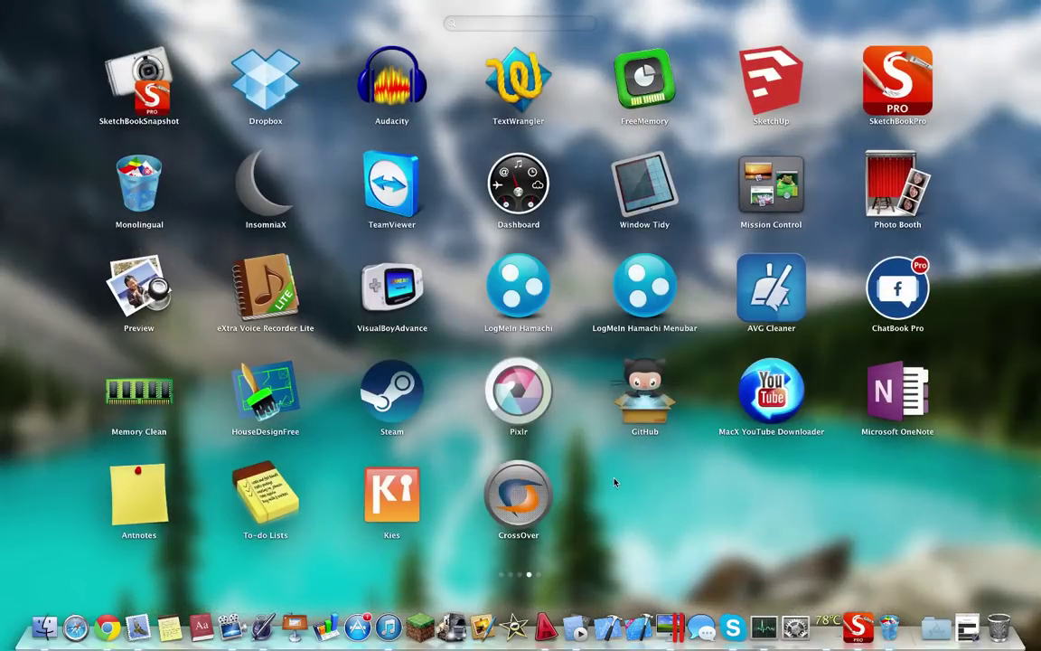
Step: Swipe to Launchpad's folders page and back to the first page, then dismiss Launchpad
scroll(616, 481, right, 2)
scroll(616, 481, left, 2)
scroll(691, 520, right, 5)
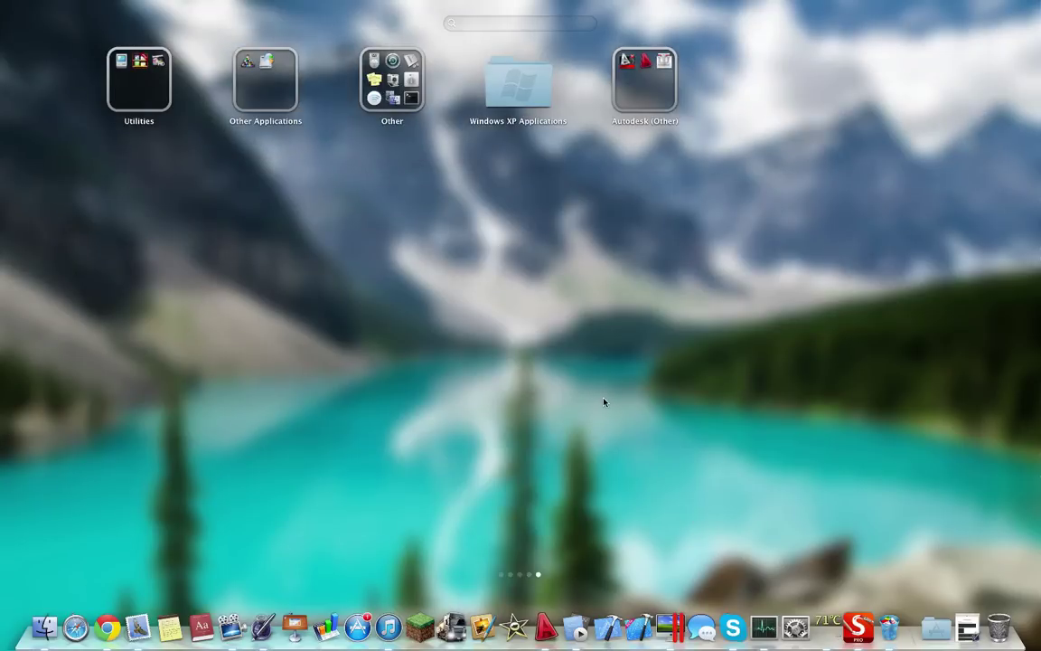
scroll(447, 284, left, 5)
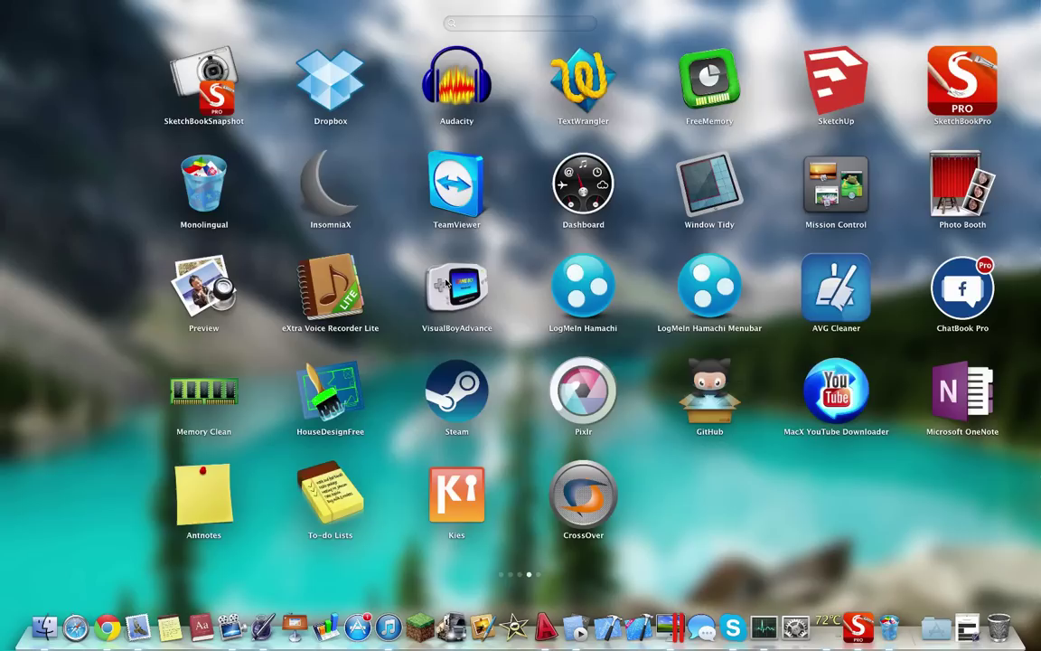
scroll(446, 284, left, 10)
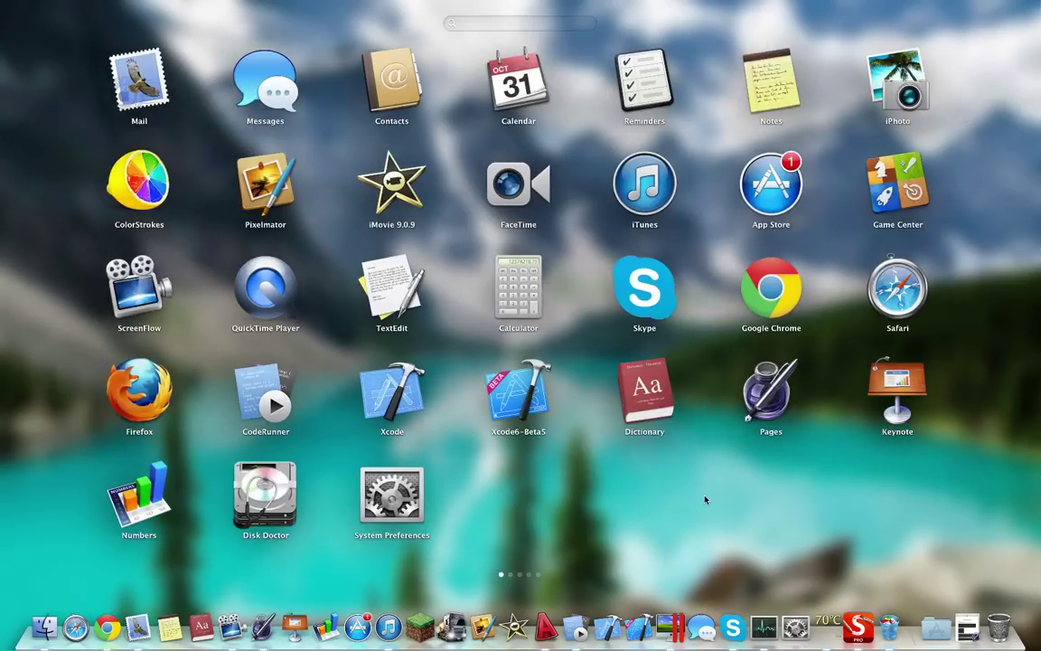
click(705, 499)
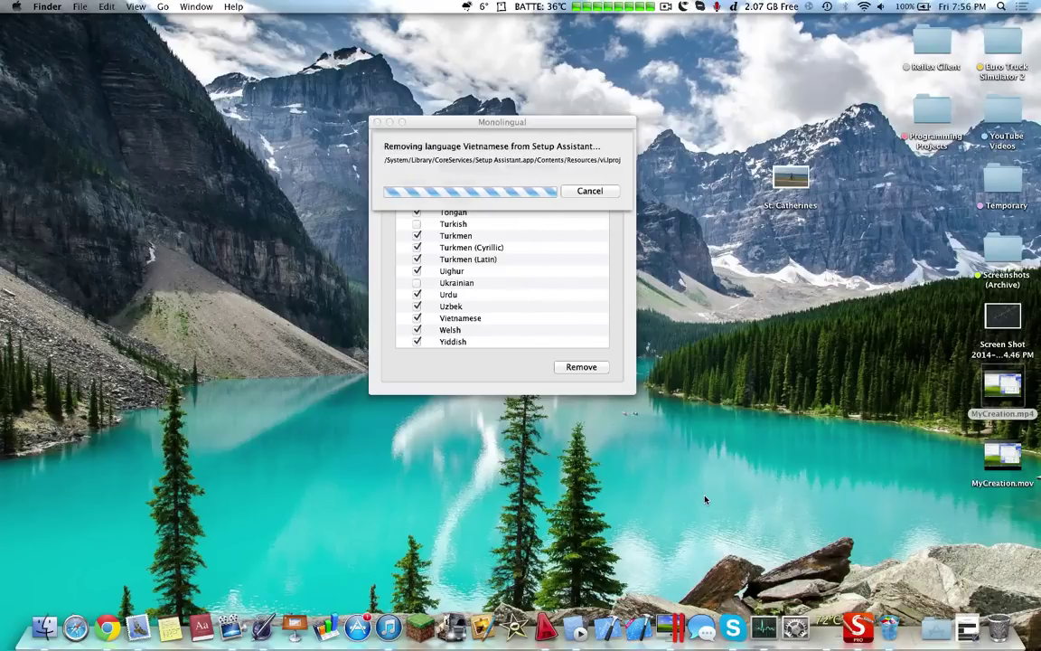